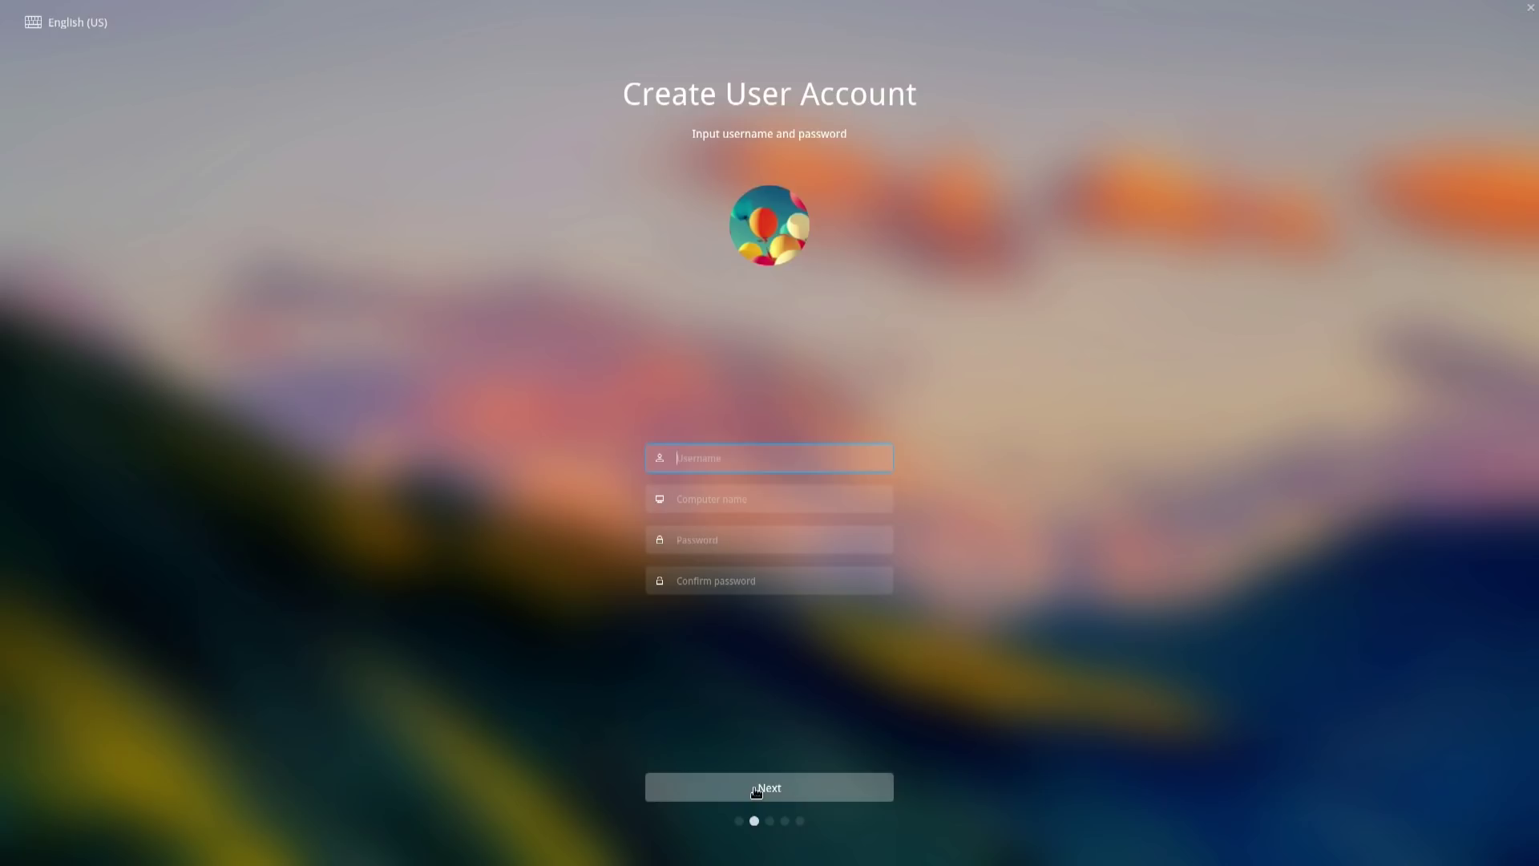
- Create the user account by entering a username, a password and its confirmation
type("don")
key("Tab")
key("Tab")
type("123456")
key("Tab")
type("12")
left_click(755, 790)
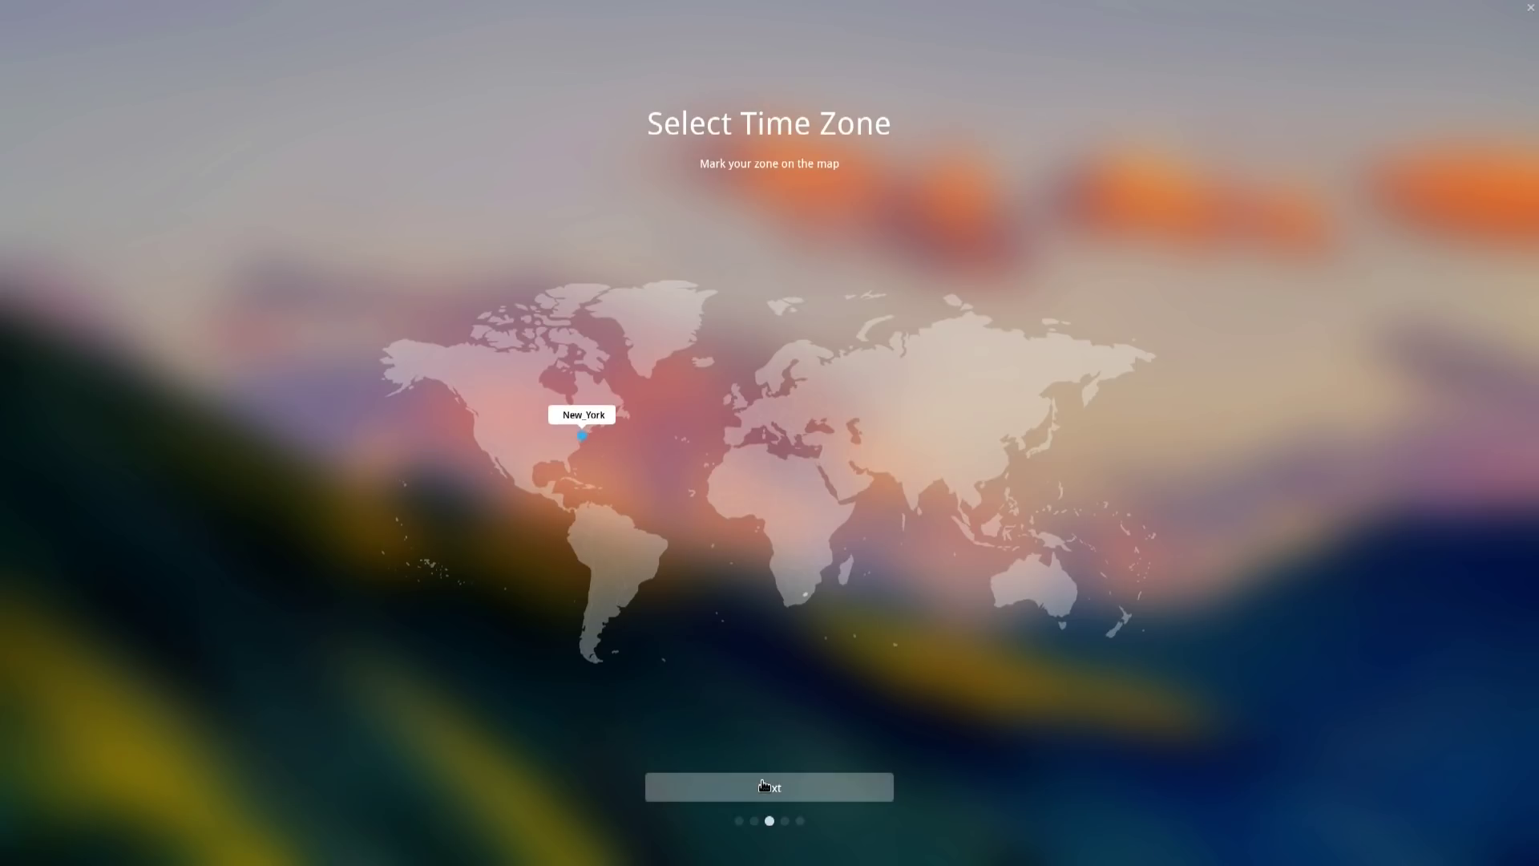
- Keep the New York time zone and install Deepin over the sda1 partition
left_click(764, 786)
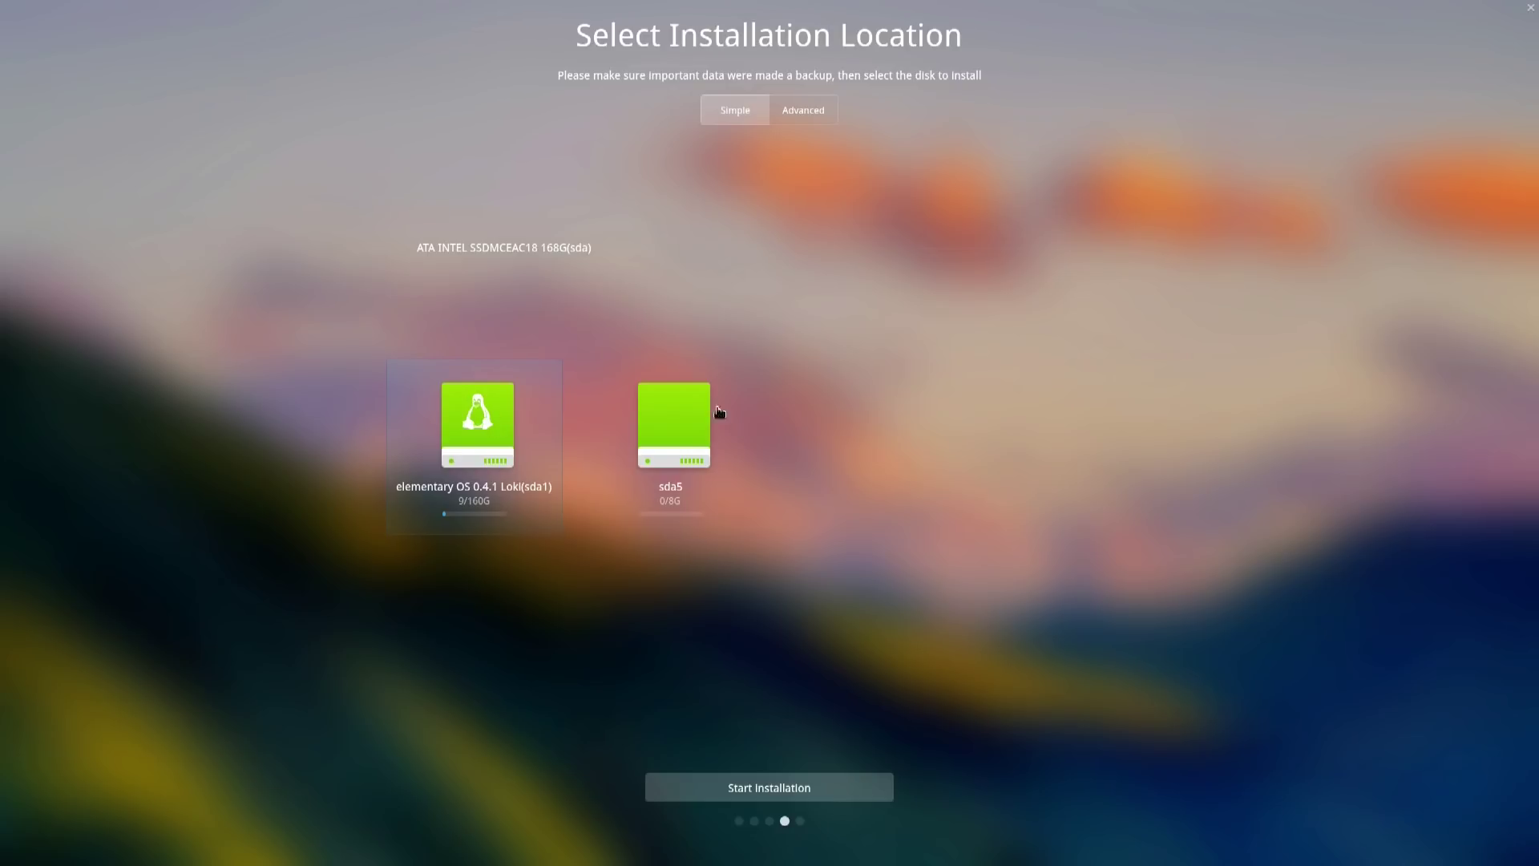
left_click(552, 433)
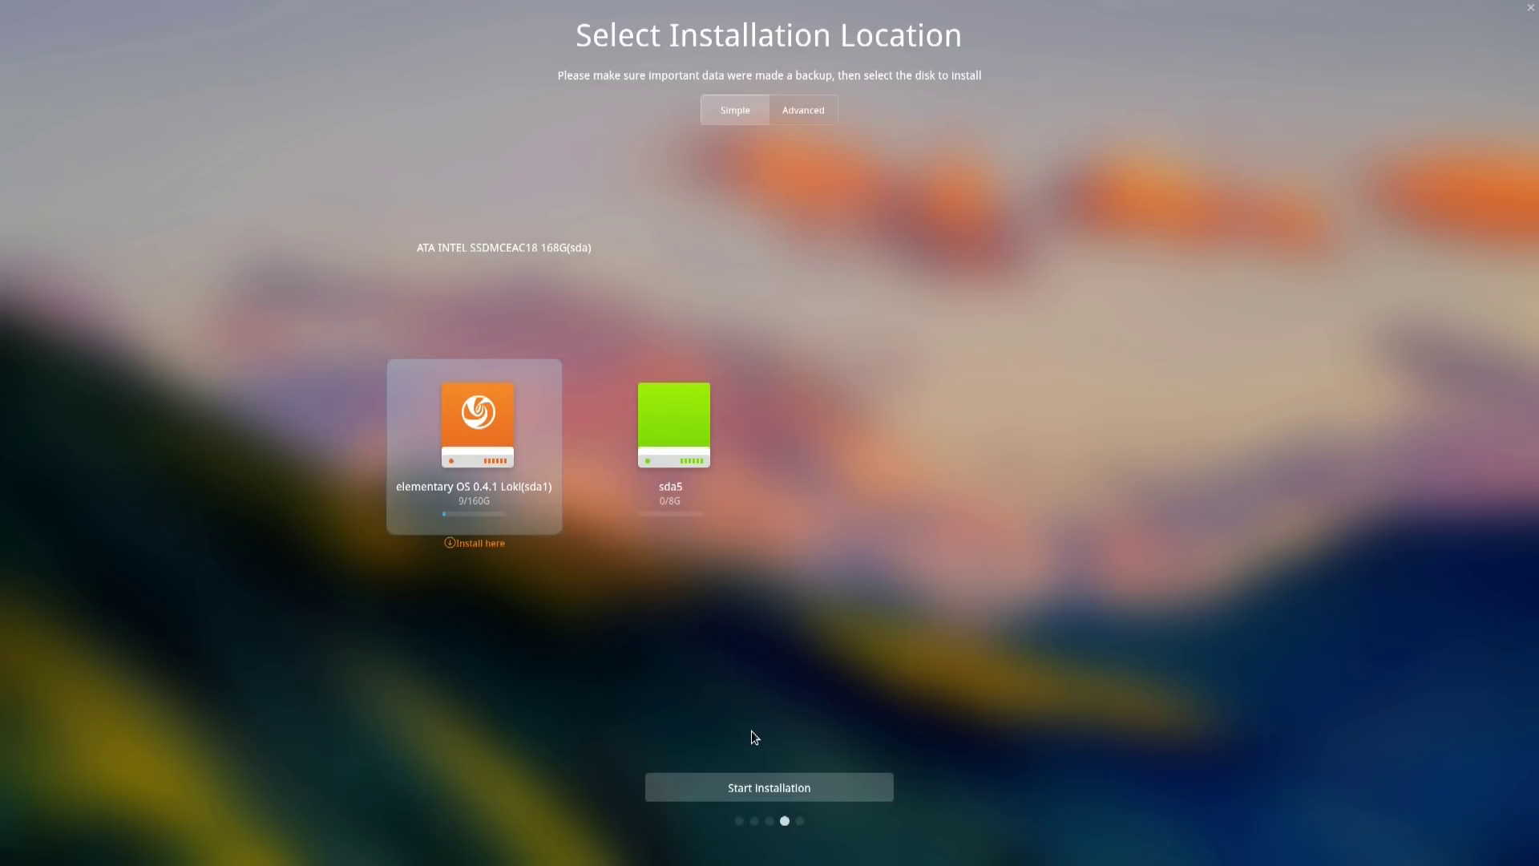
left_click(766, 787)
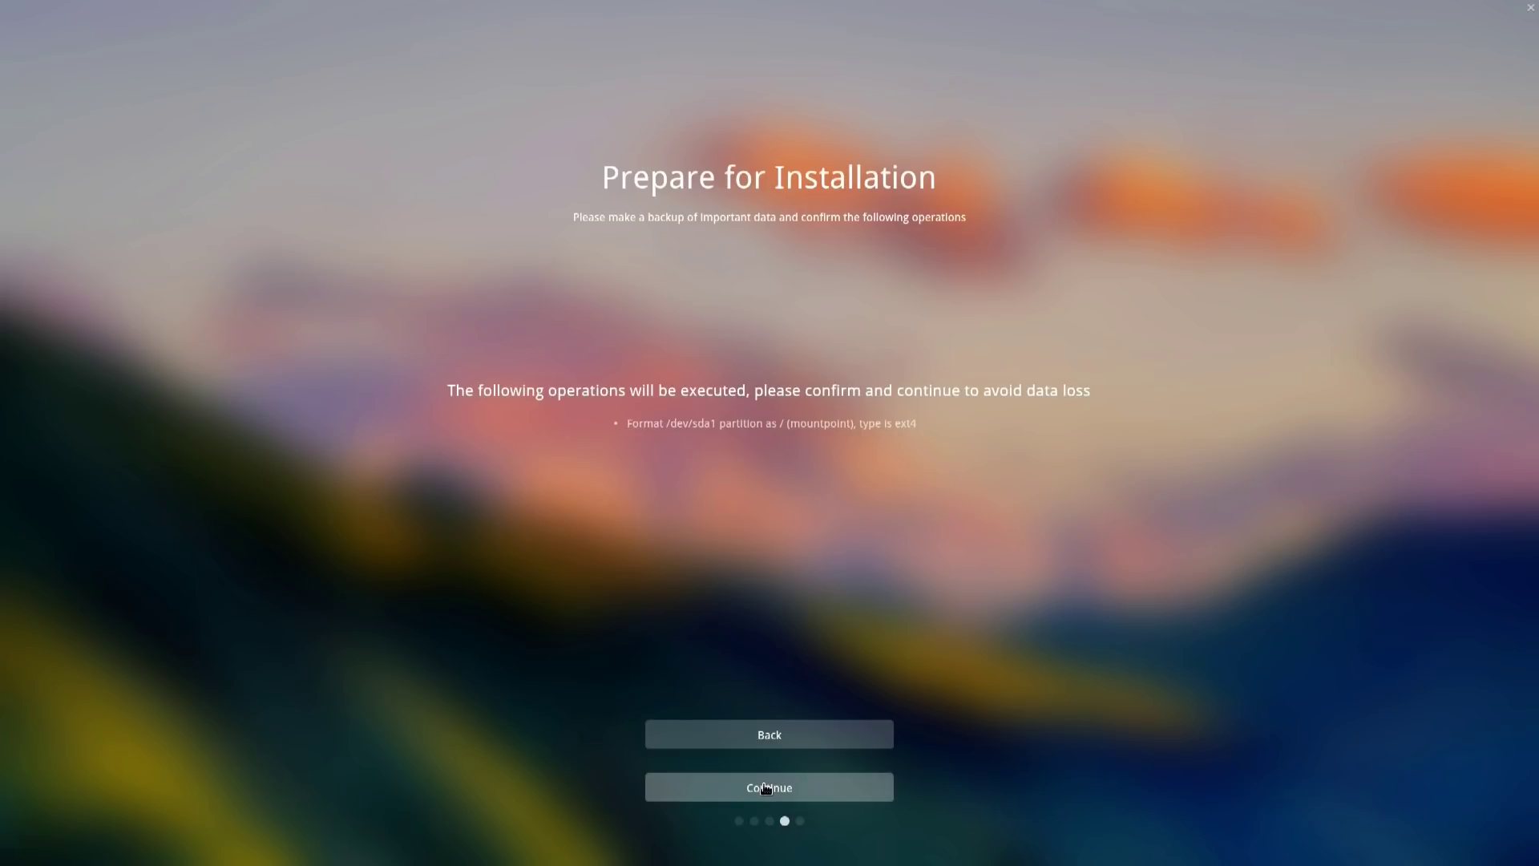
left_click(767, 790)
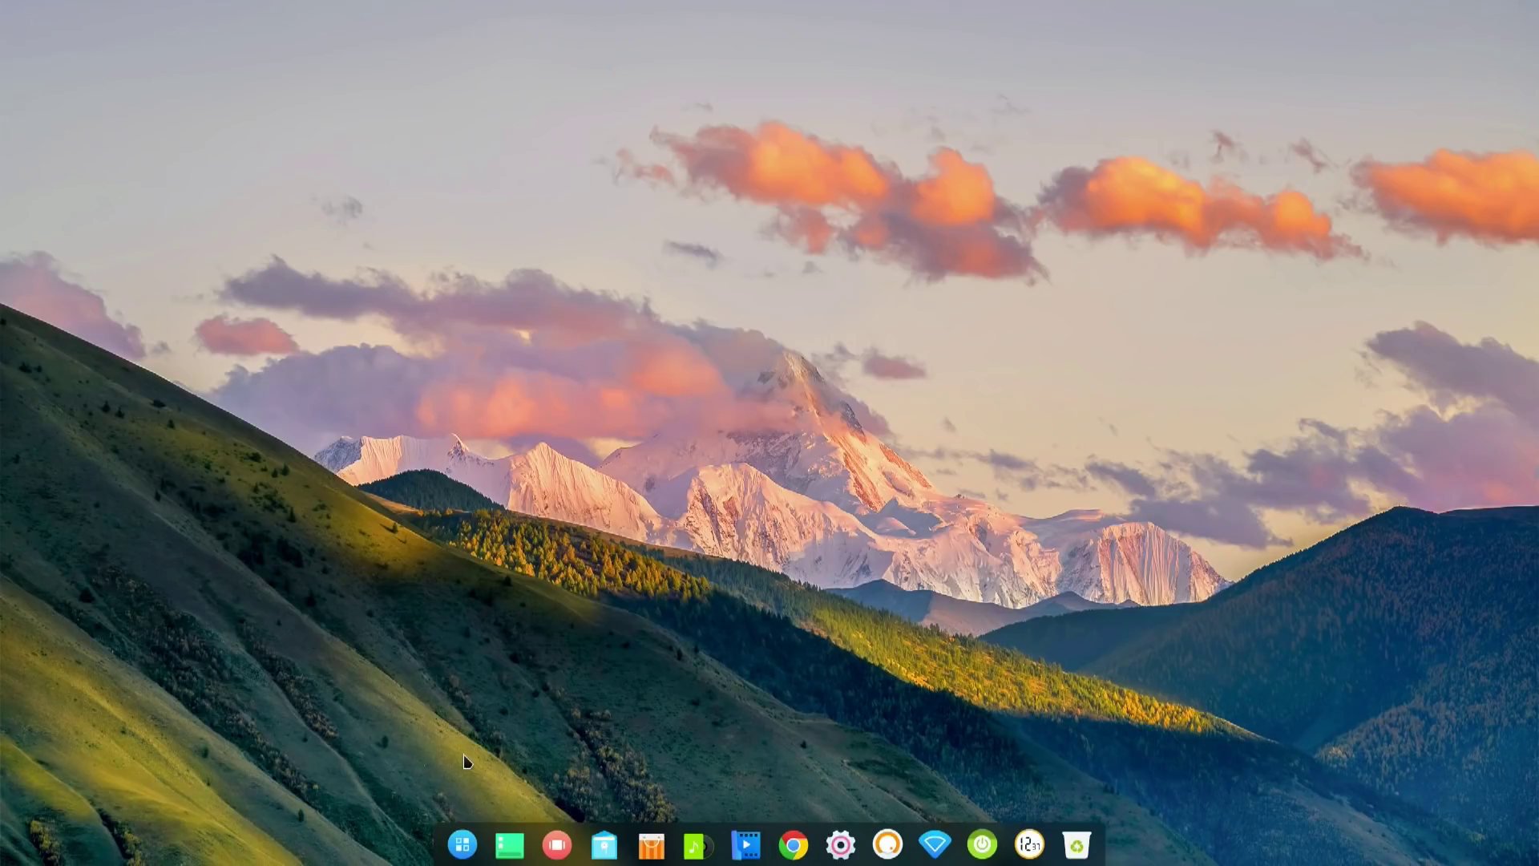
- Open the full-screen launcher, close it, and bring it back with Super
left_click(464, 844)
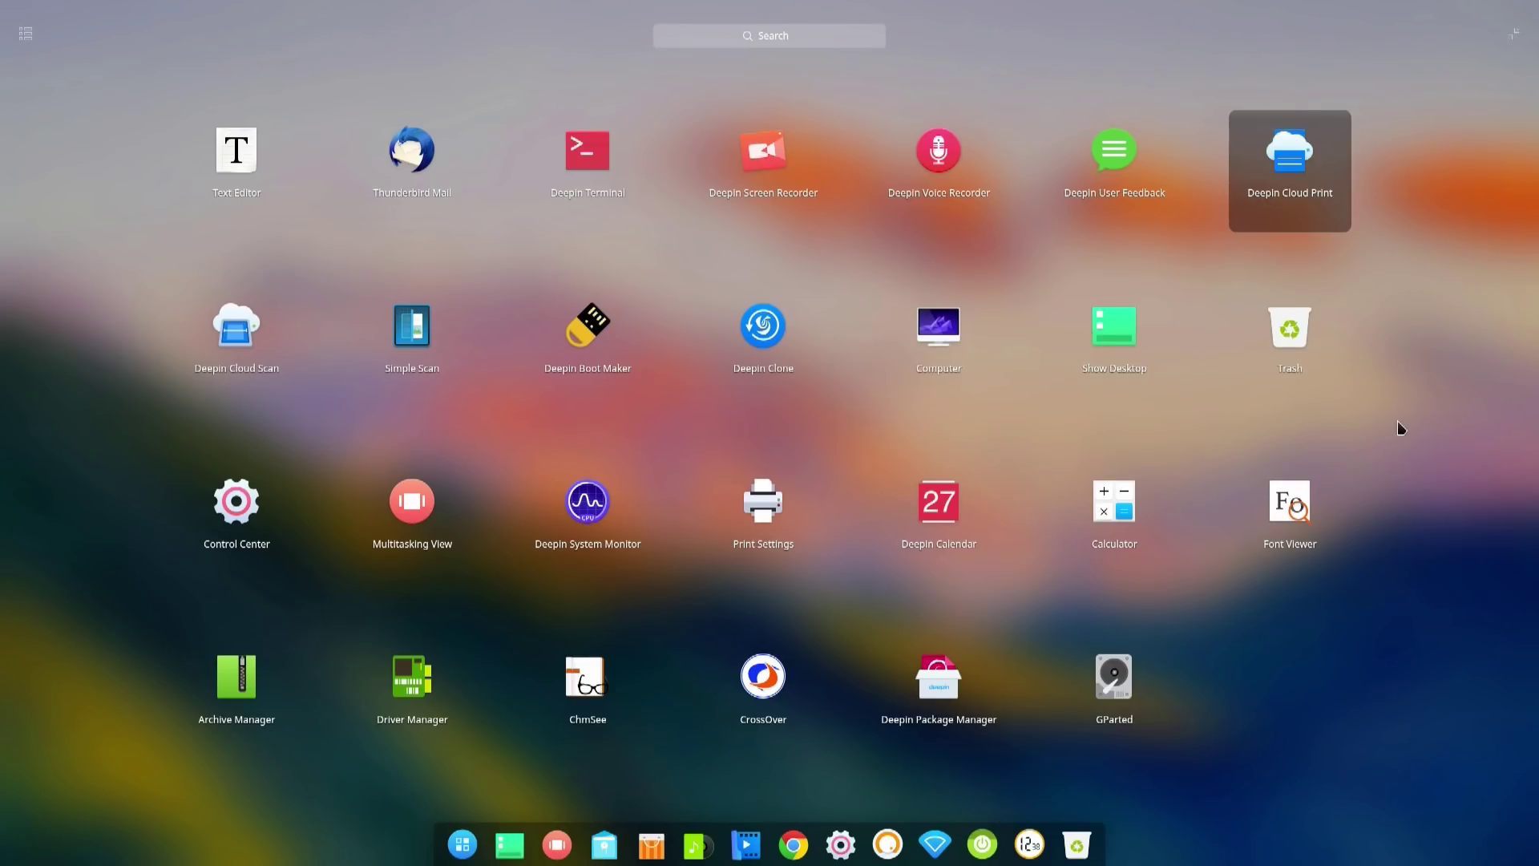
left_click(1399, 428)
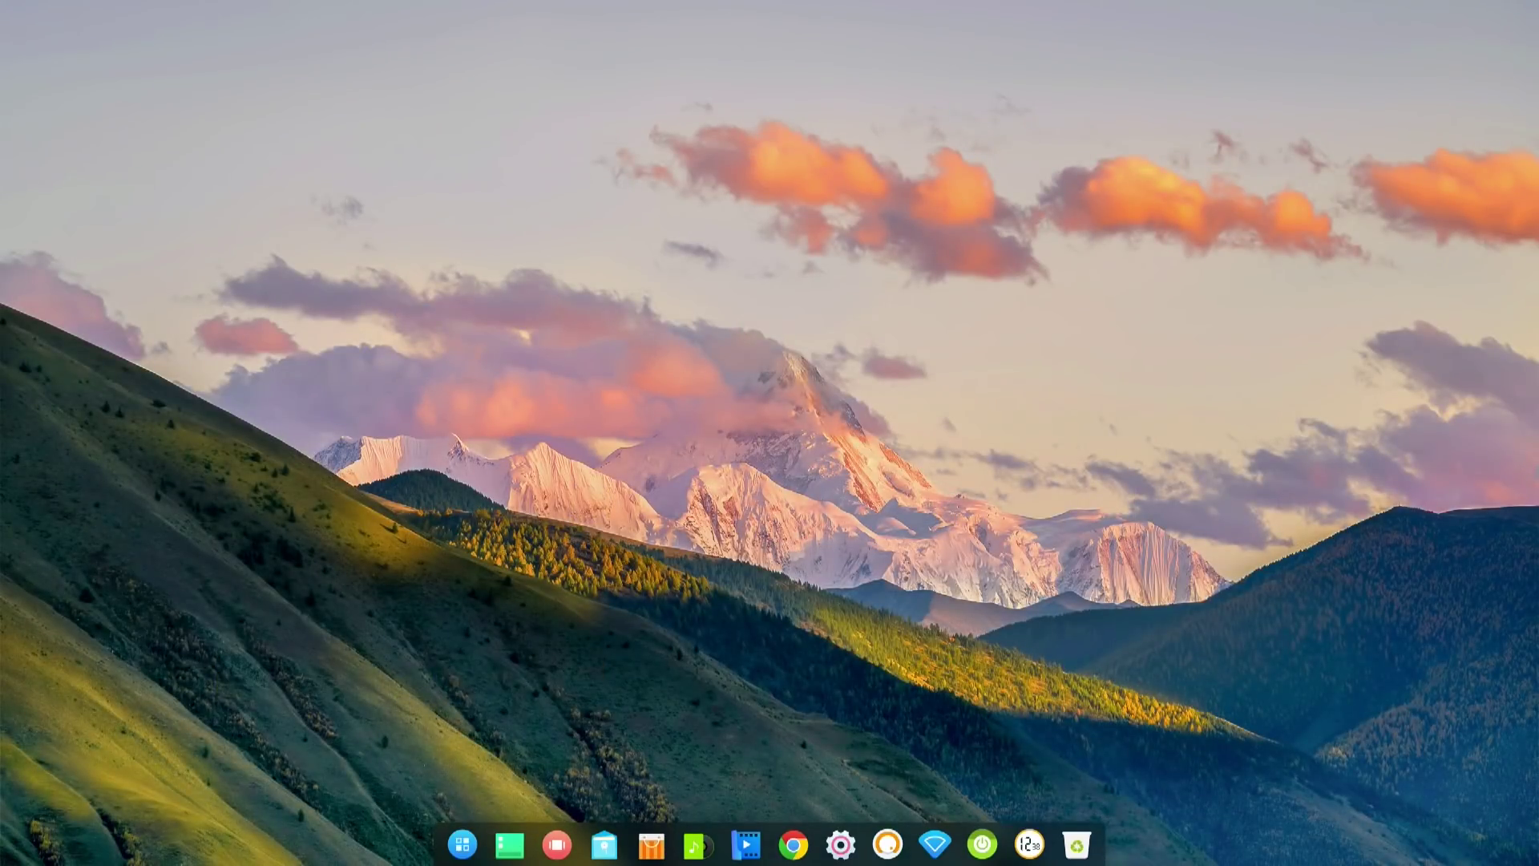
key("super")
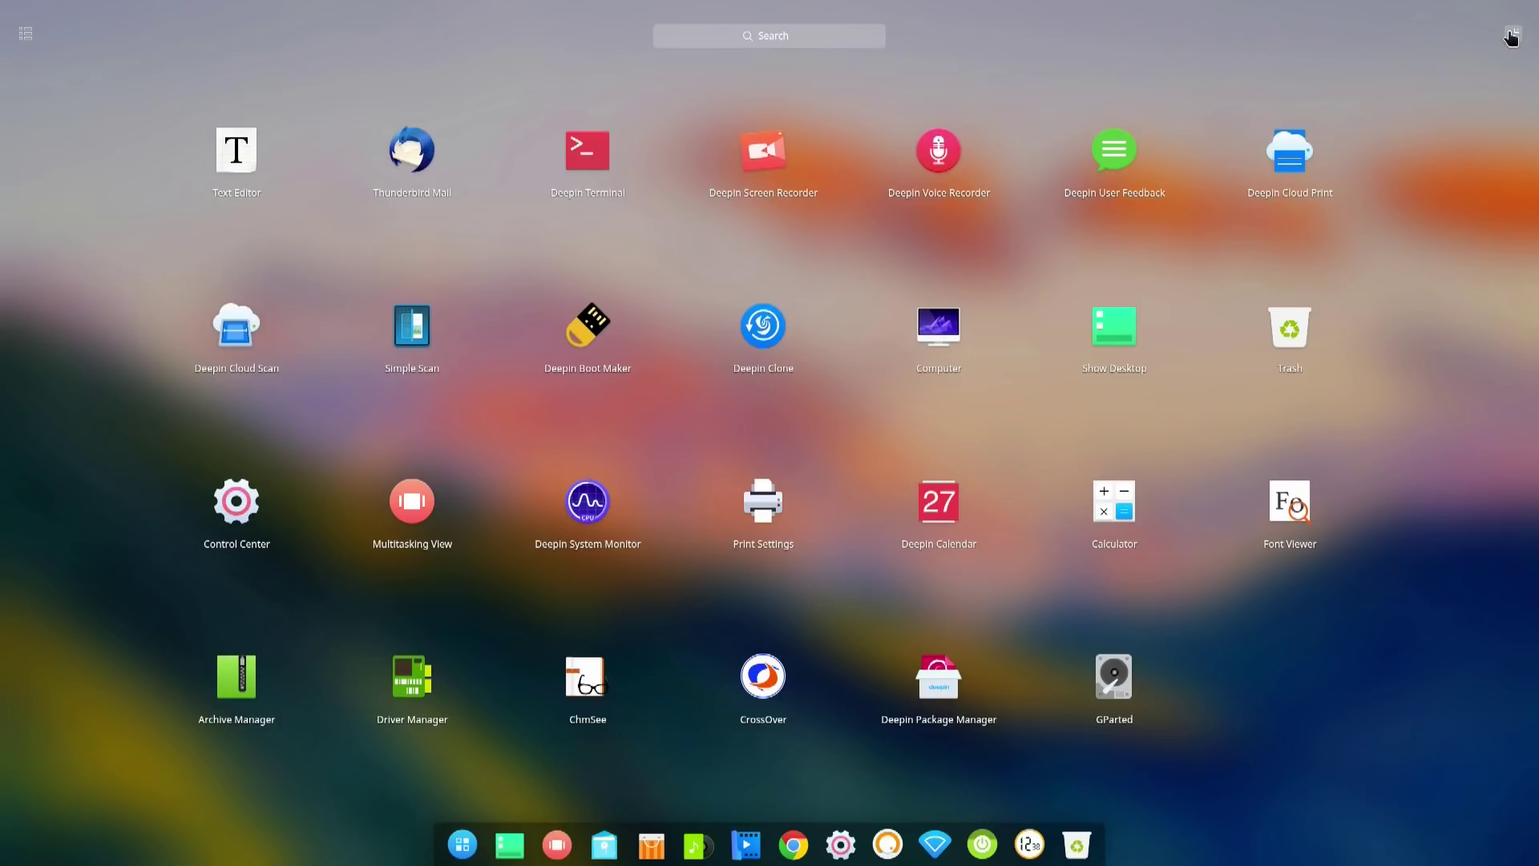
- Switch the launcher to compact category view and launch Deepin Store
left_click(1511, 37)
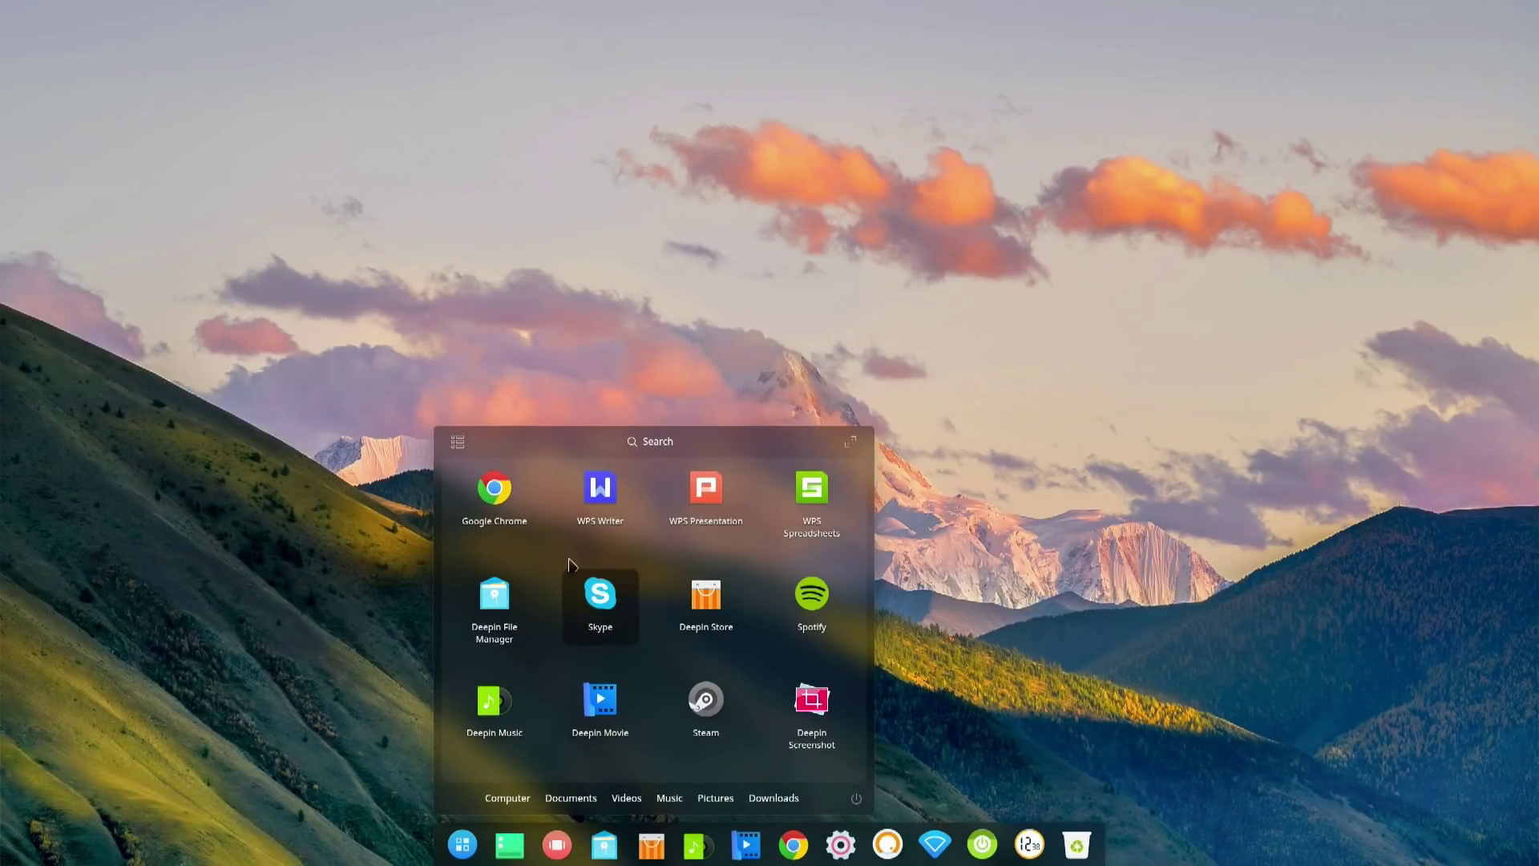
left_click(666, 446)
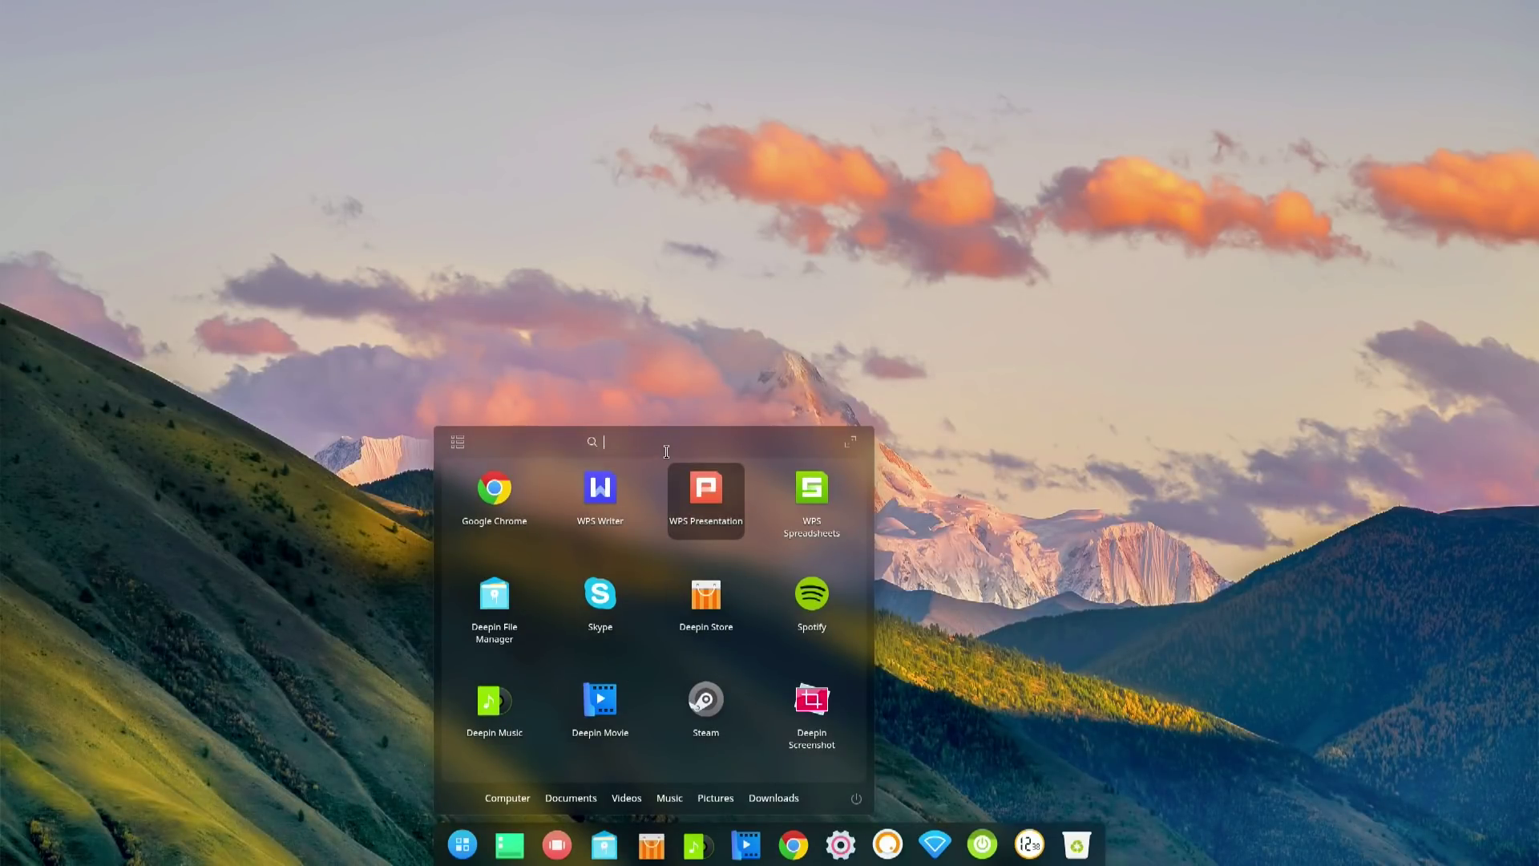
left_click(457, 446)
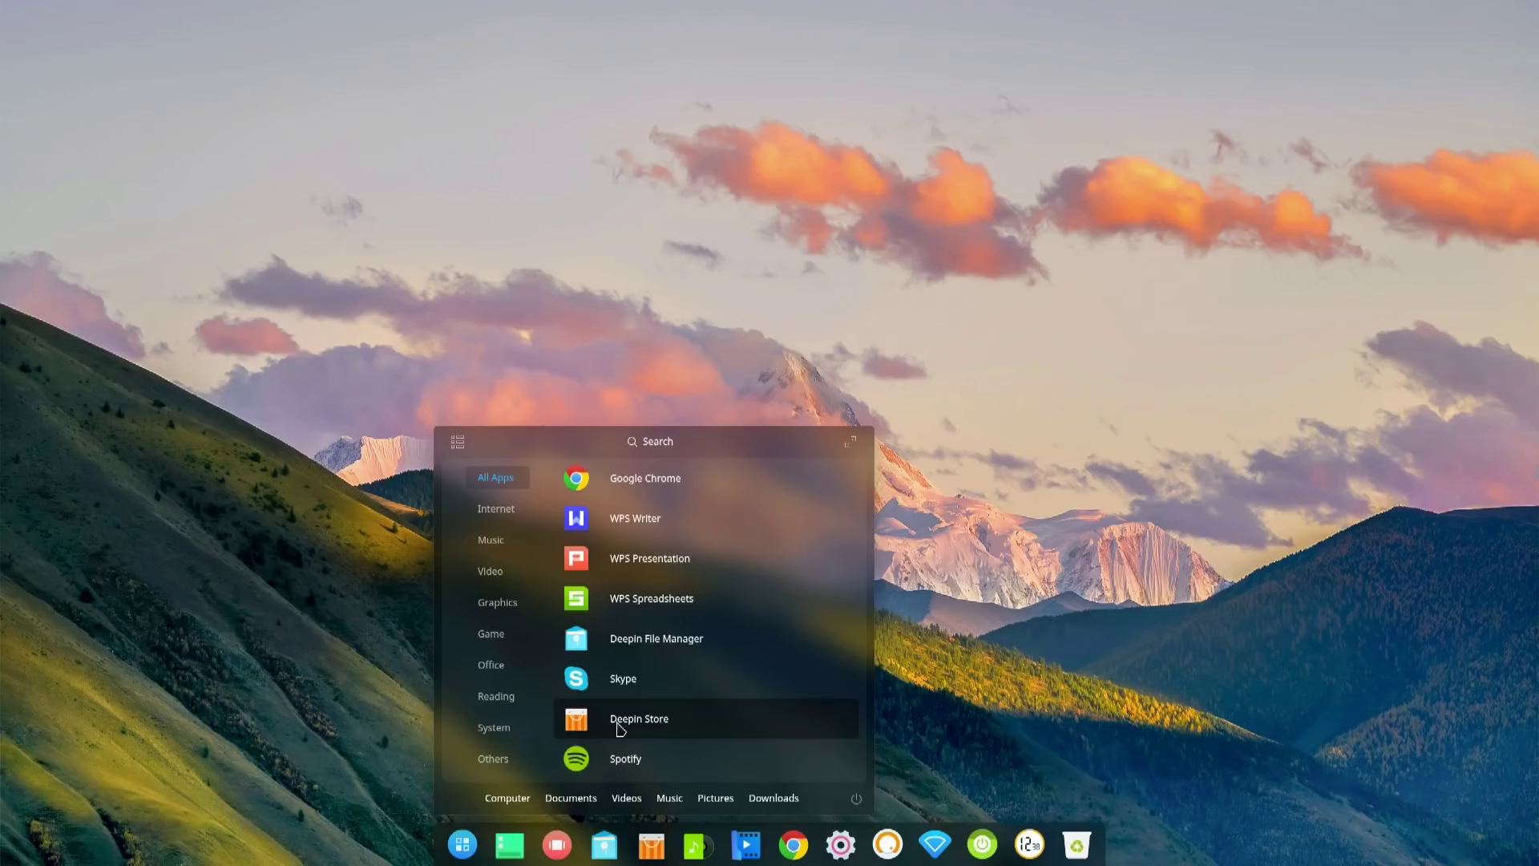
left_click(620, 726)
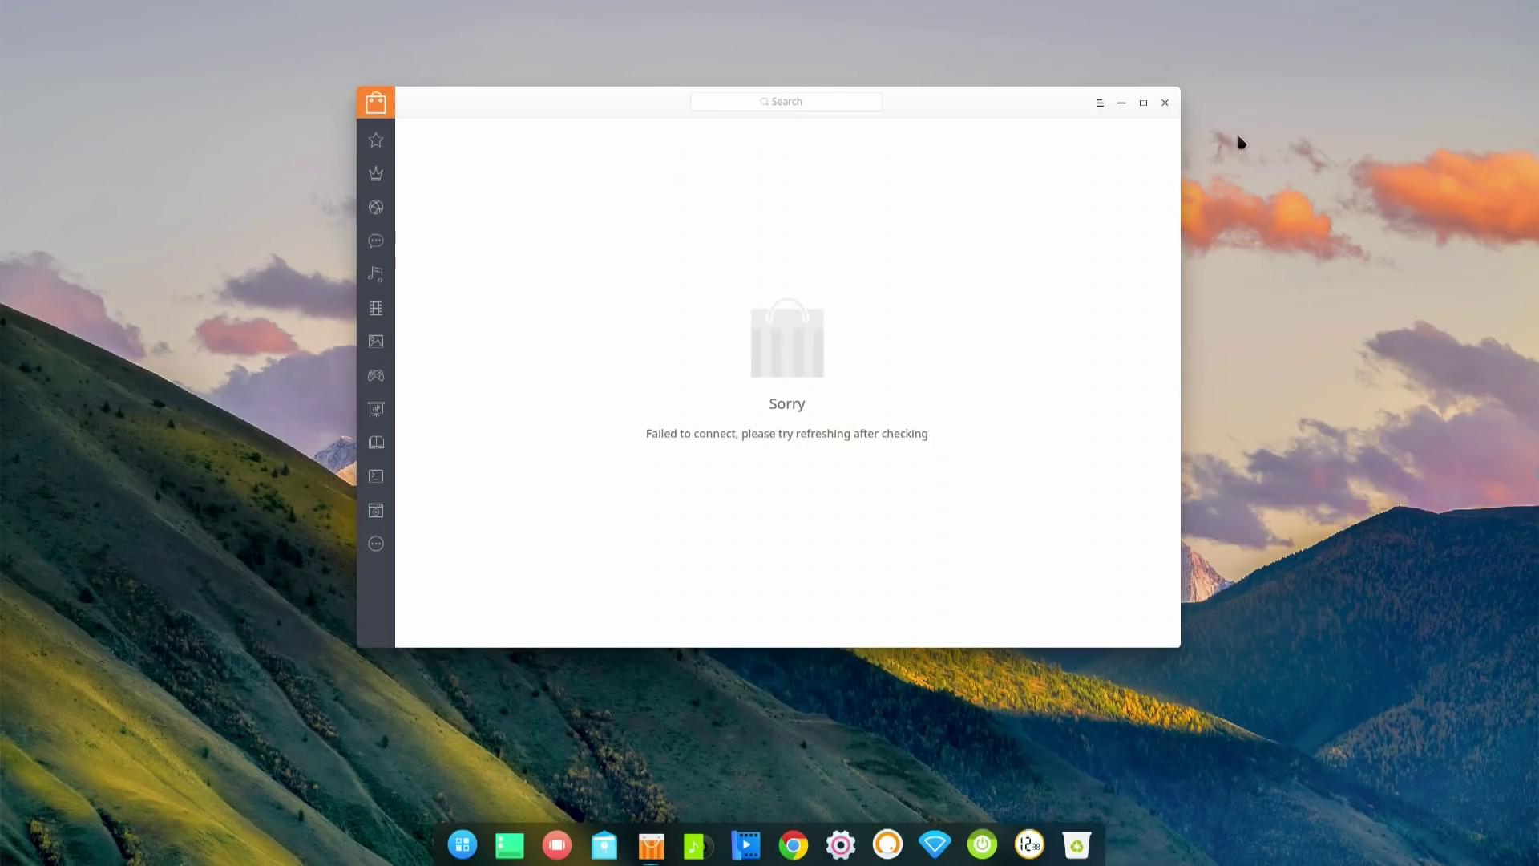
- Close the failed store, relaunch Deepin Store from the launcher, and browse its Internet category
left_click(1167, 105)
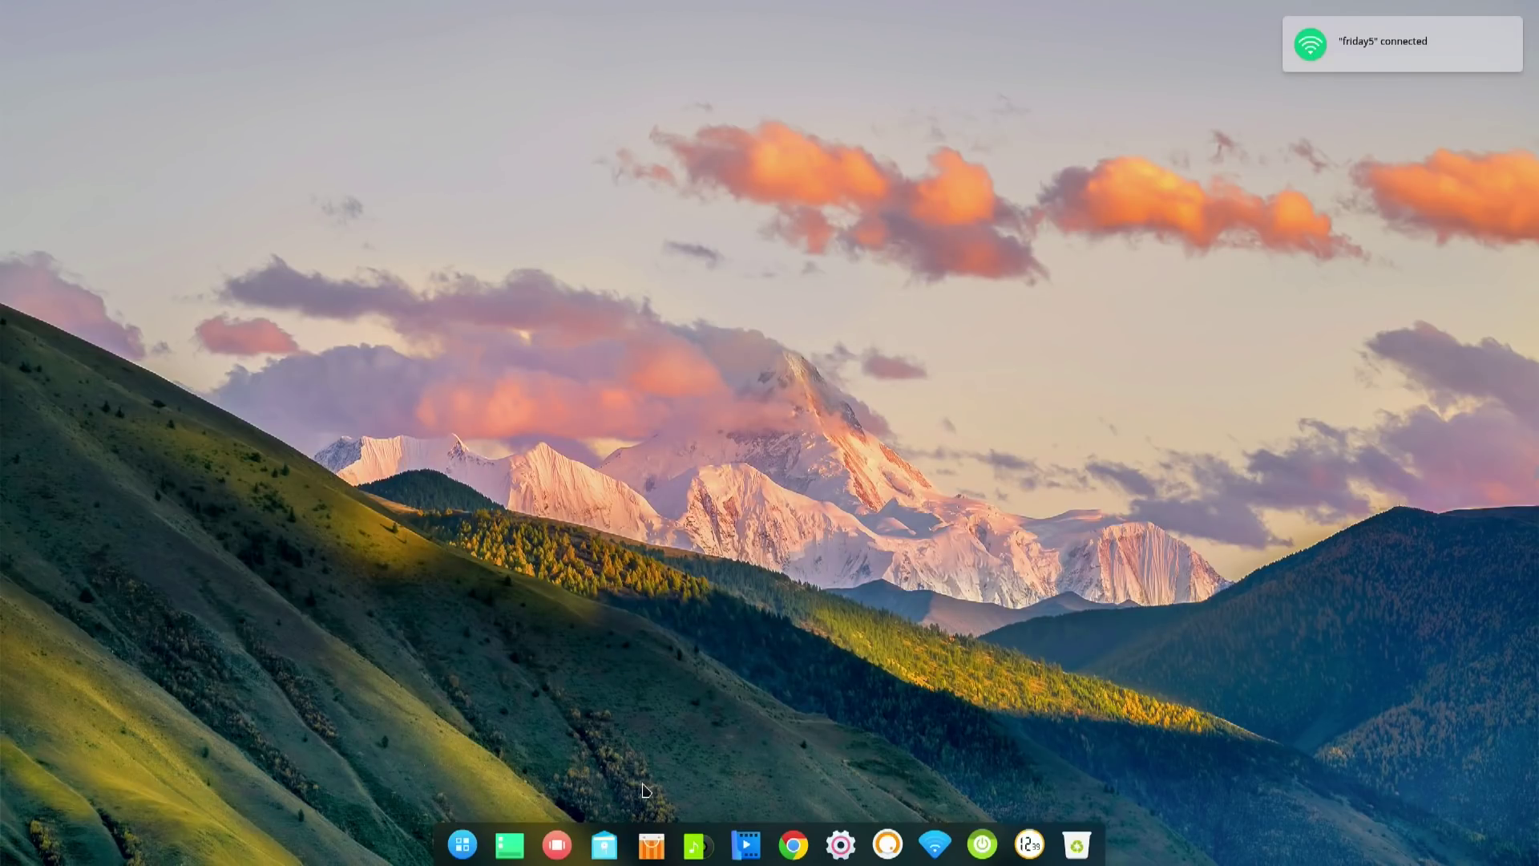
key("super")
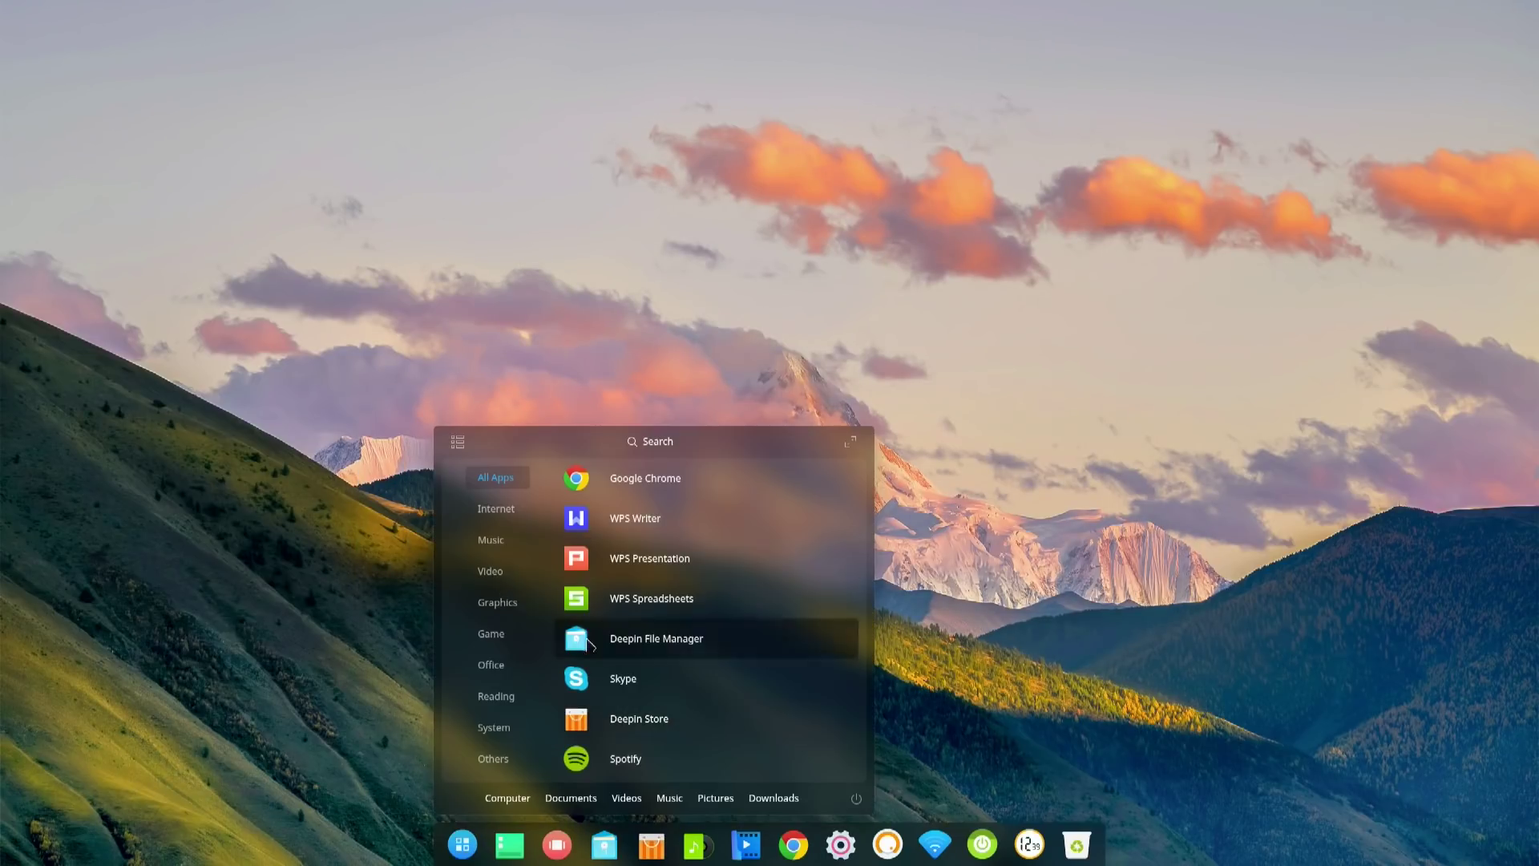
left_click(639, 718)
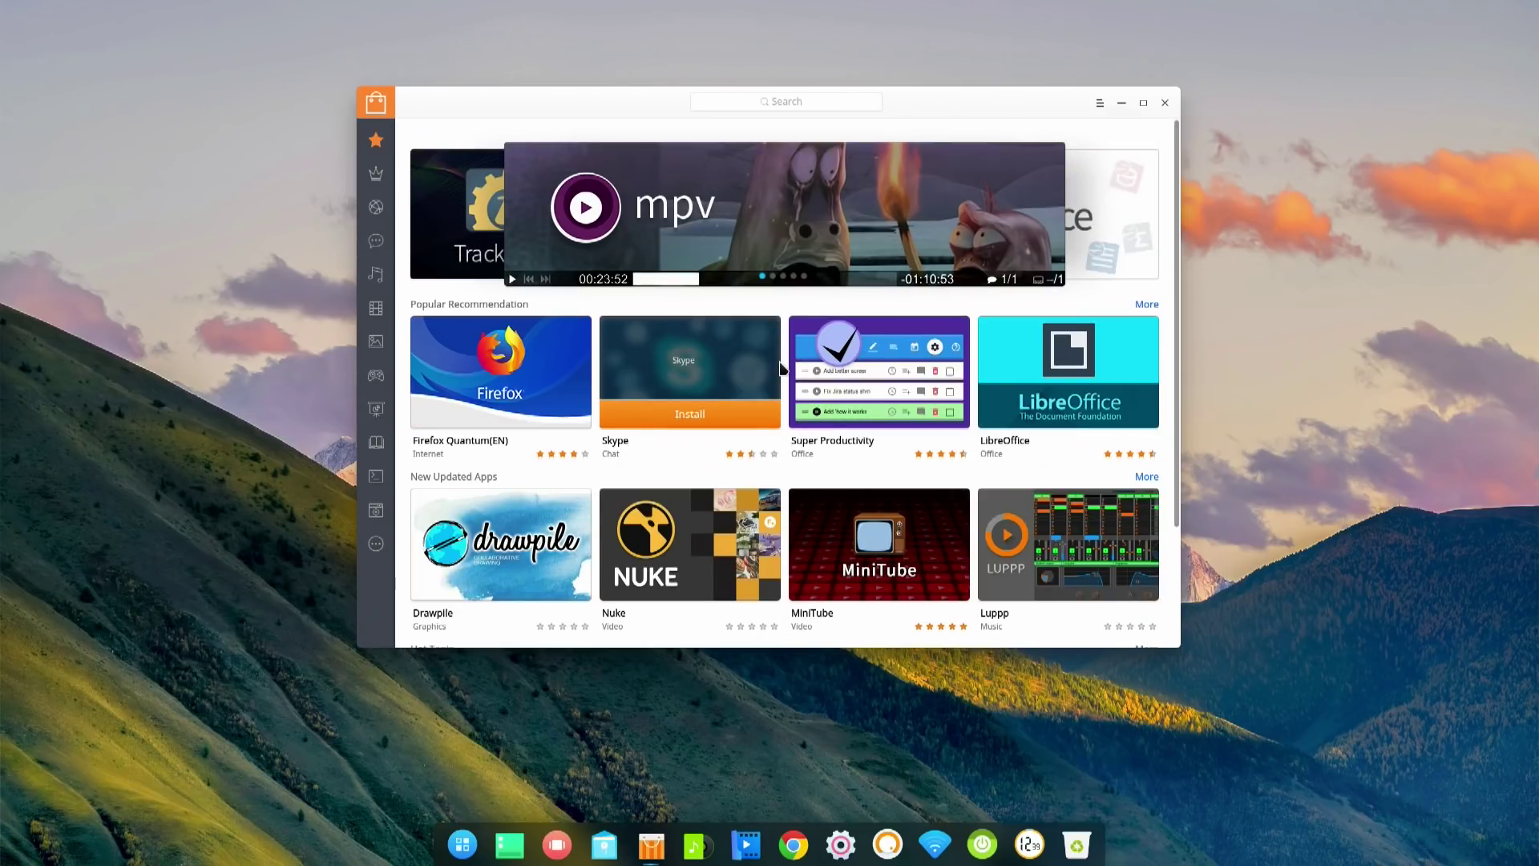
mouse_move(1137, 521)
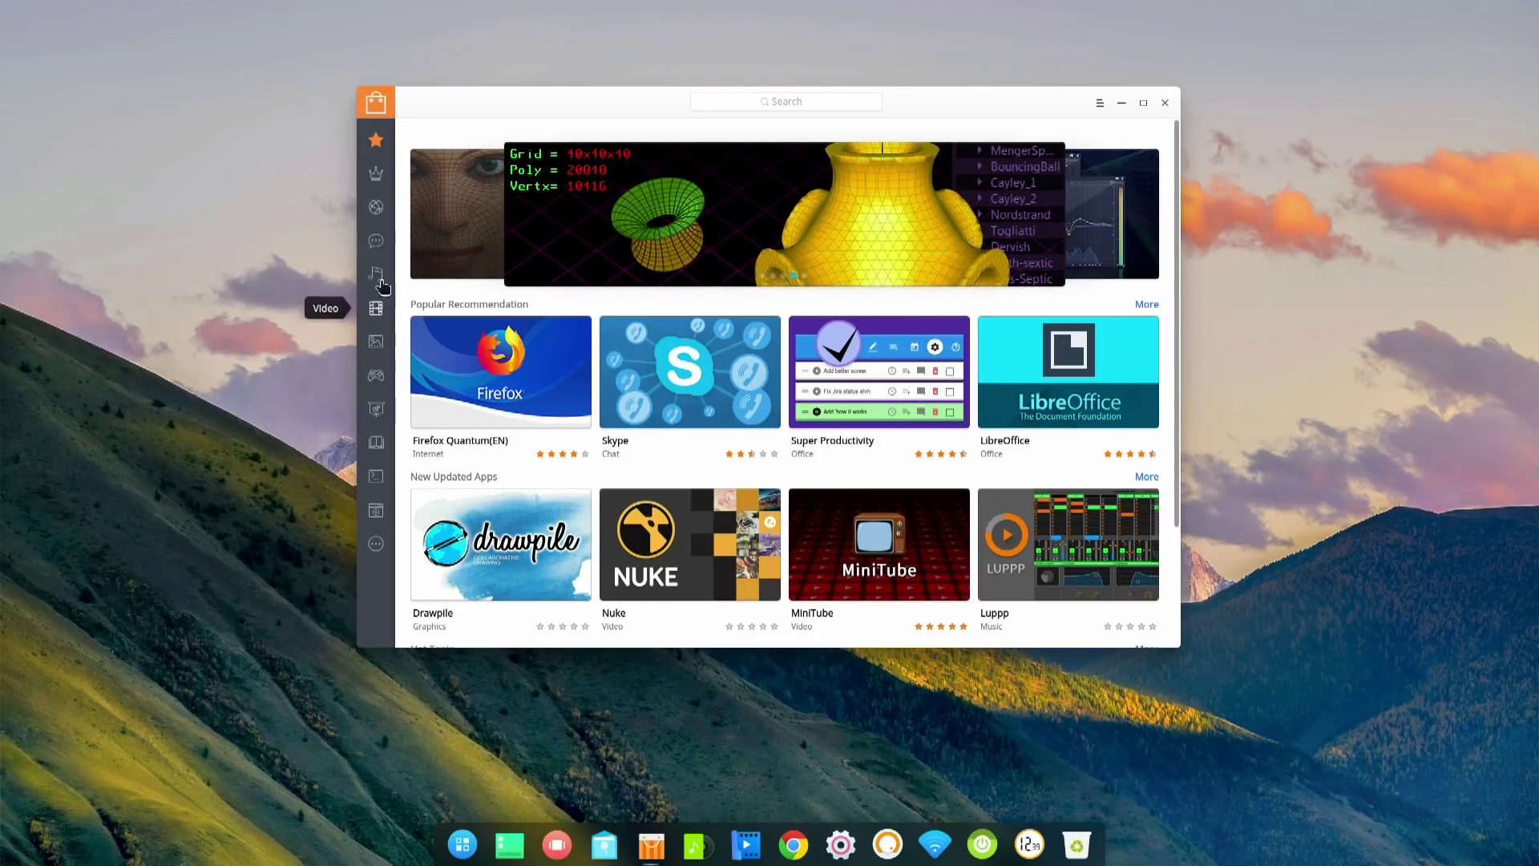
left_click(377, 208)
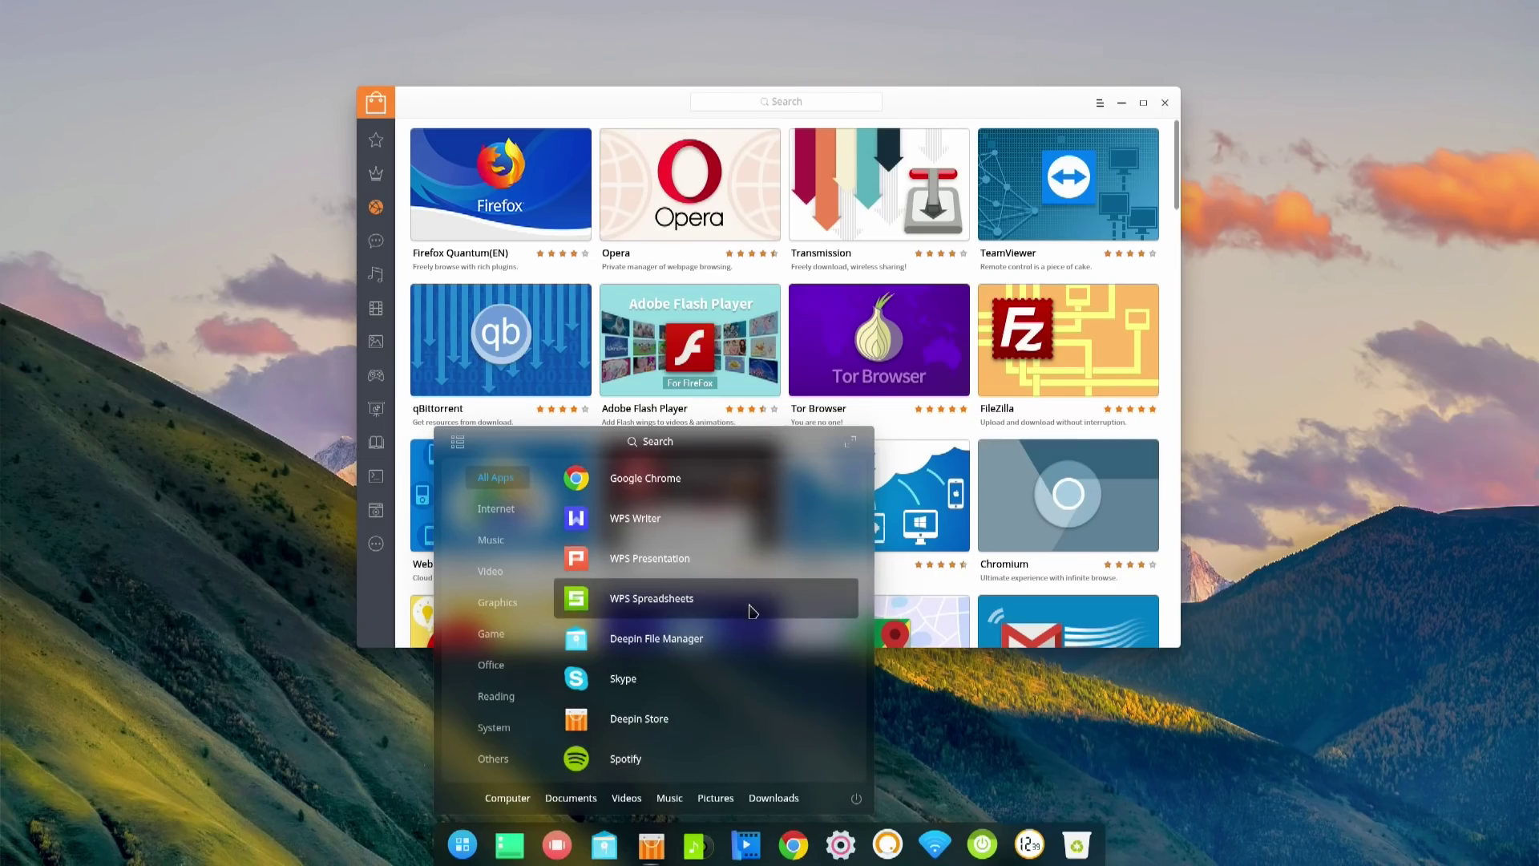
- Expand the launcher to the full-screen all-apps grid and launch CrossOver from it
left_click(851, 443)
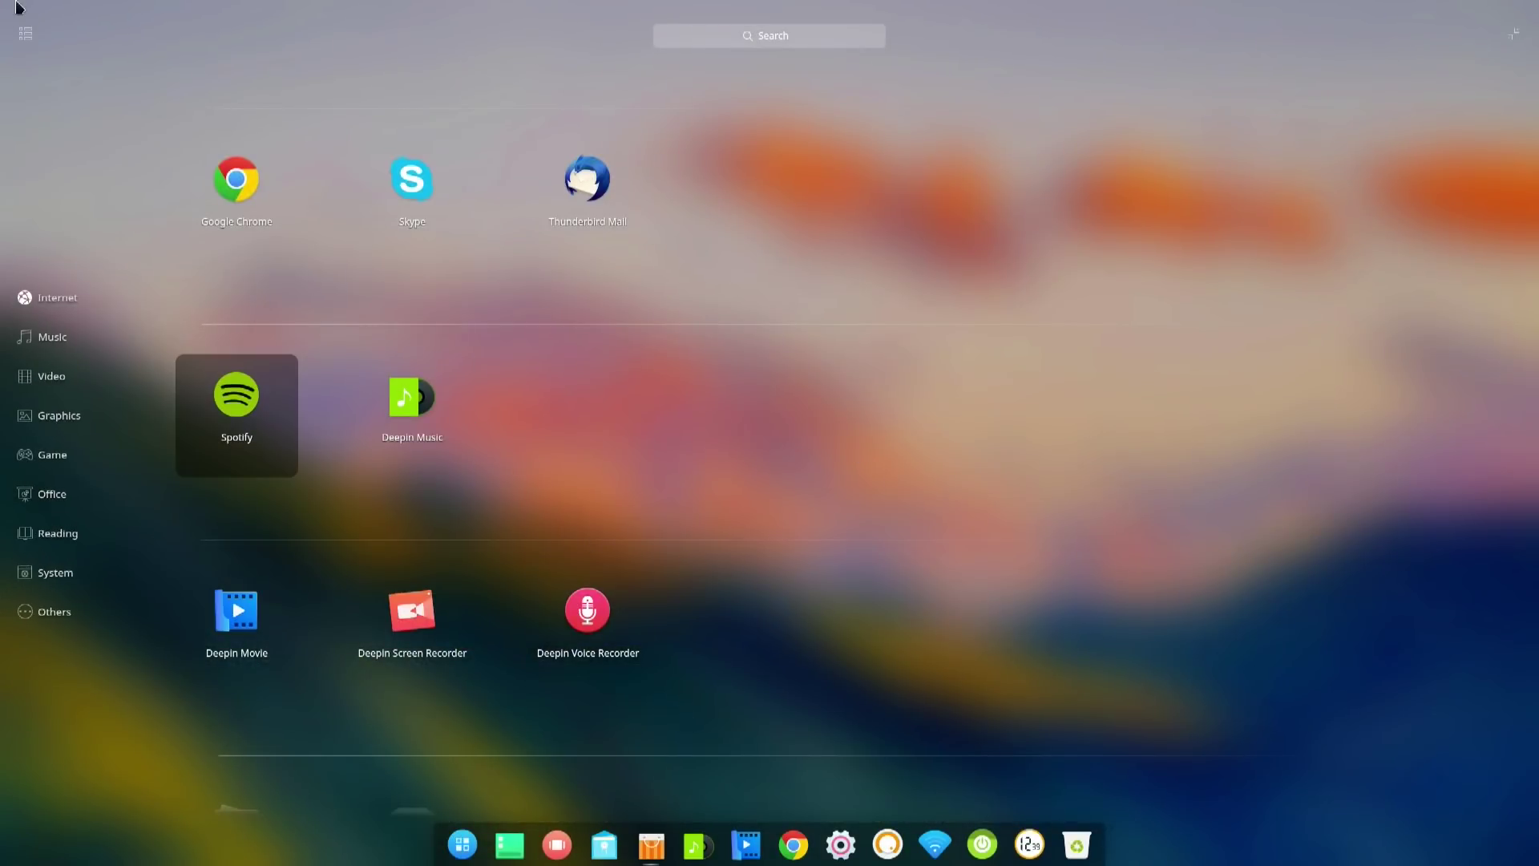
left_click(26, 35)
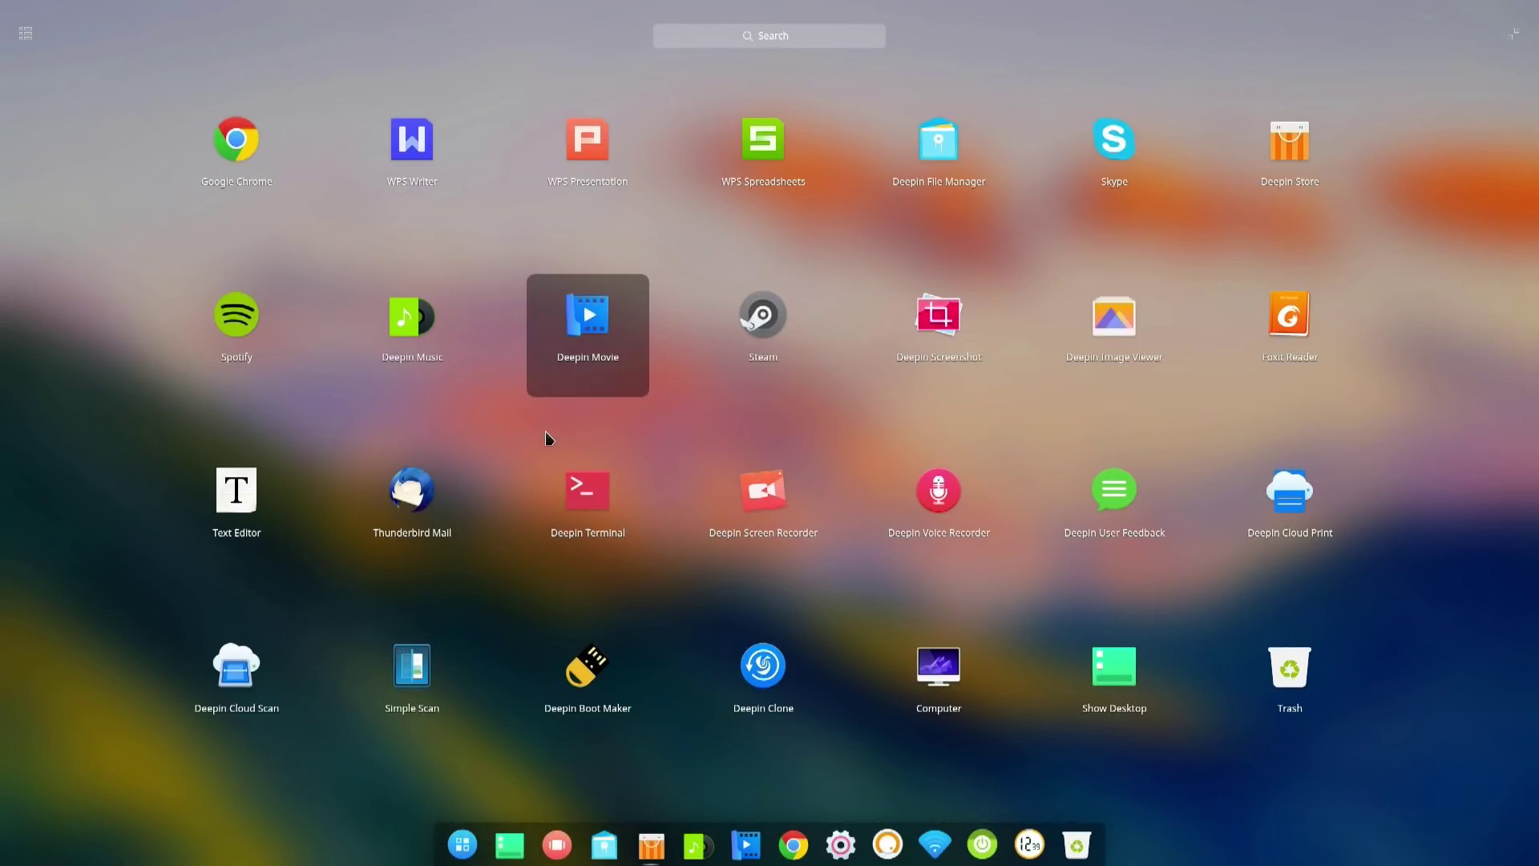
scroll(685, 453, "down", 1)
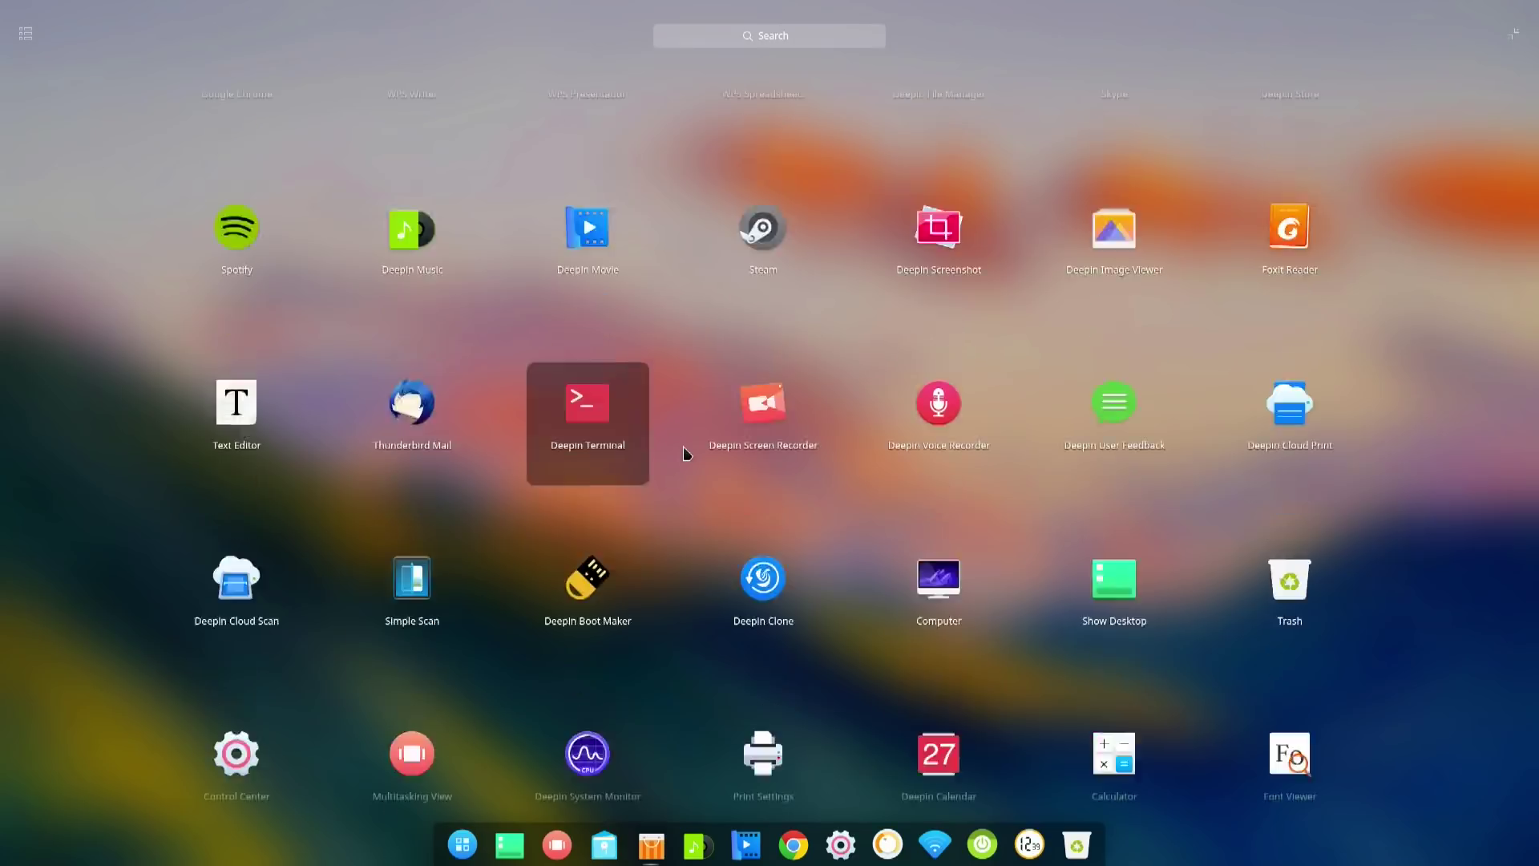
scroll(685, 454, "down", 2)
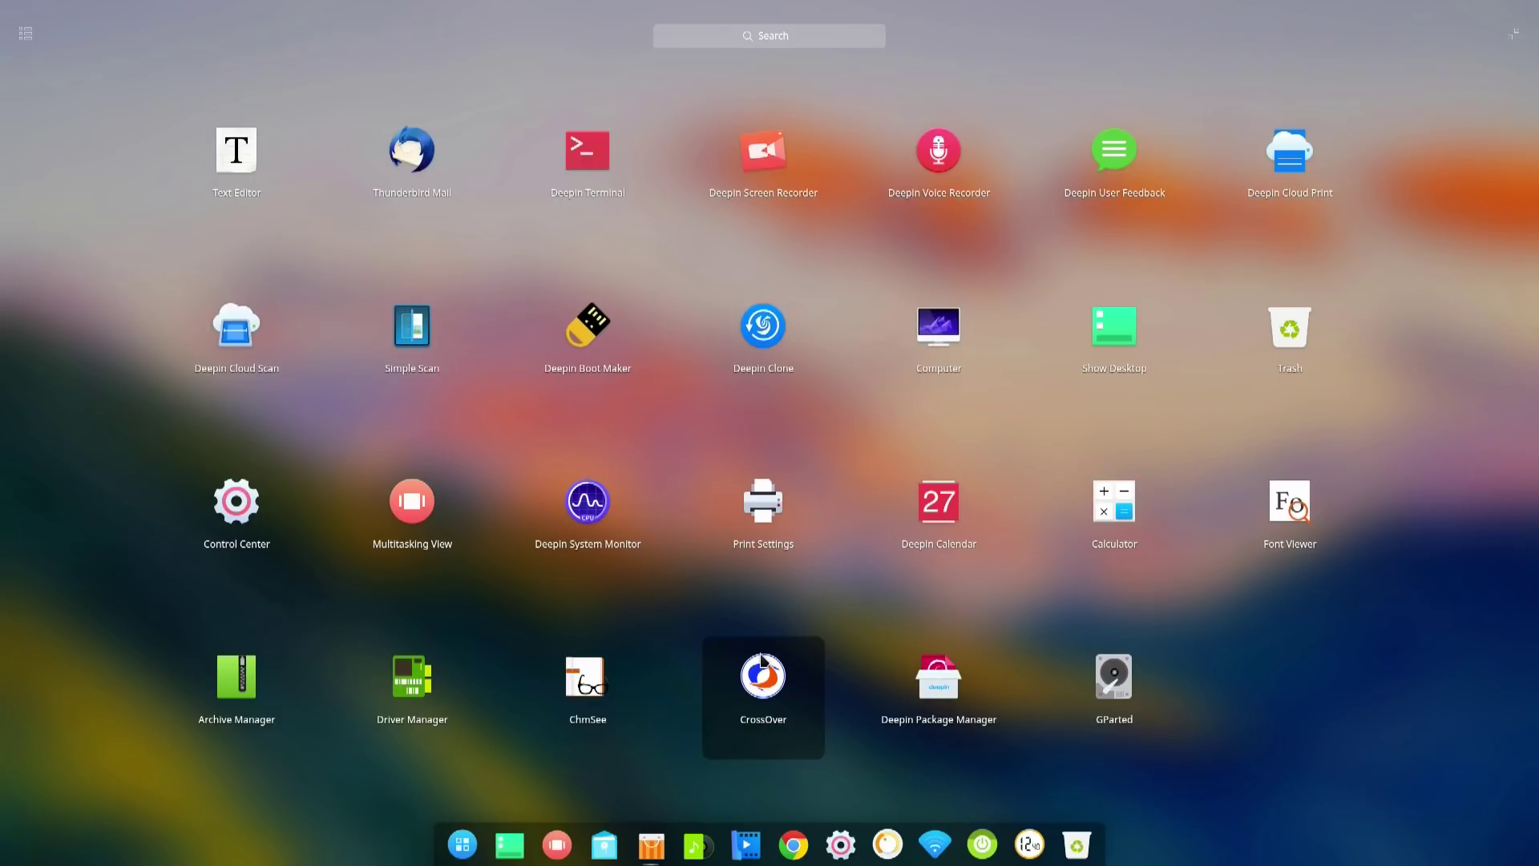
left_click(762, 659)
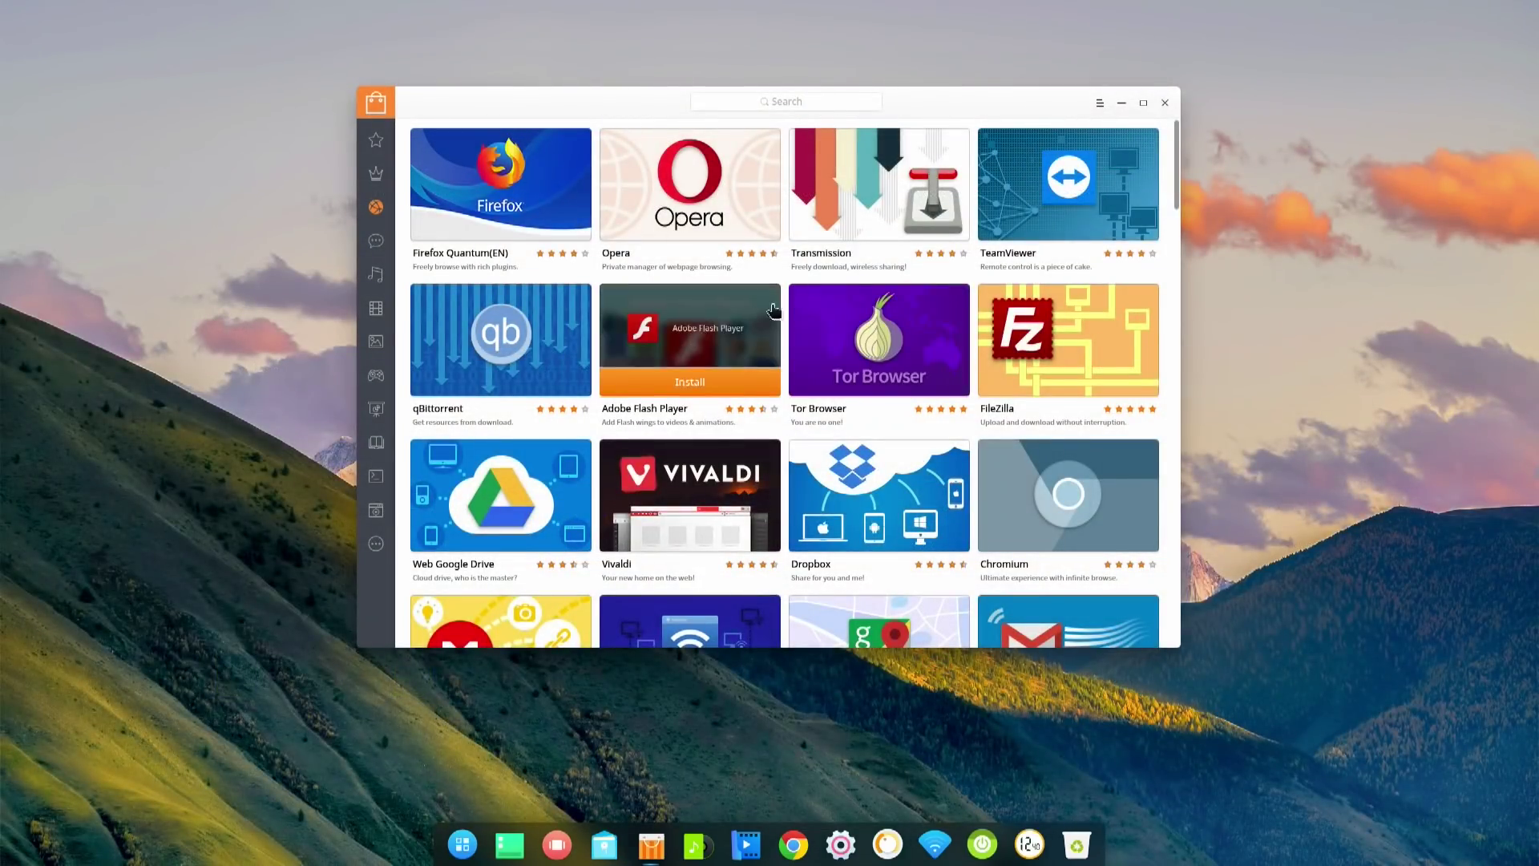
- Install Firefox Quantum from the store and minimize the store window from the dock
mouse_move(715, 467)
mouse_move(545, 270)
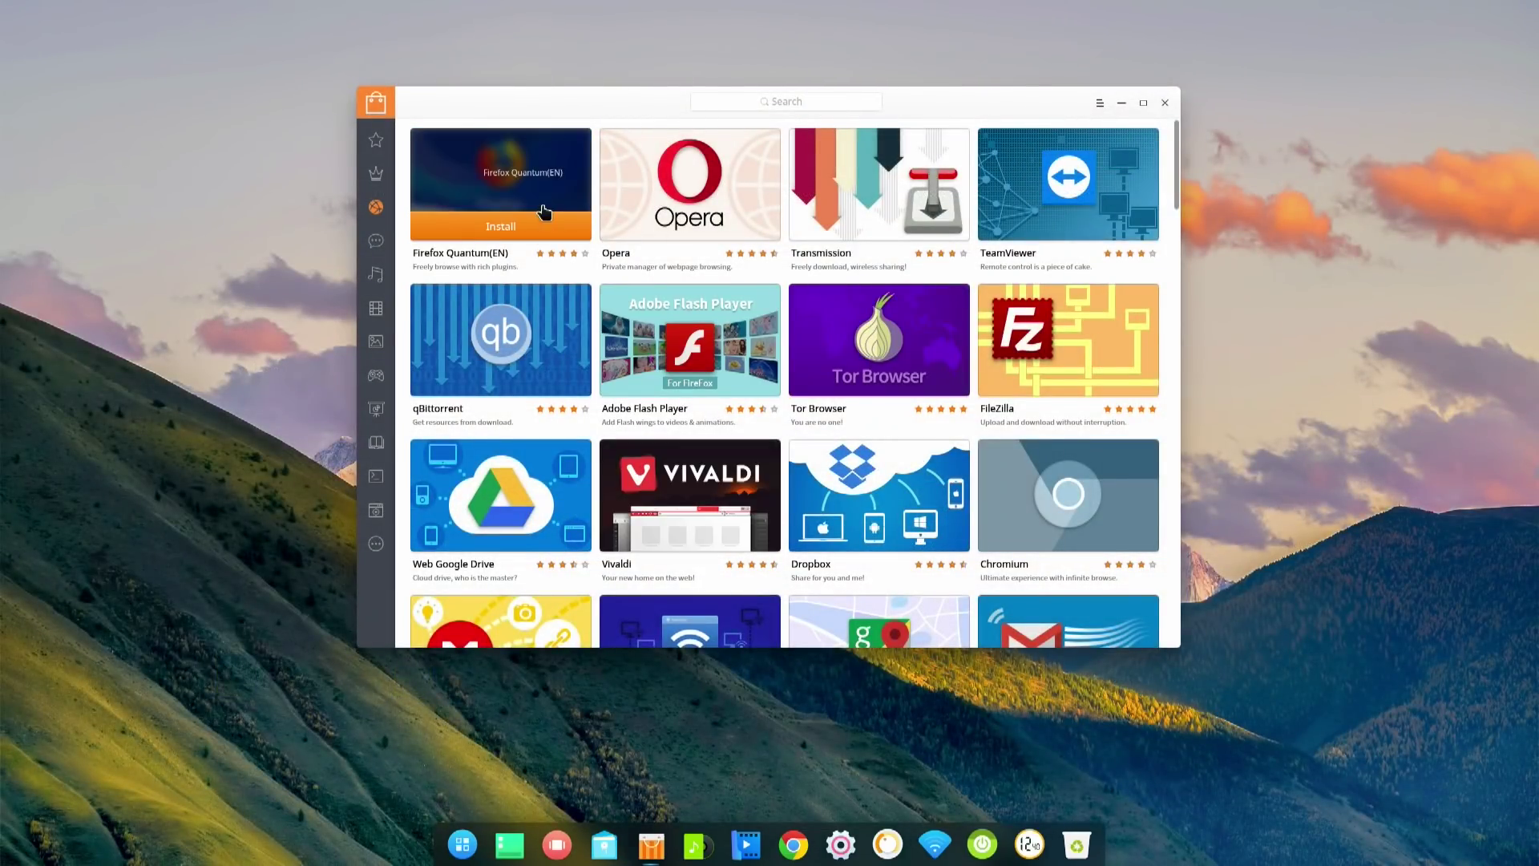
left_click(502, 230)
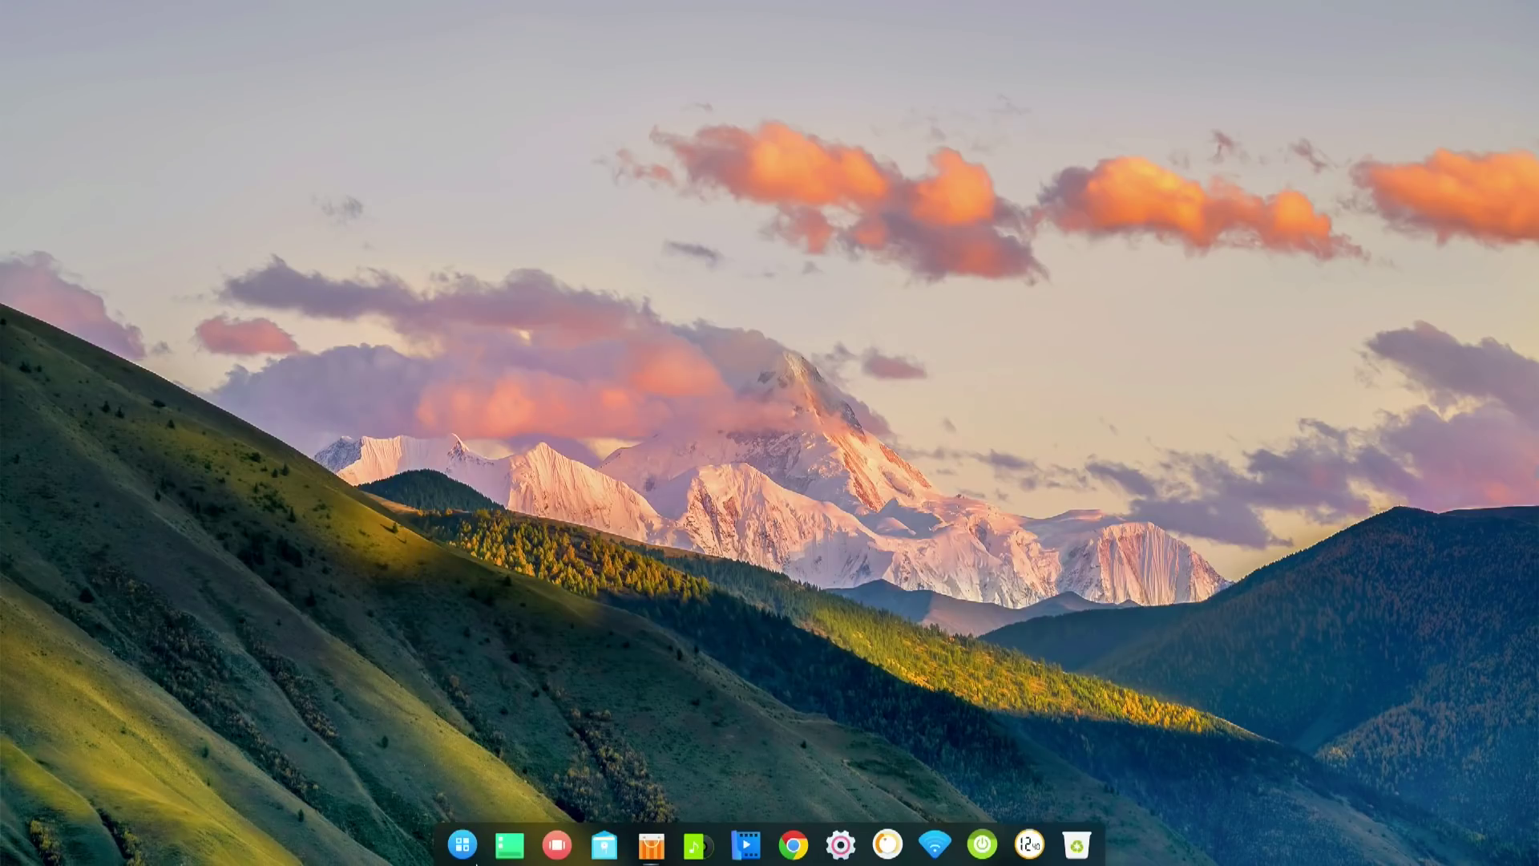
left_click(653, 849)
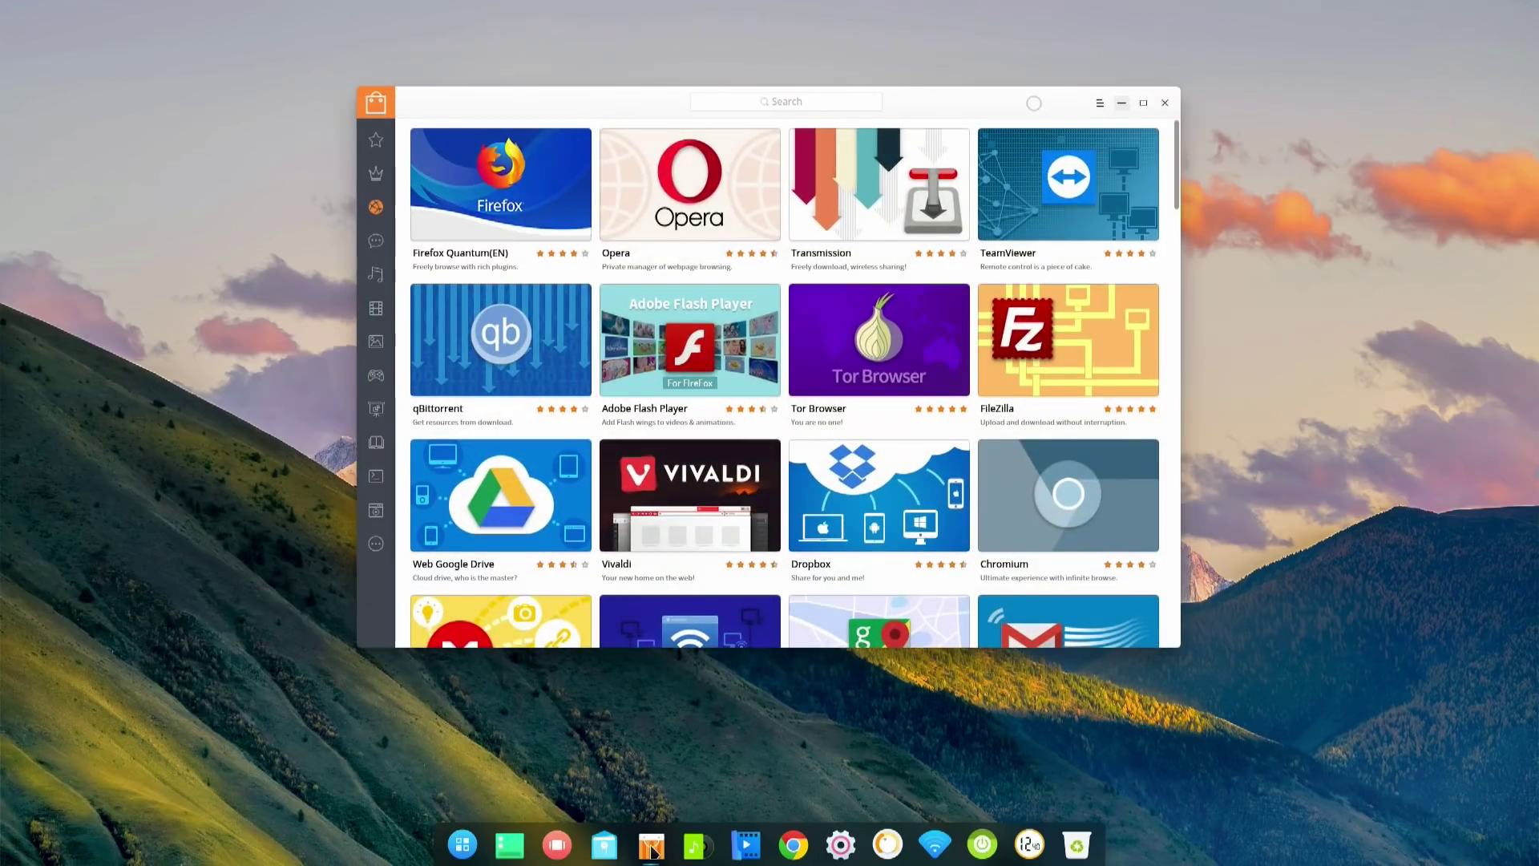
left_click(654, 852)
left_click(652, 851)
left_click(652, 850)
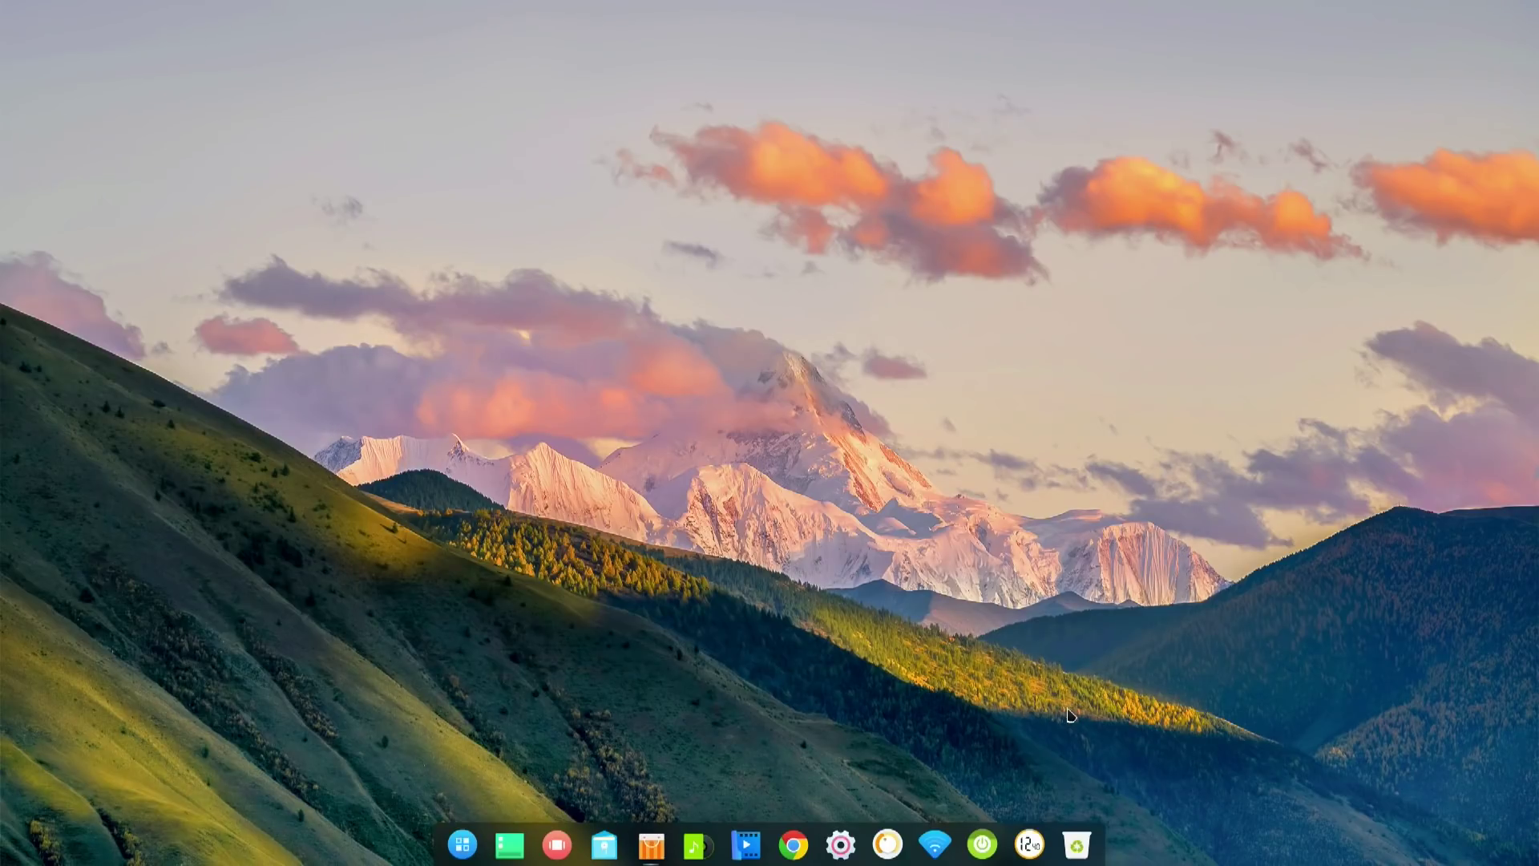
- Check the dock's power options, quick power menu and wireless network list
left_click(985, 854)
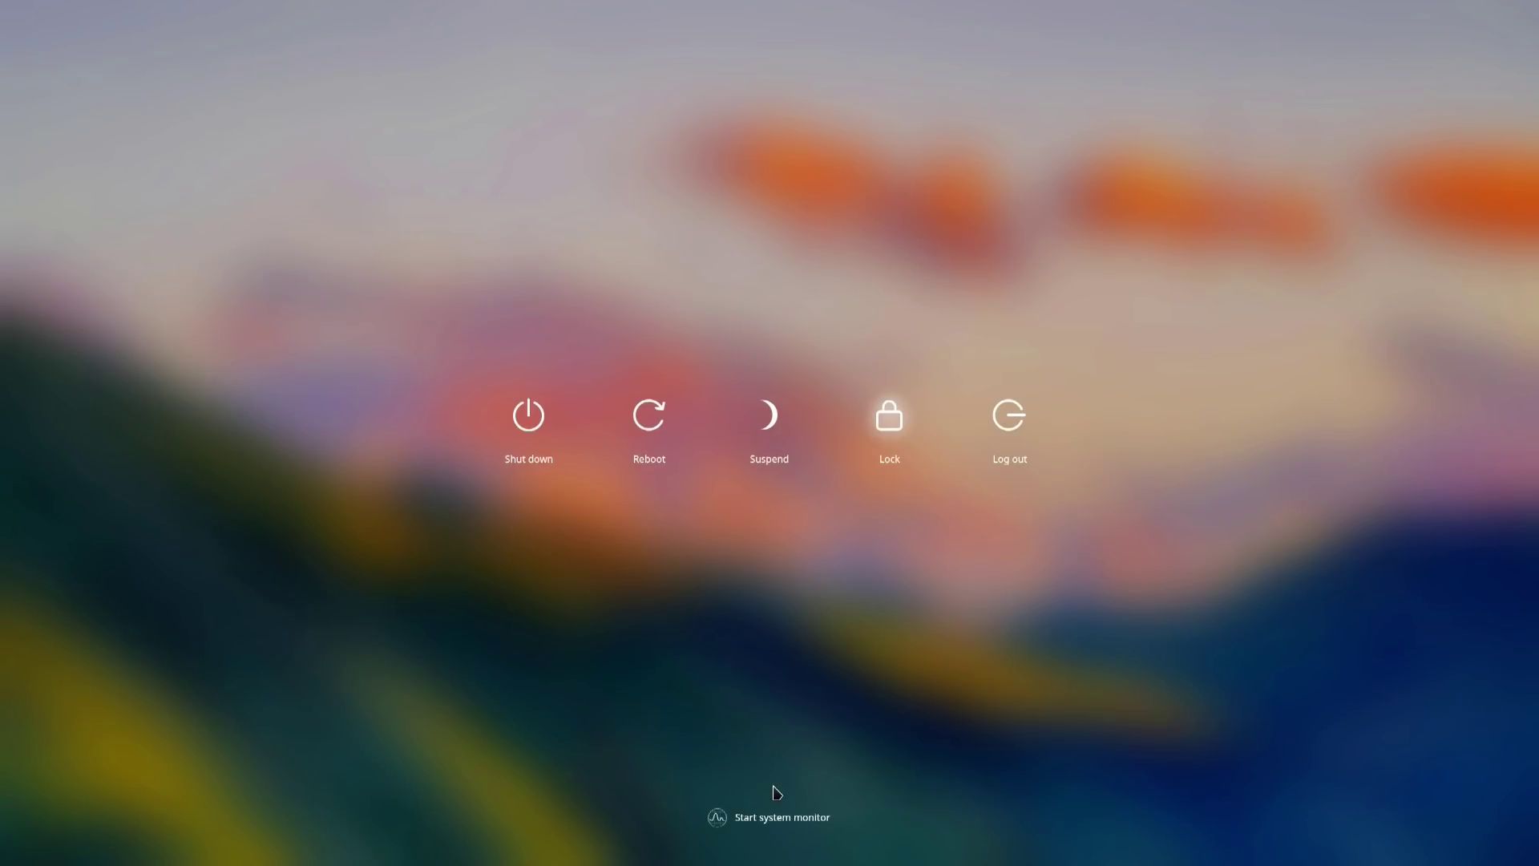
left_click(846, 710)
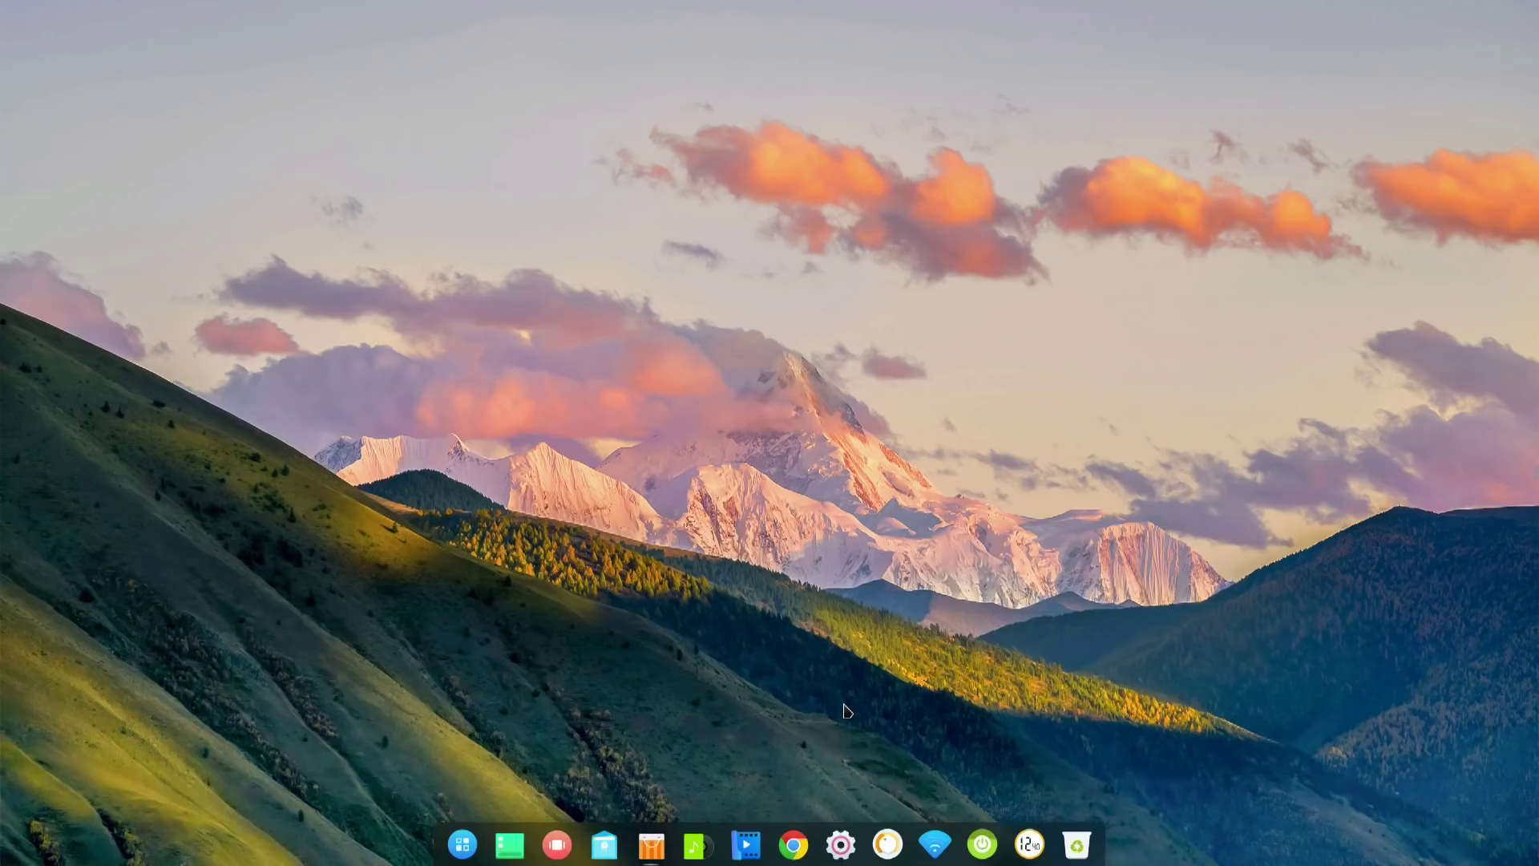
right_click(988, 854)
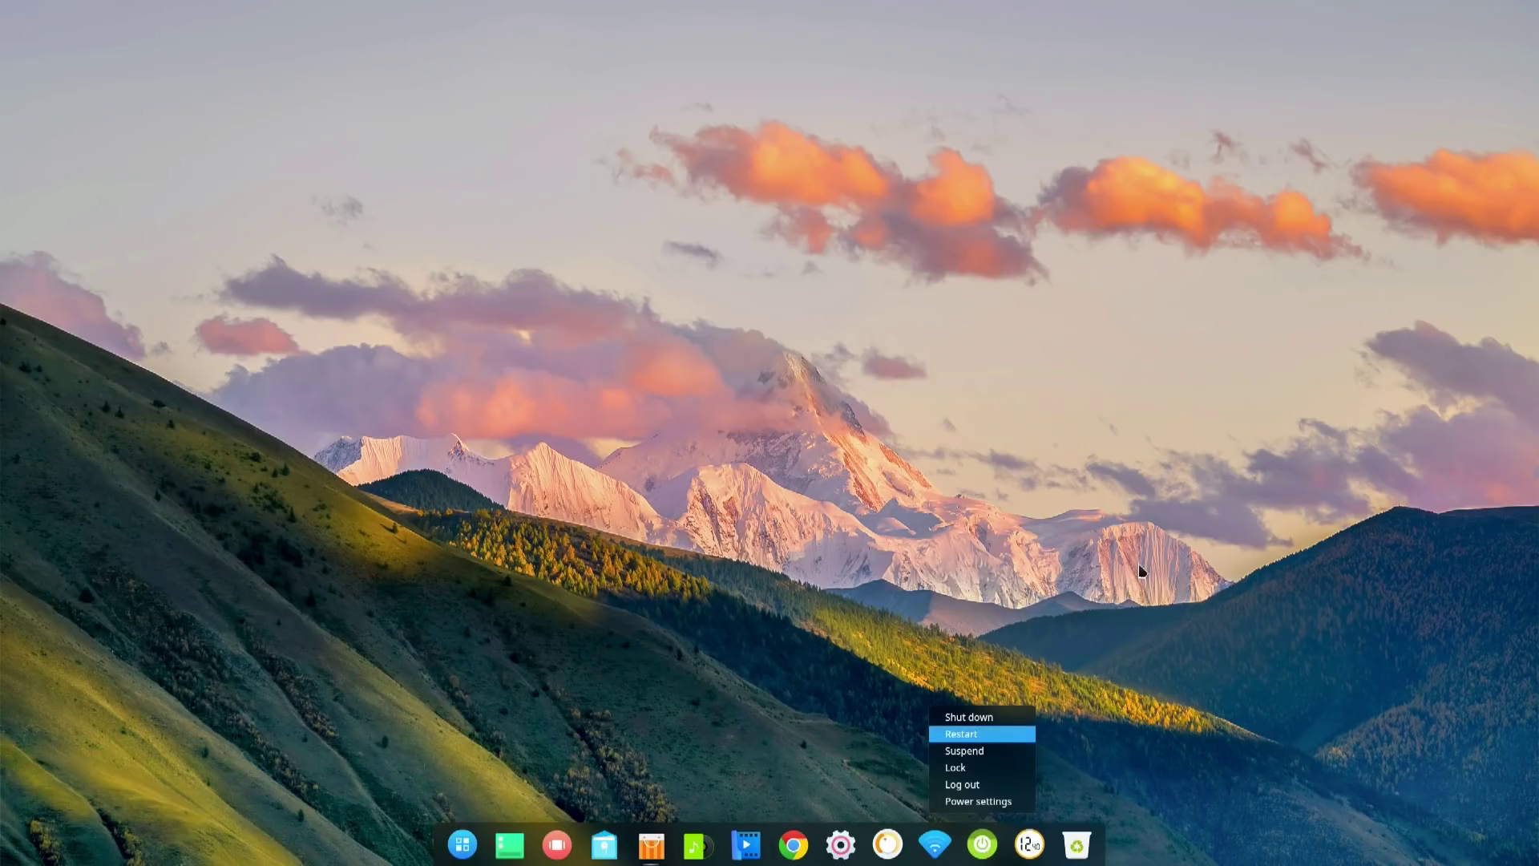
left_click_drag(934, 844, 1014, 796)
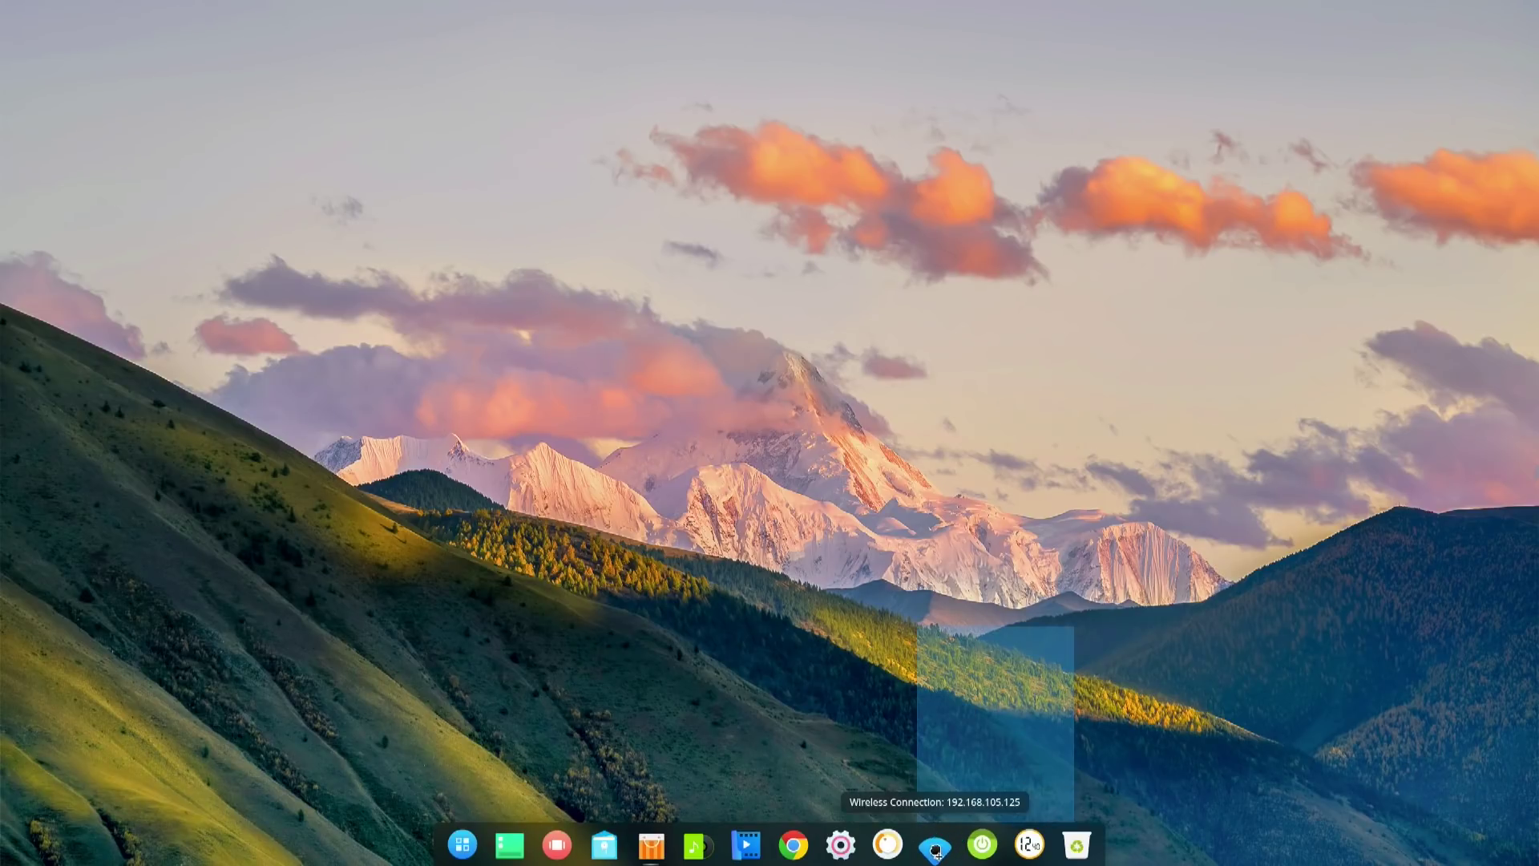
left_click(934, 844)
left_click(1144, 725)
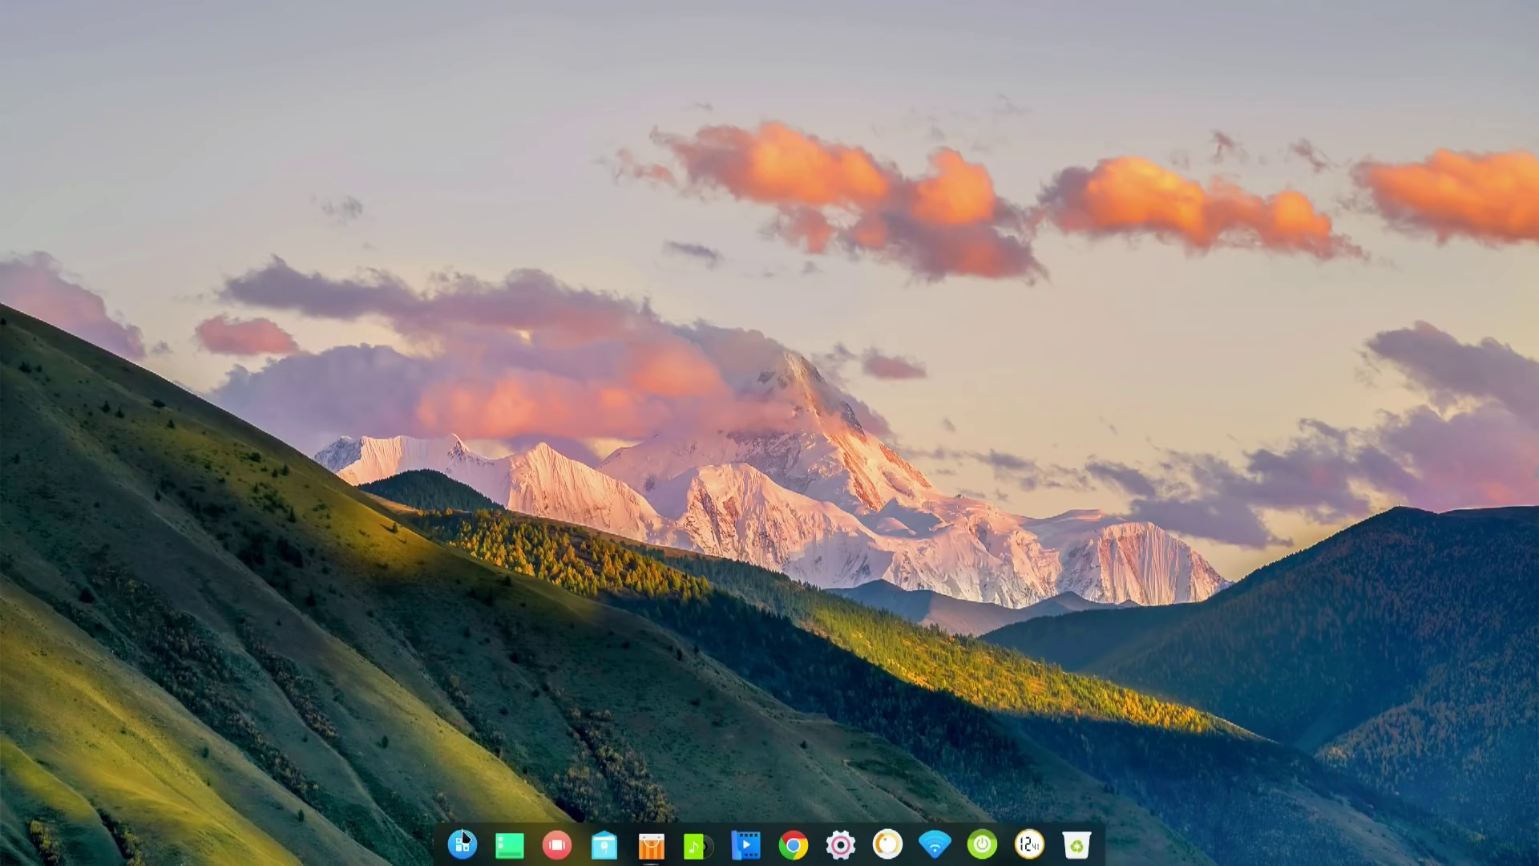
- Set the display scaling to 1.25 in Control Center
left_click(840, 843)
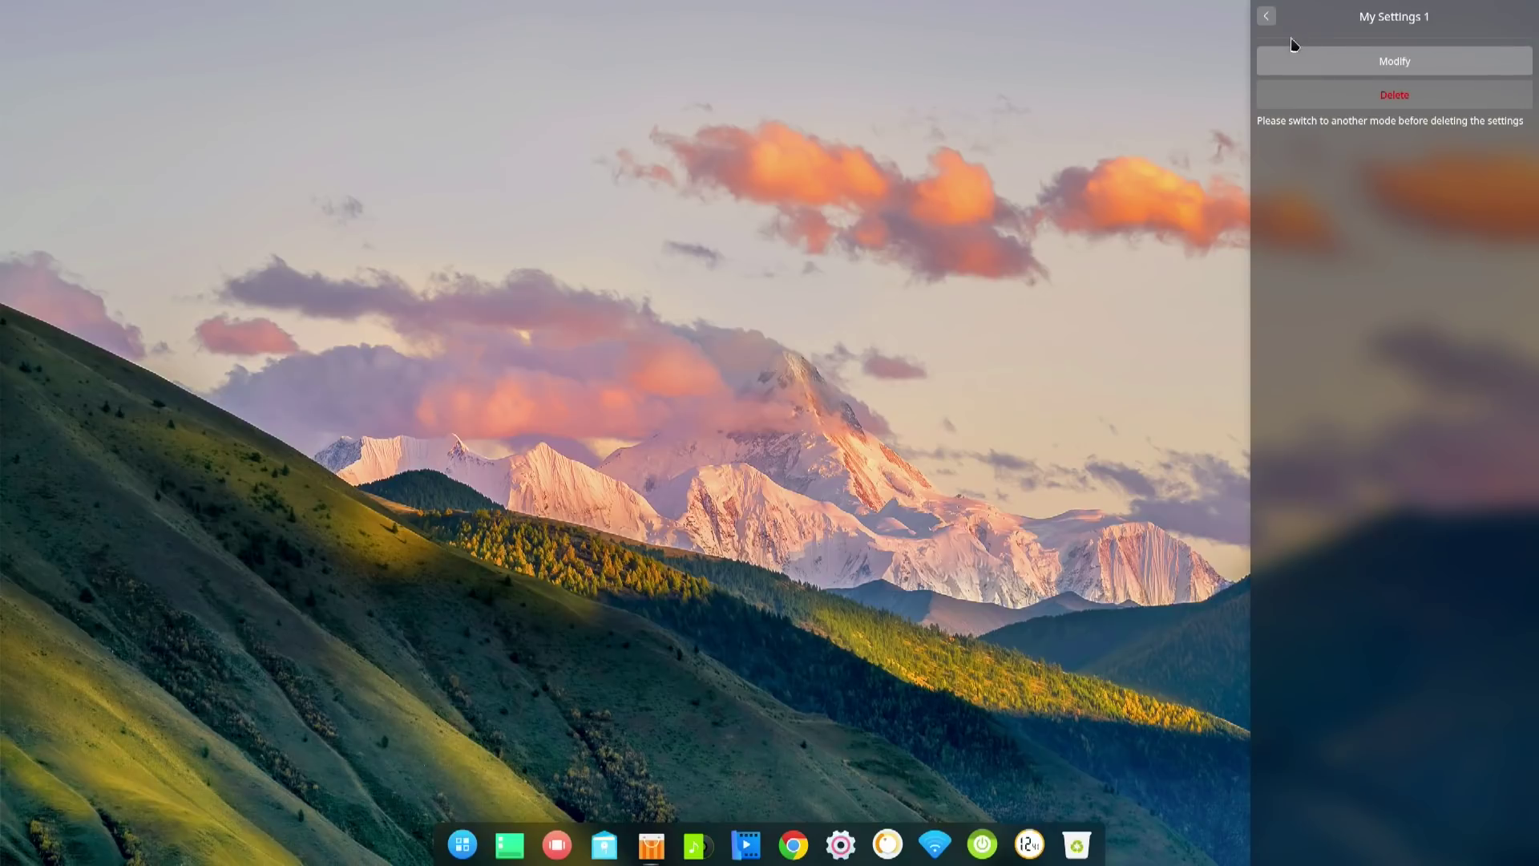
left_click(1267, 18)
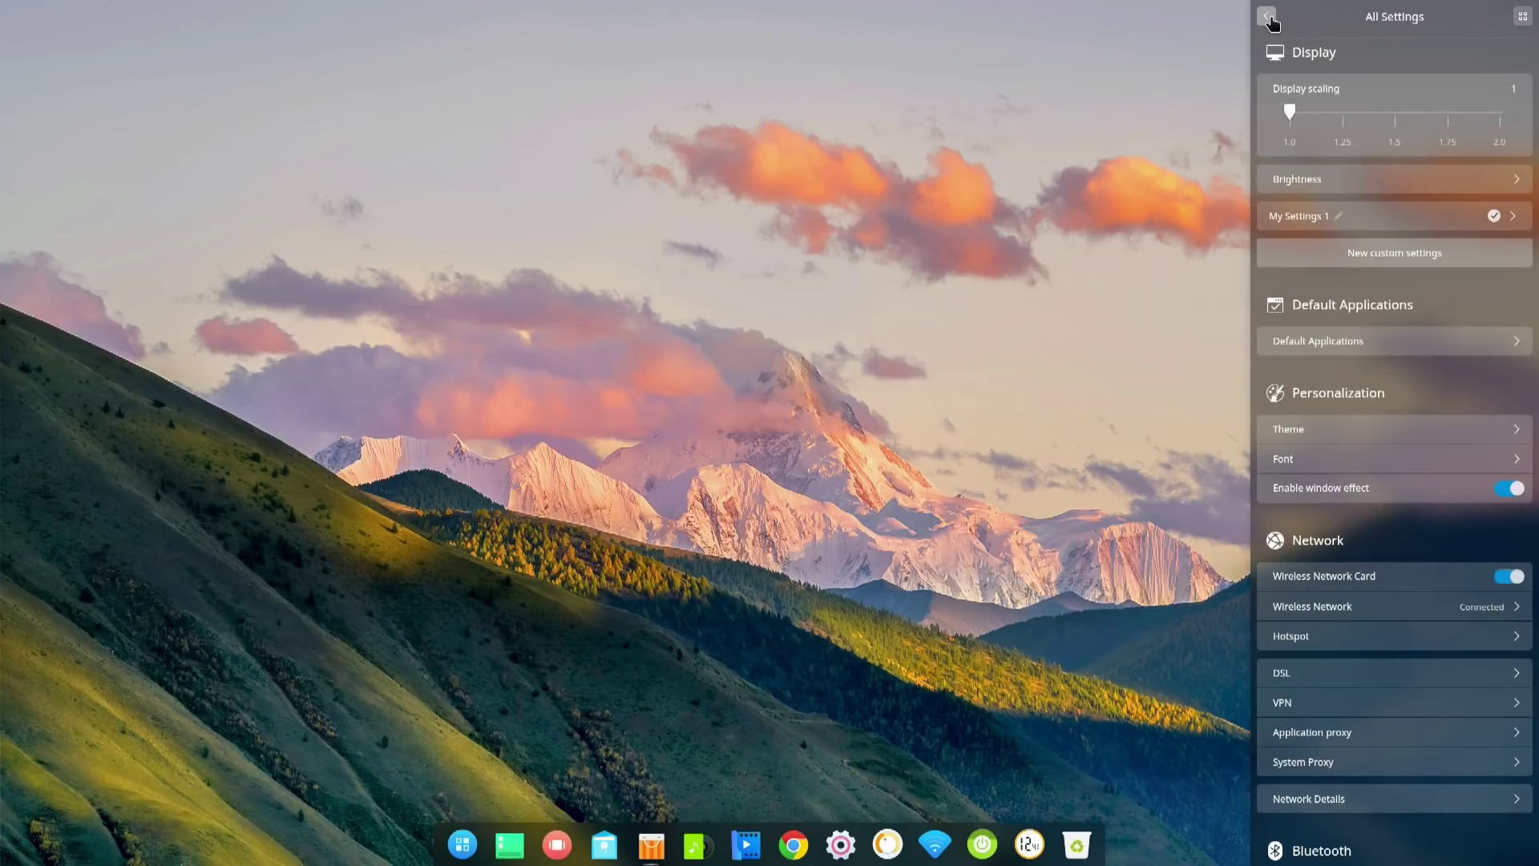
left_click(1345, 112)
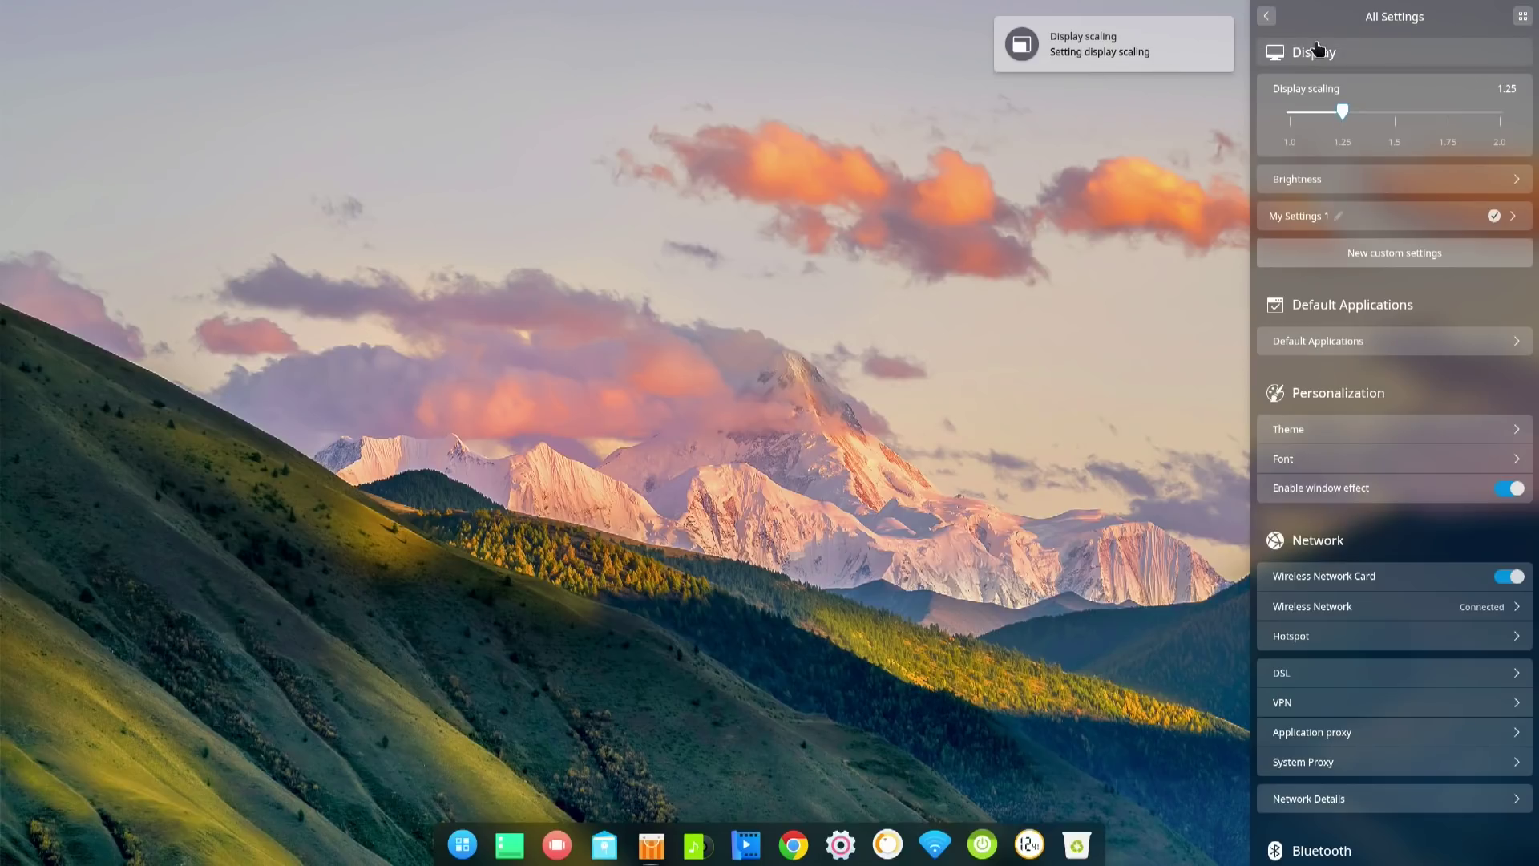
left_click(1266, 17)
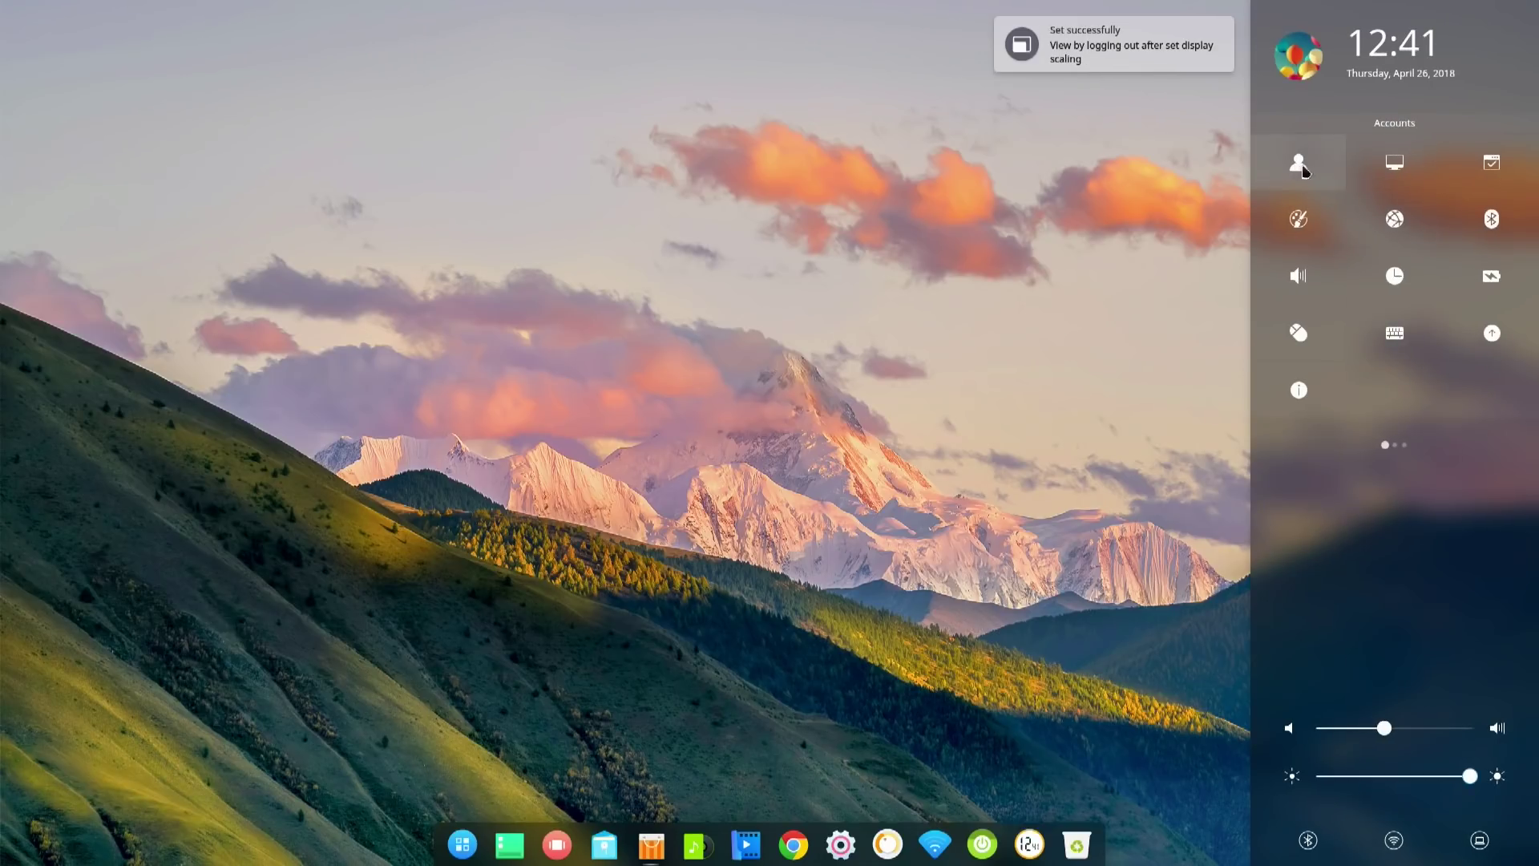
- Browse the Accounts and Theme settings, then return to All Settings
left_click(1309, 168)
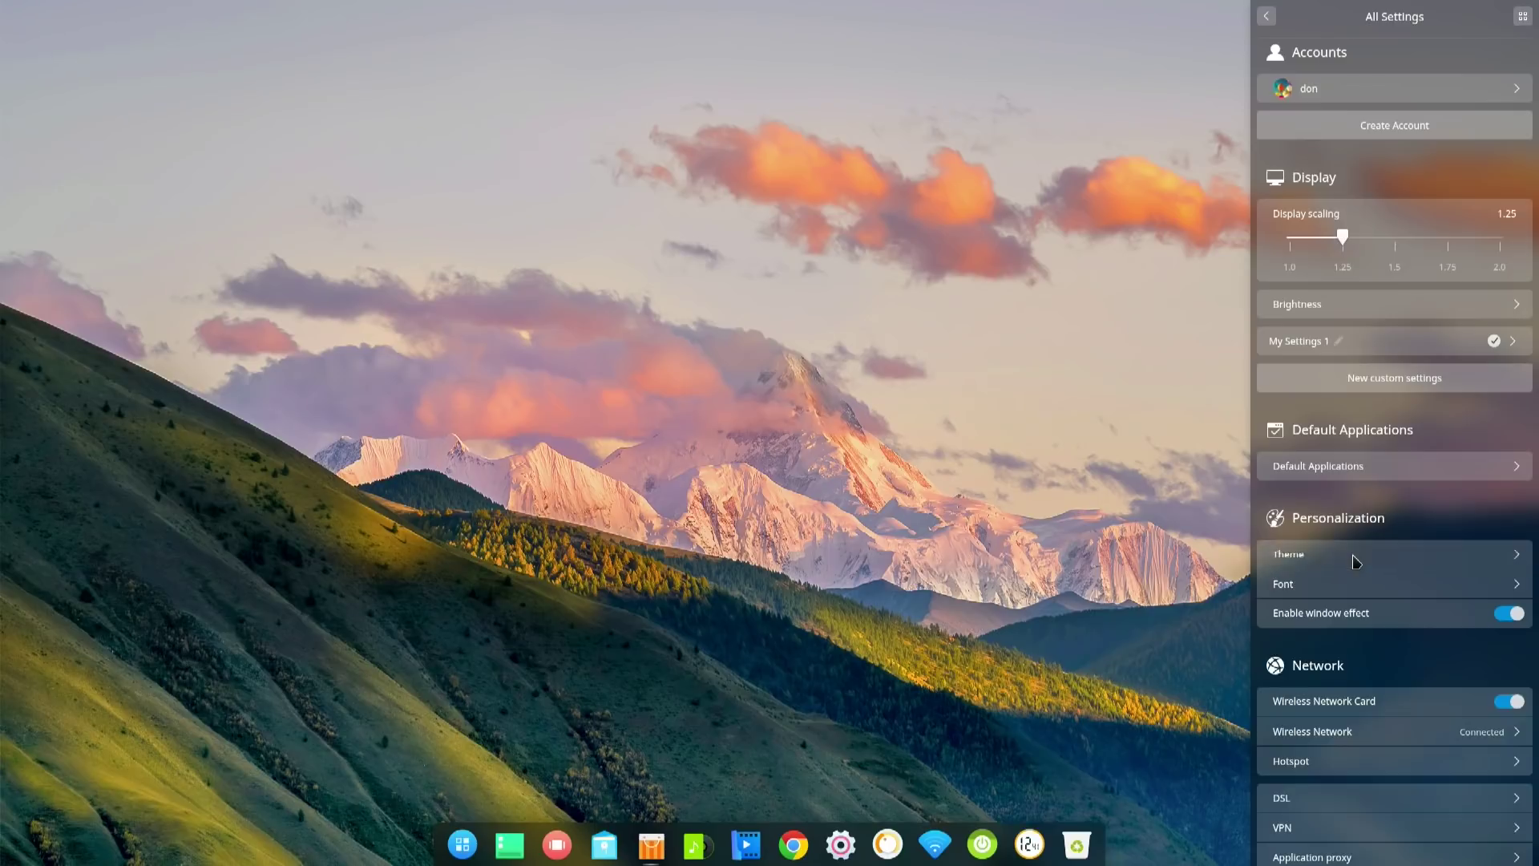
left_click(1354, 558)
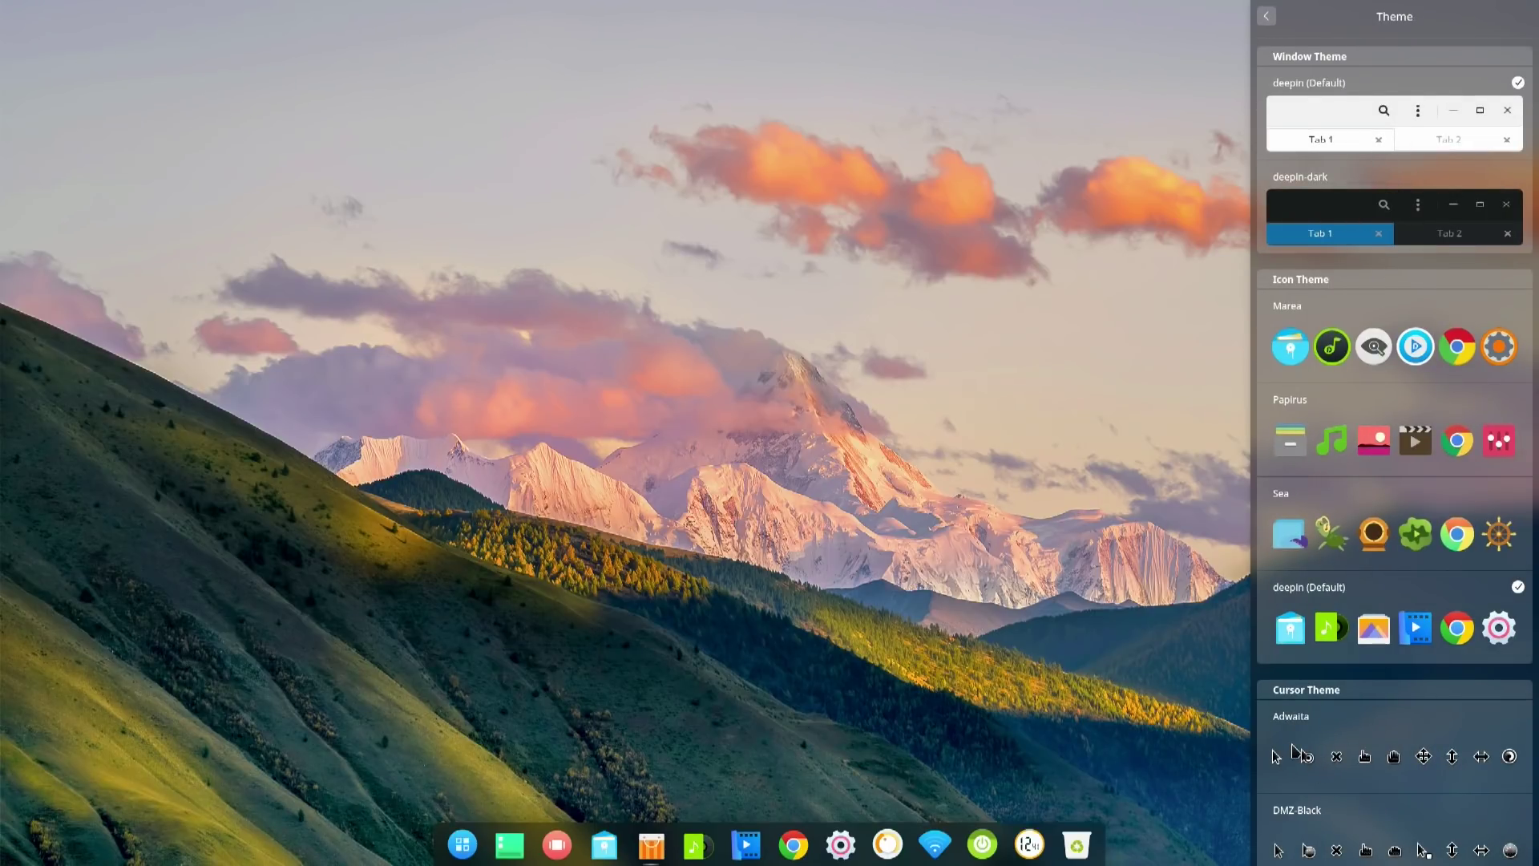
scroll(1292, 747, "down", 3)
scroll(1293, 751, "up", 3)
left_click(1266, 17)
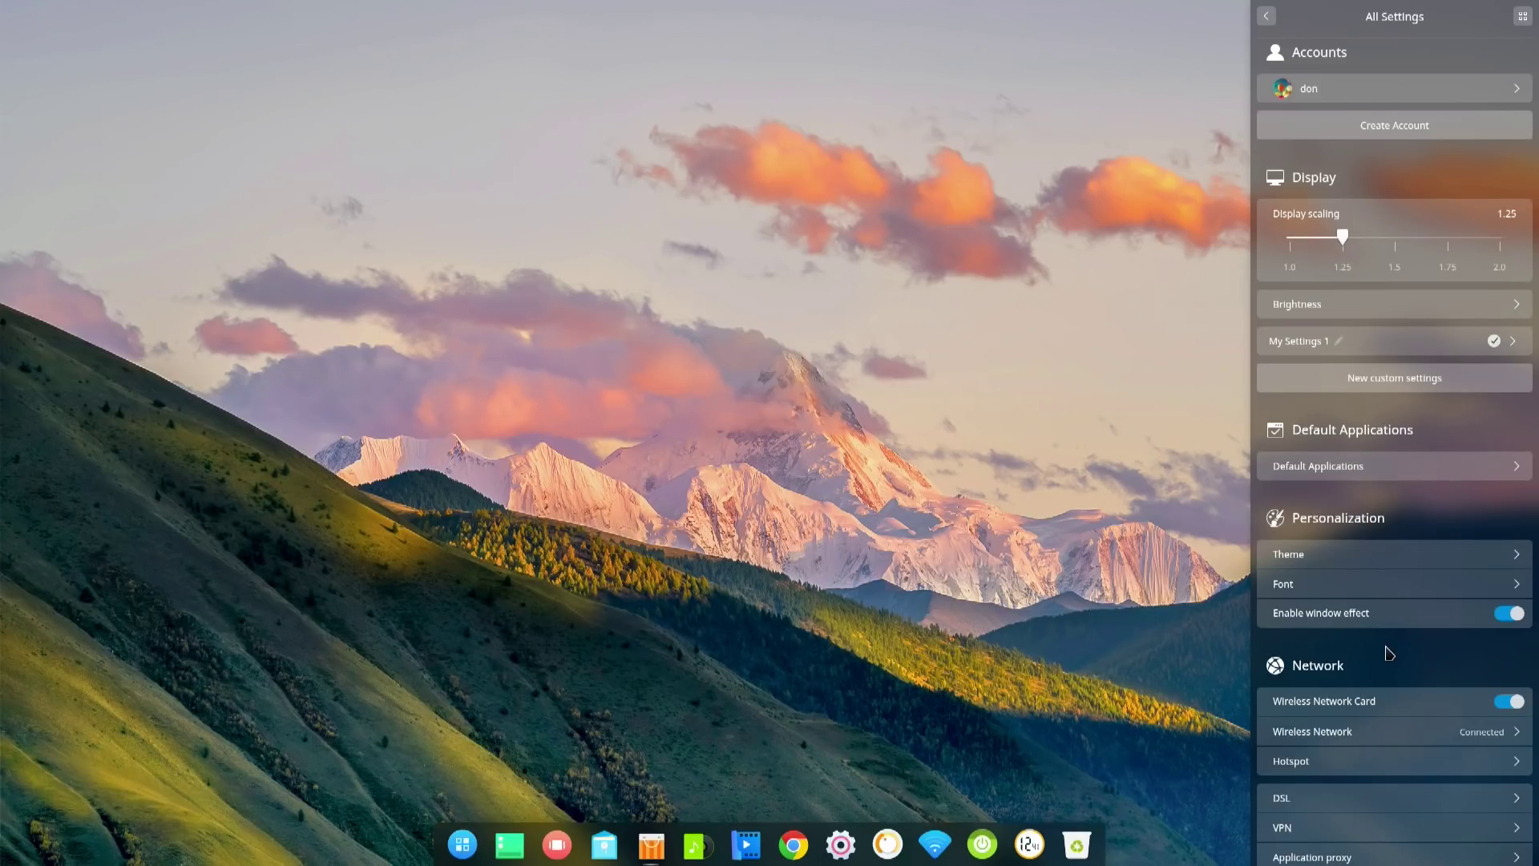
- Raise and then lower the microphone input volume
scroll(1376, 762, "down", 3)
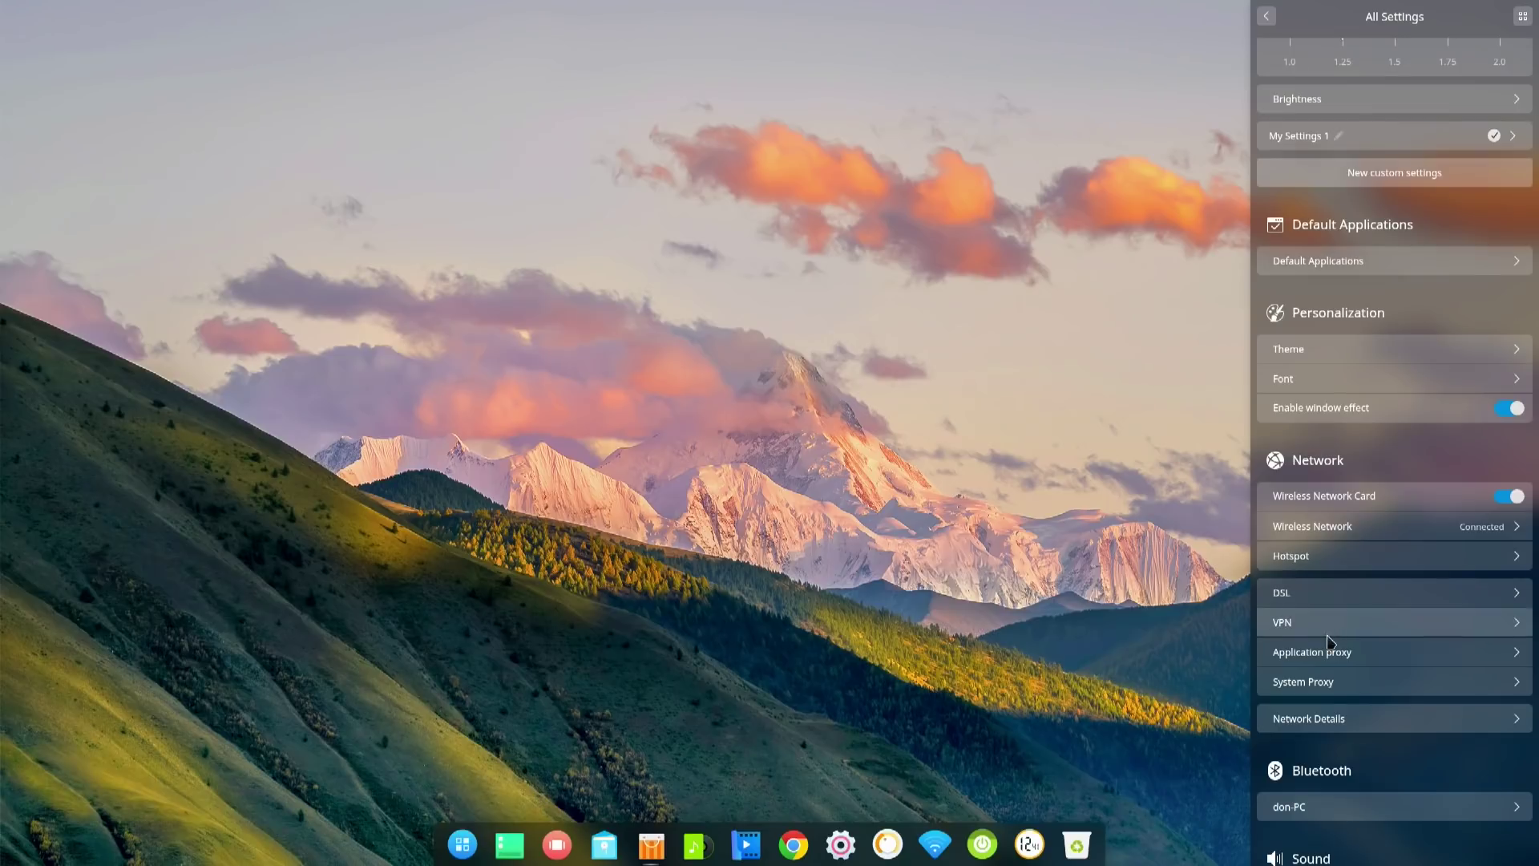
scroll(1354, 681, "down", 3)
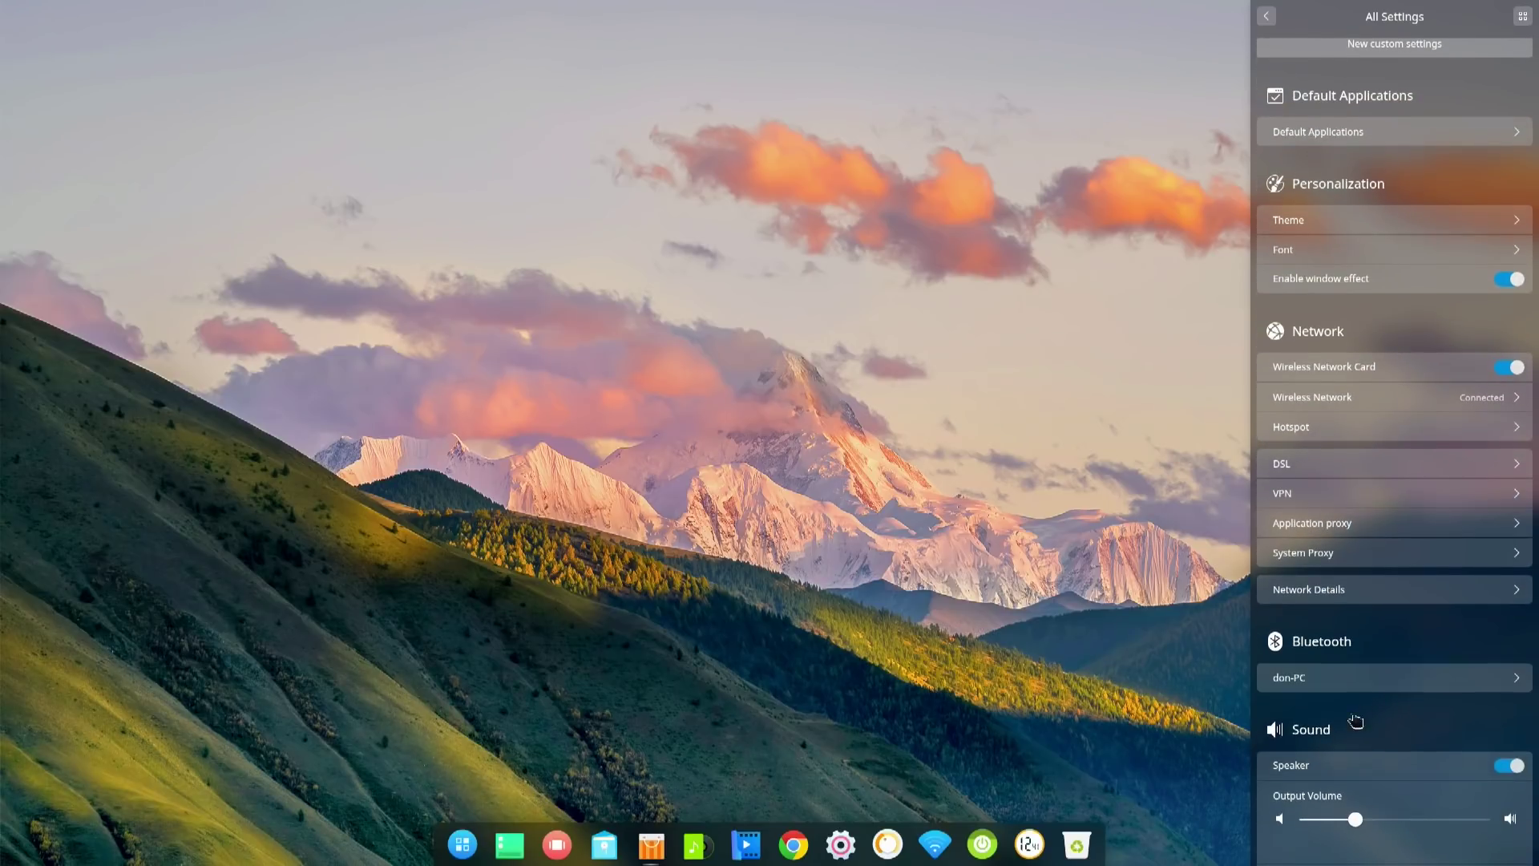
scroll(1378, 737, "down", 4)
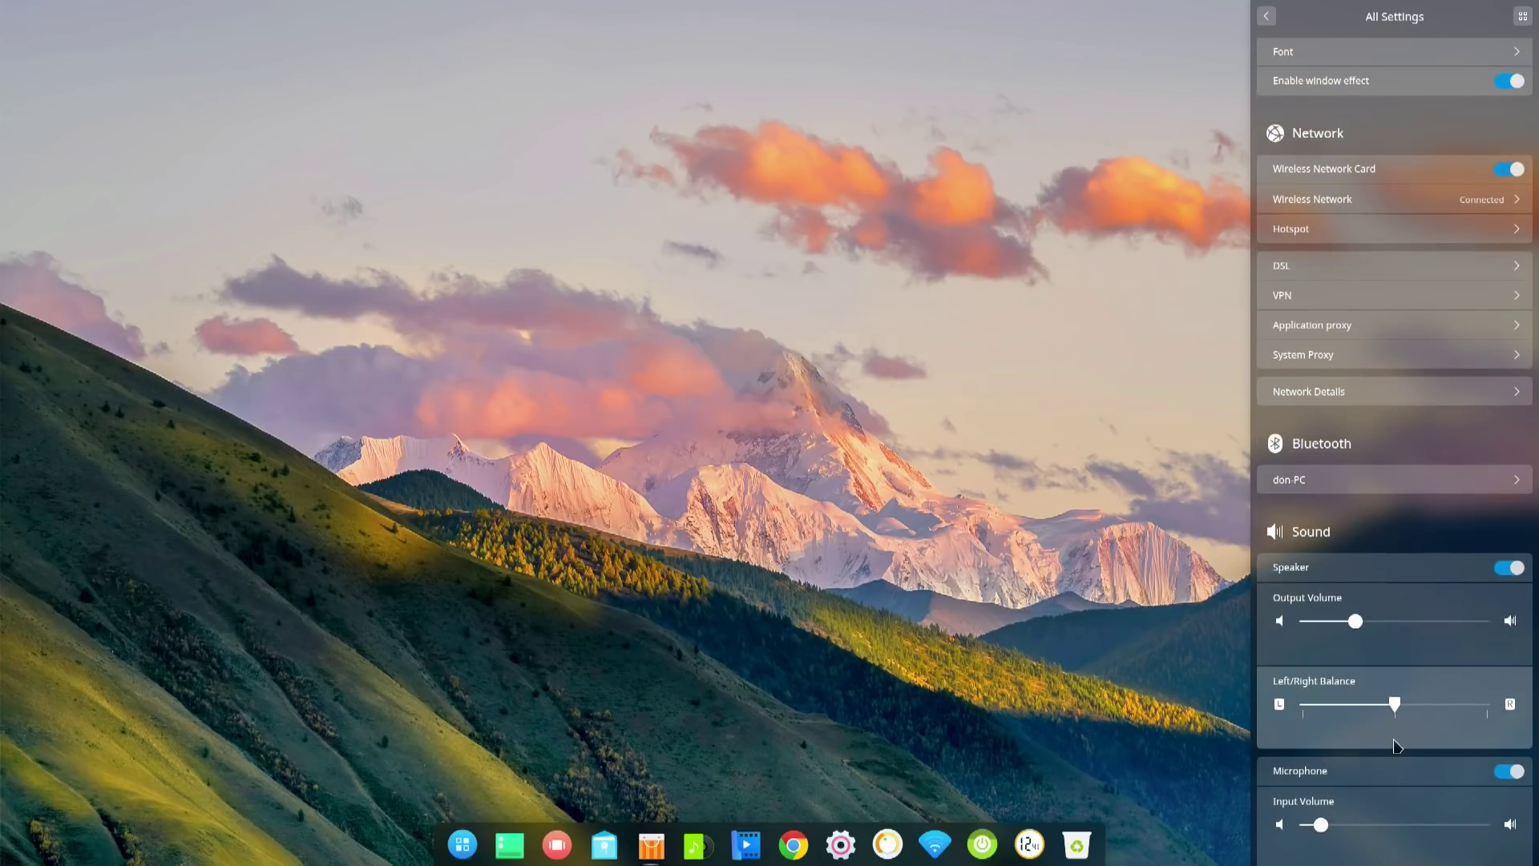
scroll(1353, 761, "down", 2)
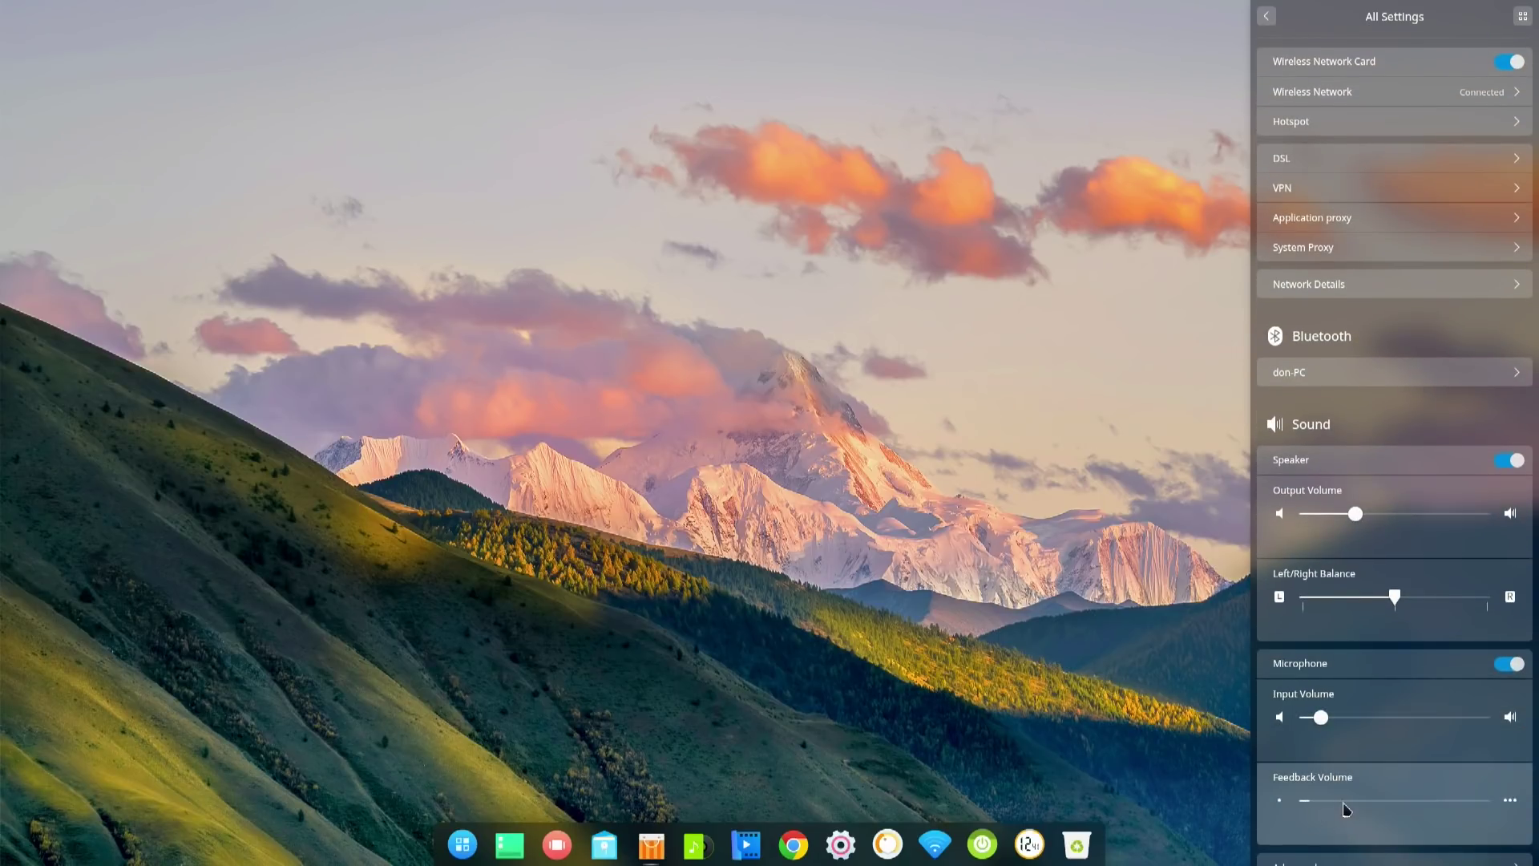
left_click(1421, 724)
left_click(1327, 721)
- Turn on touchpad natural scrolling
scroll(1312, 848, "down", 2)
scroll(1312, 852, "down", 5)
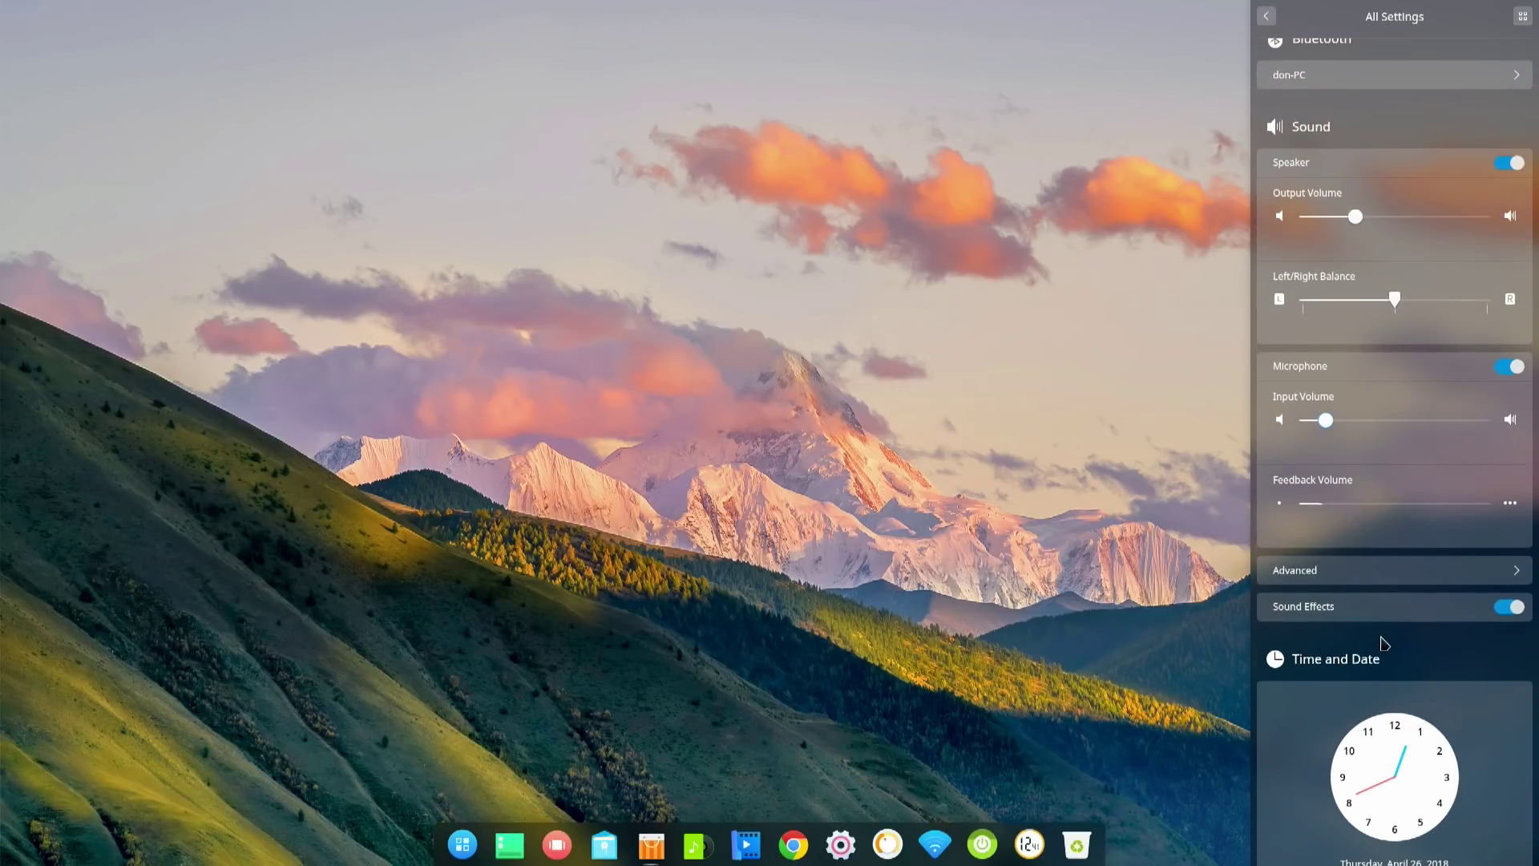
scroll(1381, 643, "down", 5)
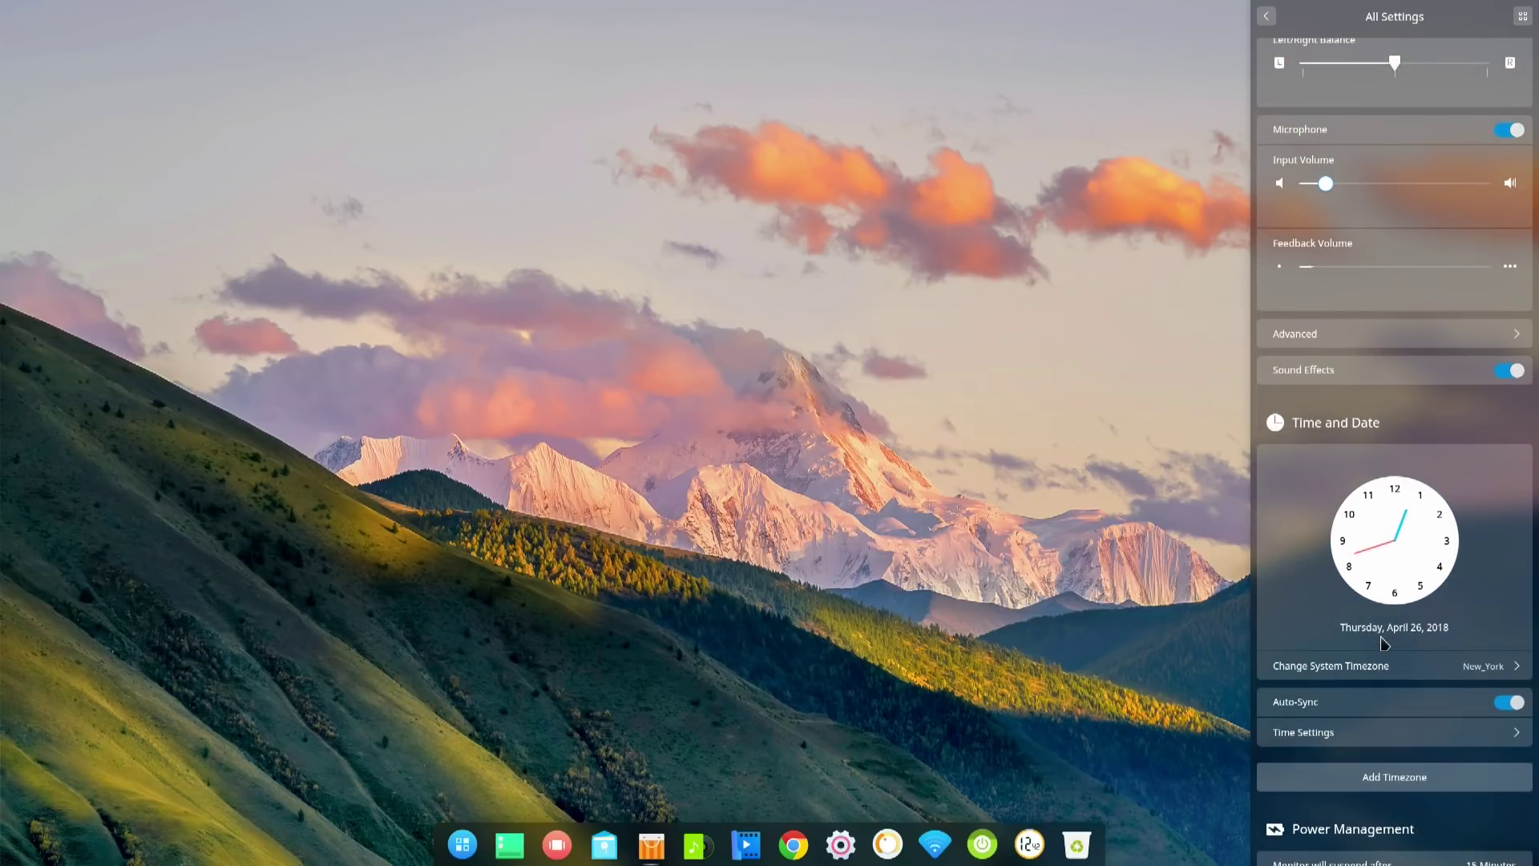
scroll(1381, 548, "down", 4)
scroll(1380, 548, "down", 4)
scroll(1382, 548, "down", 2)
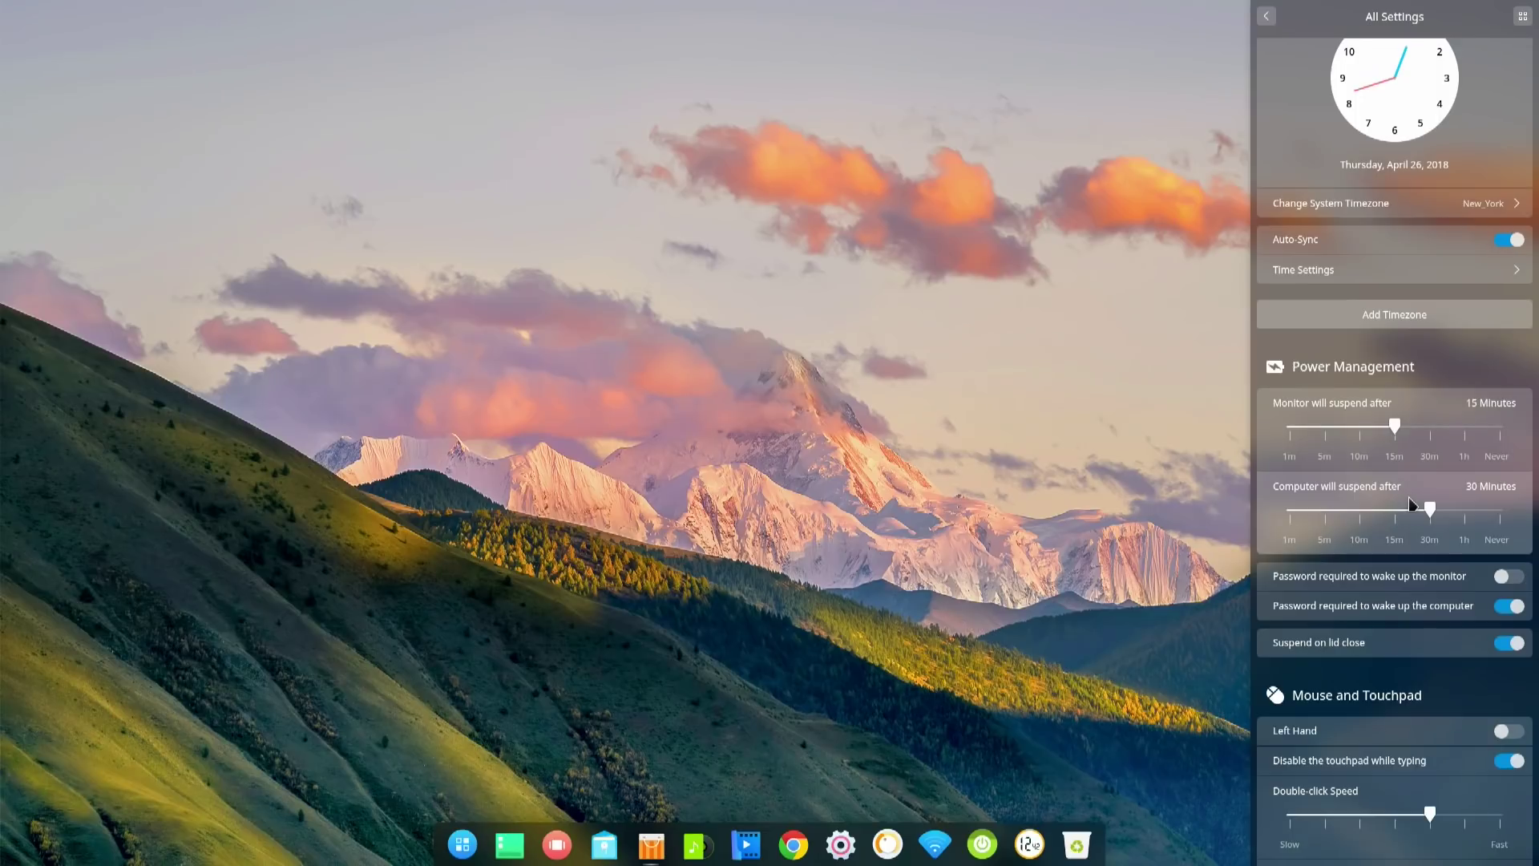
scroll(1411, 503, "down", 10)
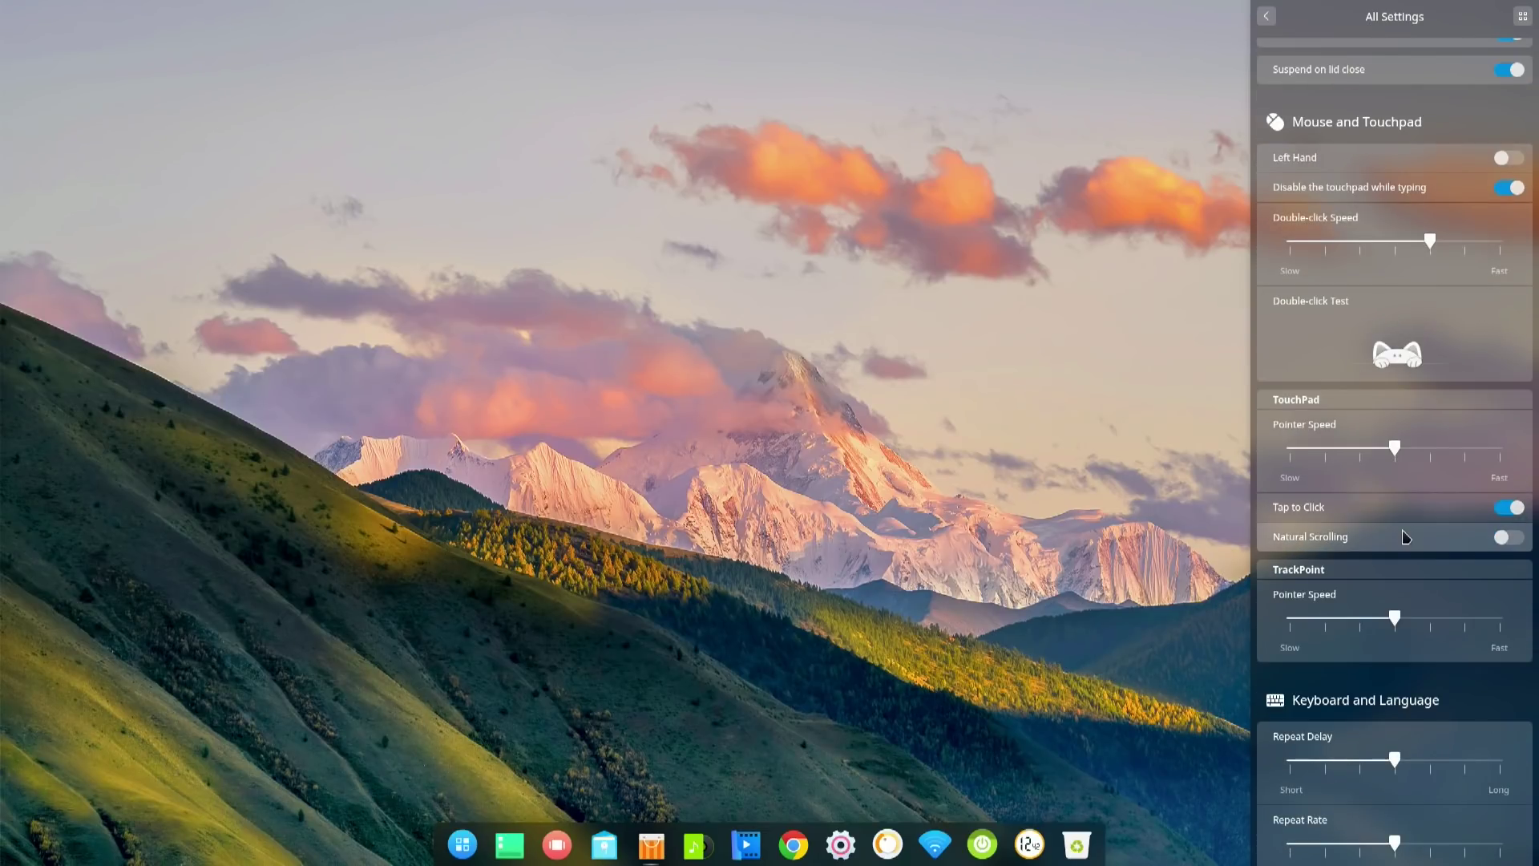
scroll(1401, 537, "down", 3)
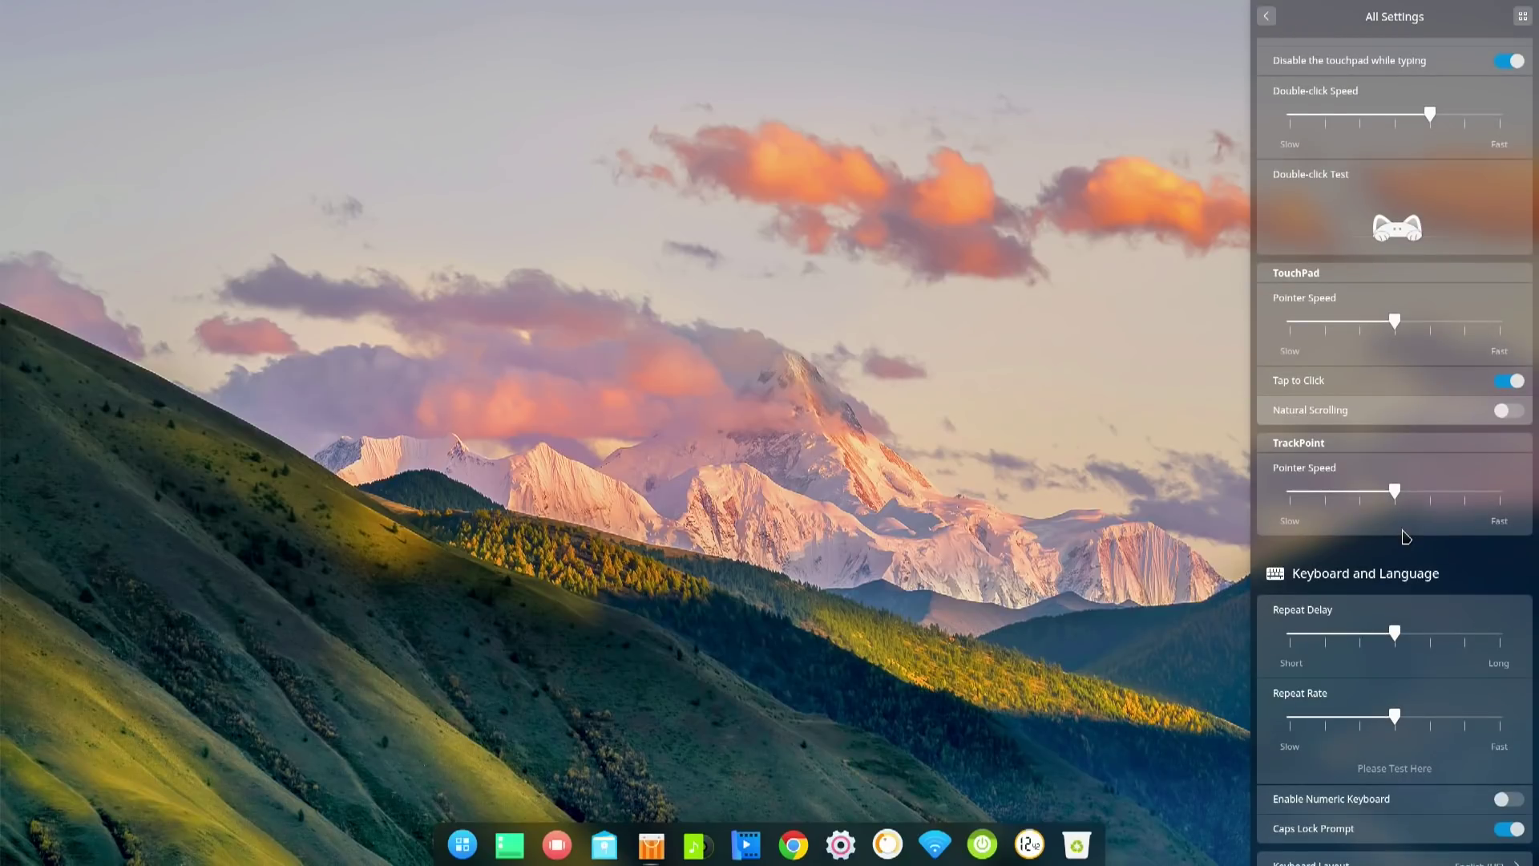
left_click(1505, 415)
- Bring the Deepin Store window back from the dock
scroll(1422, 404, "up", 2)
scroll(1421, 404, "down", 10)
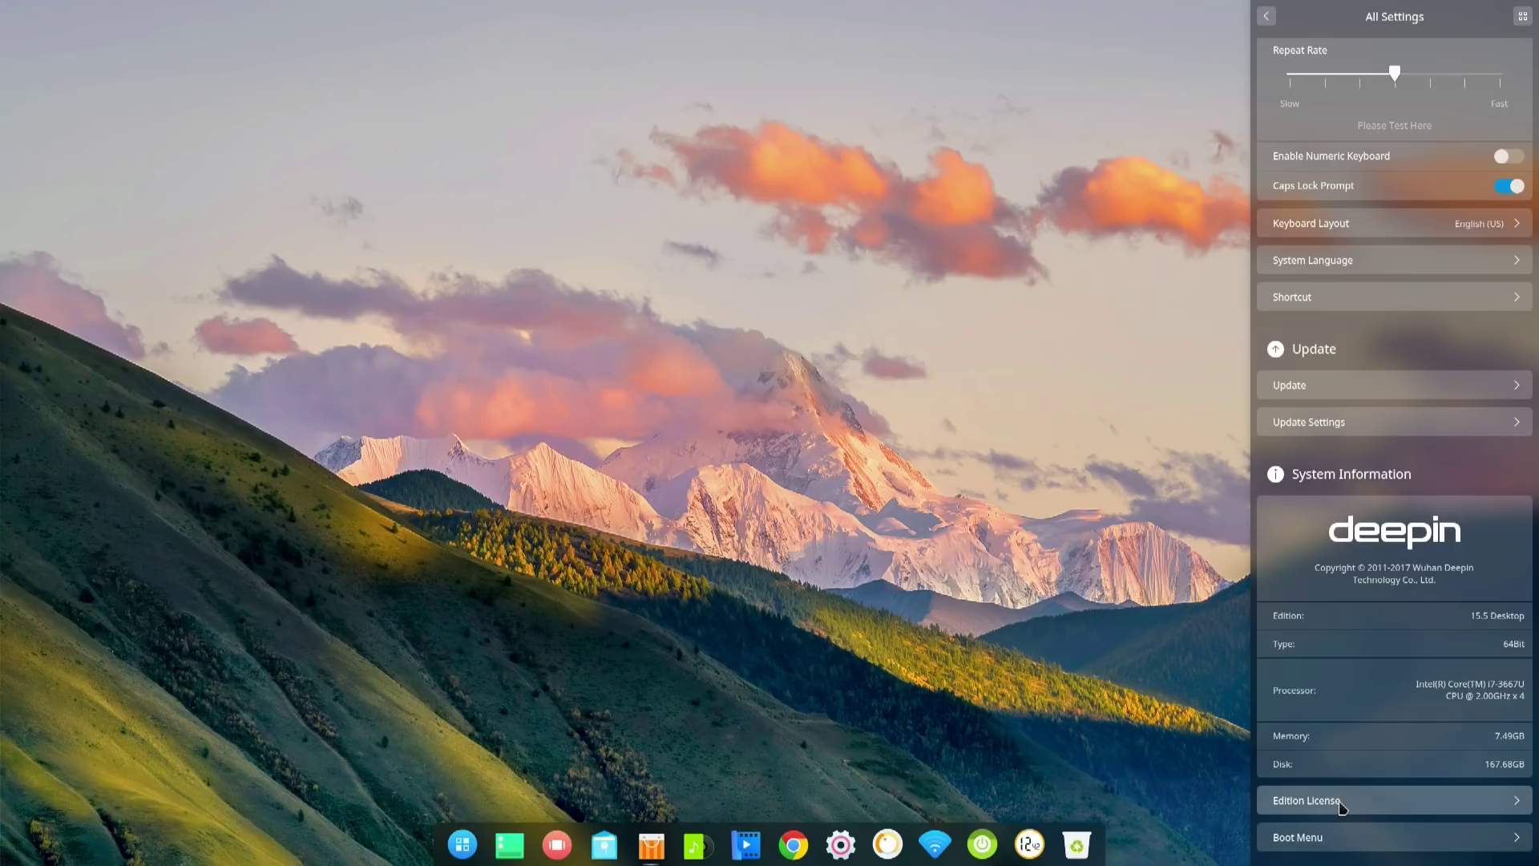
left_click(651, 844)
left_click(488, 226)
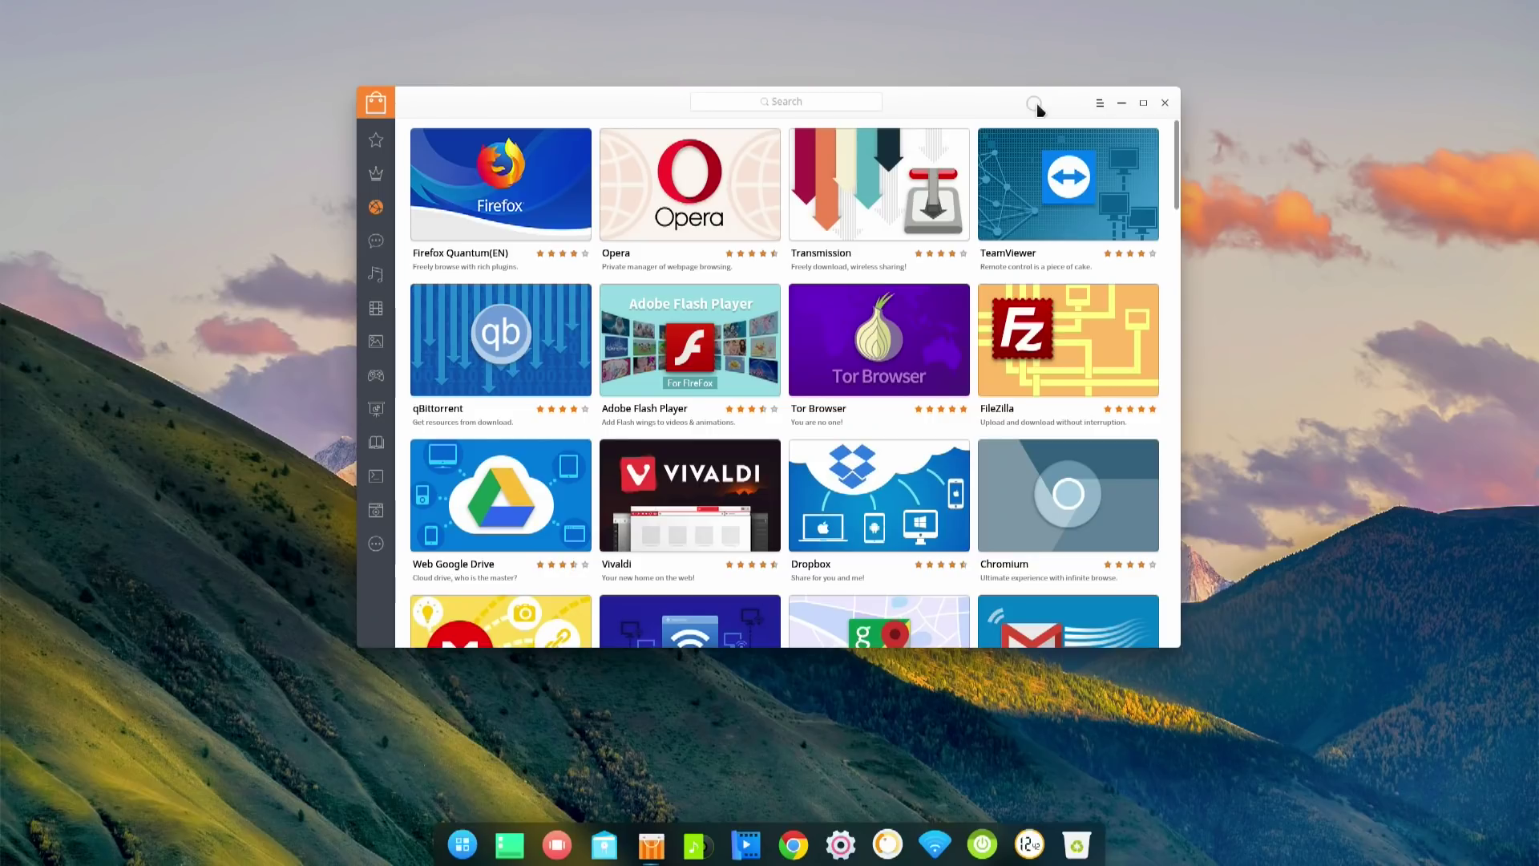
- Minimize the store, open Deepin Terminal, move its window up-right, and inspect its main menu
left_click(1121, 104)
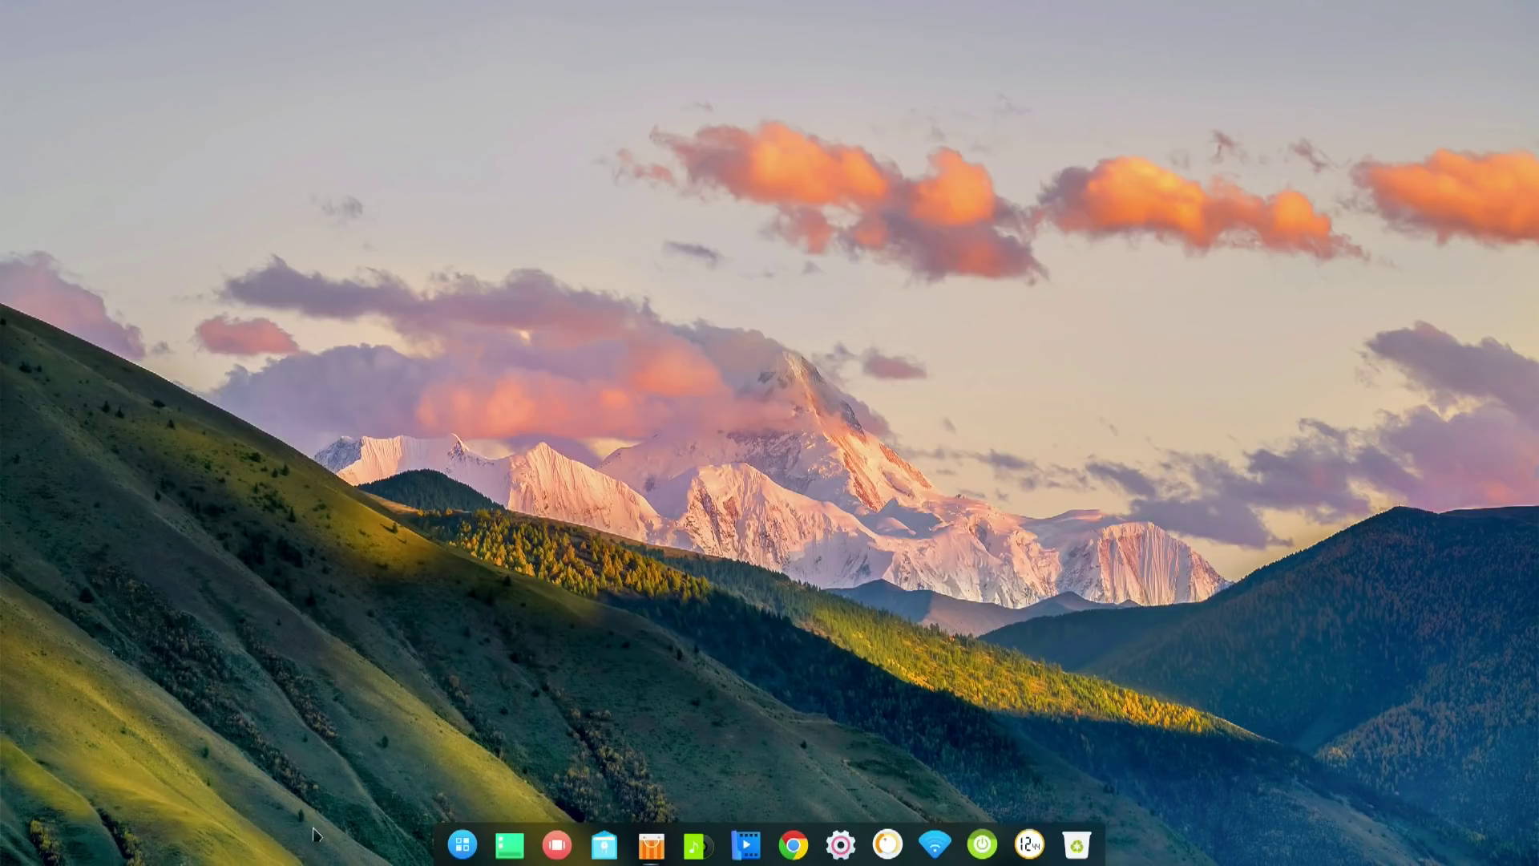
left_click(462, 854)
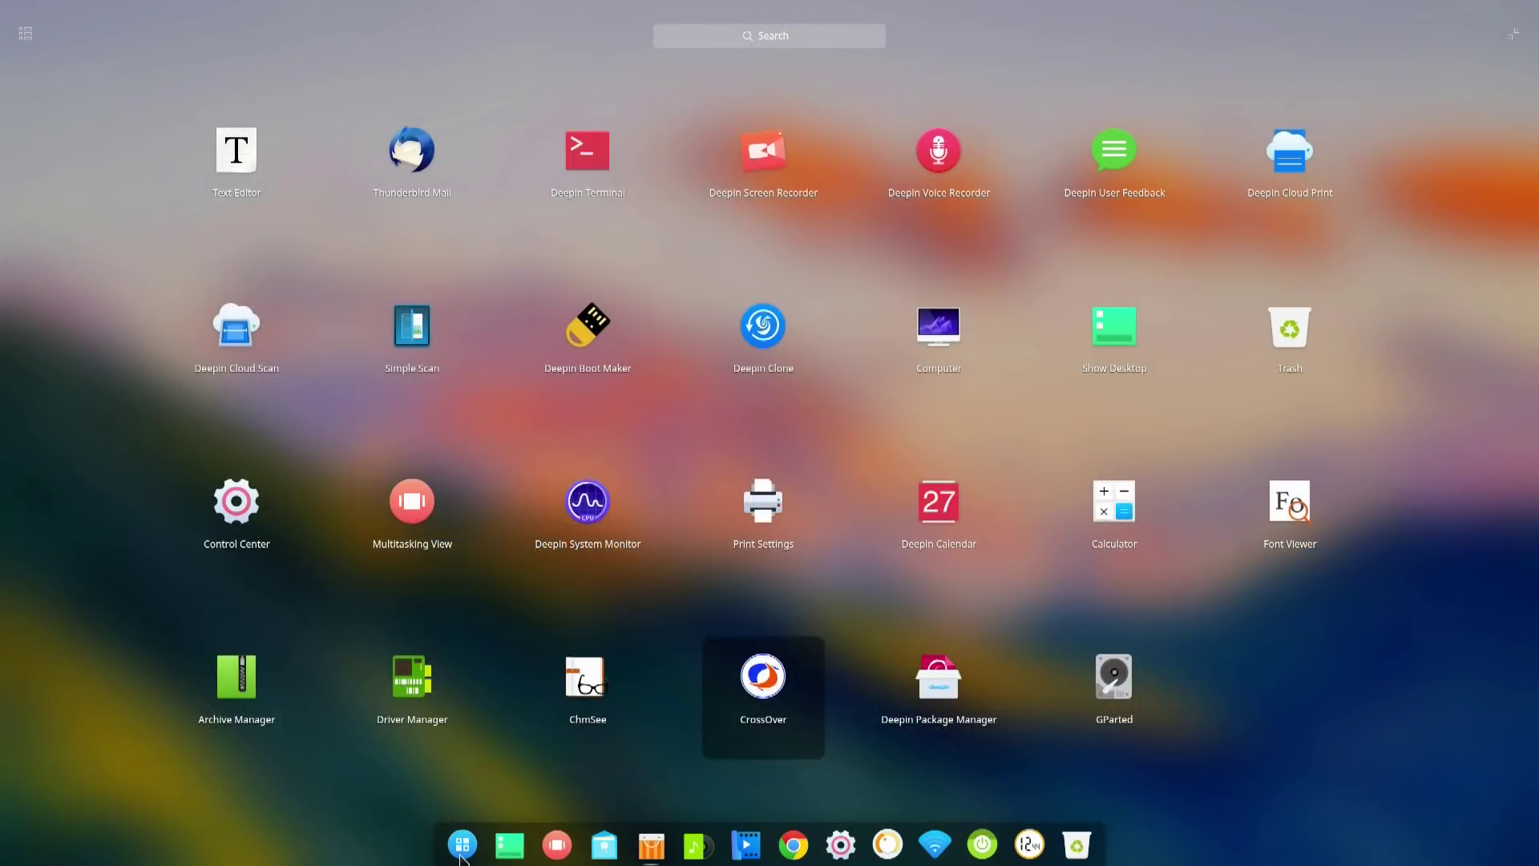
left_click(570, 161)
left_click_drag(756, 206, 858, 151)
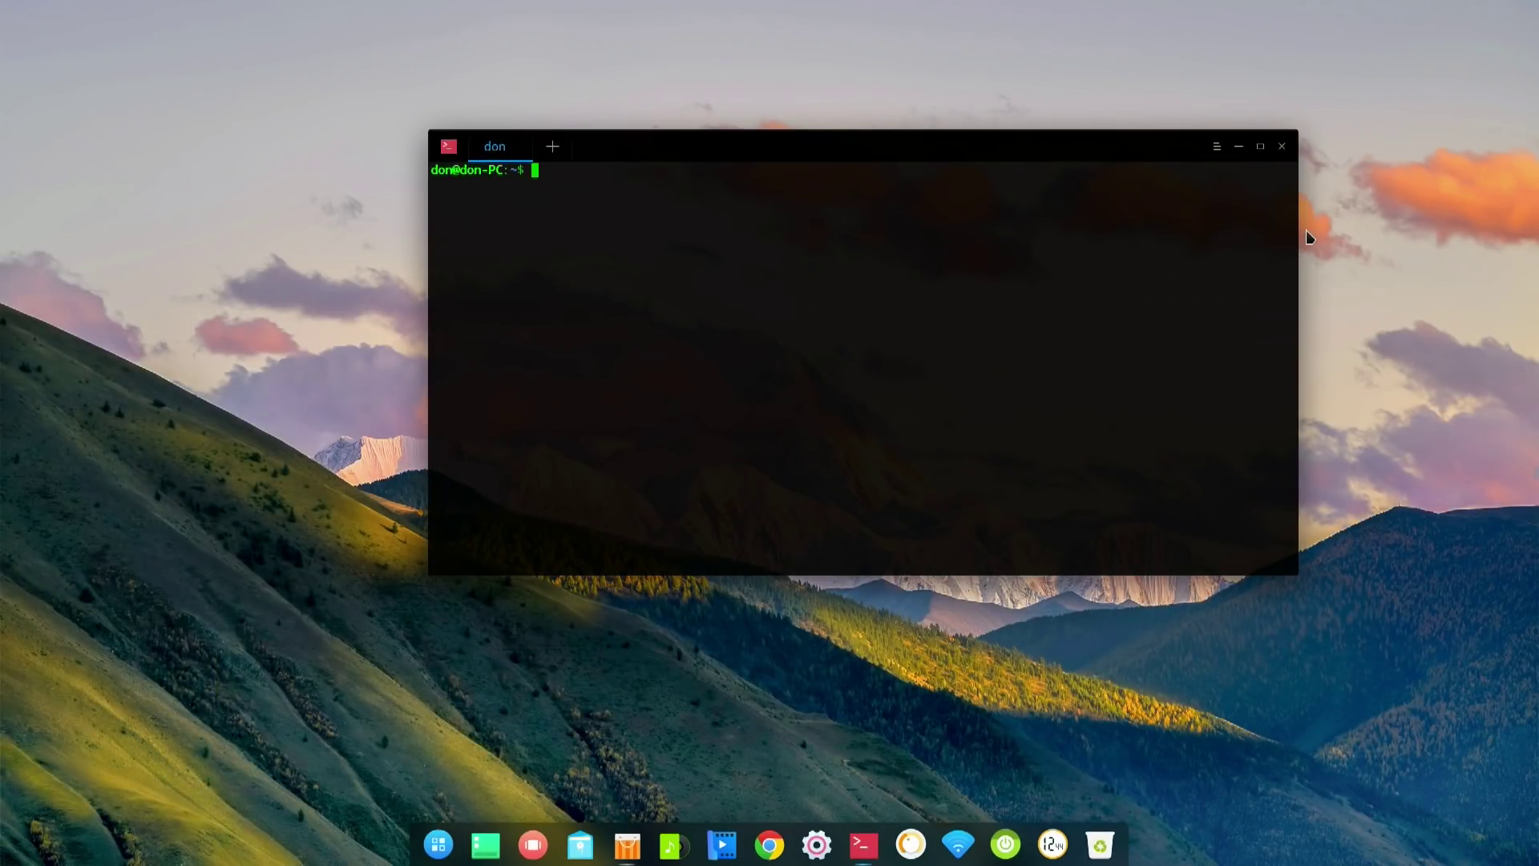
left_click(1216, 147)
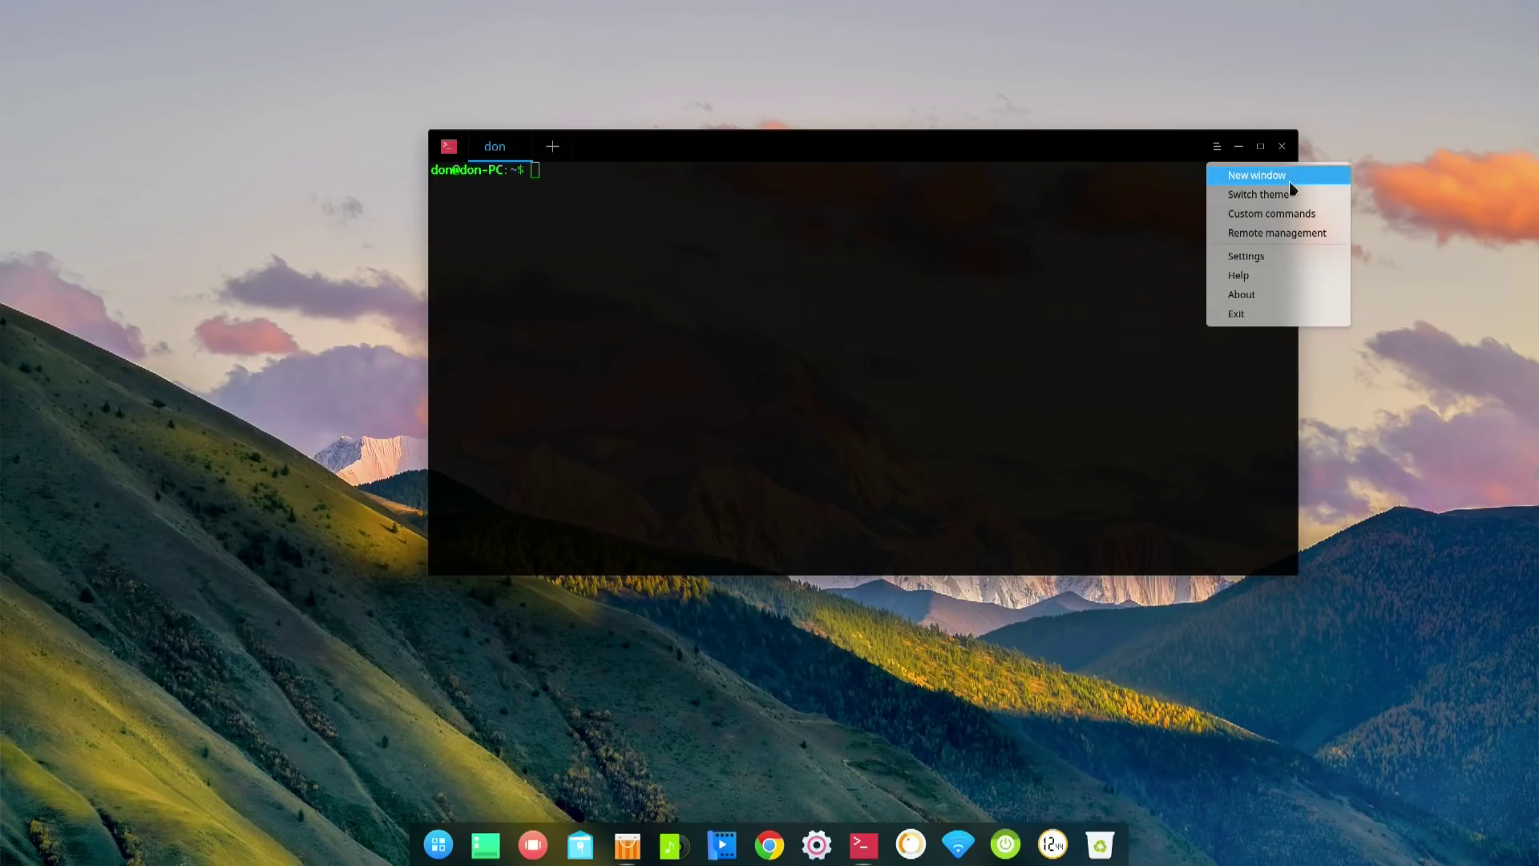
left_click(1123, 320)
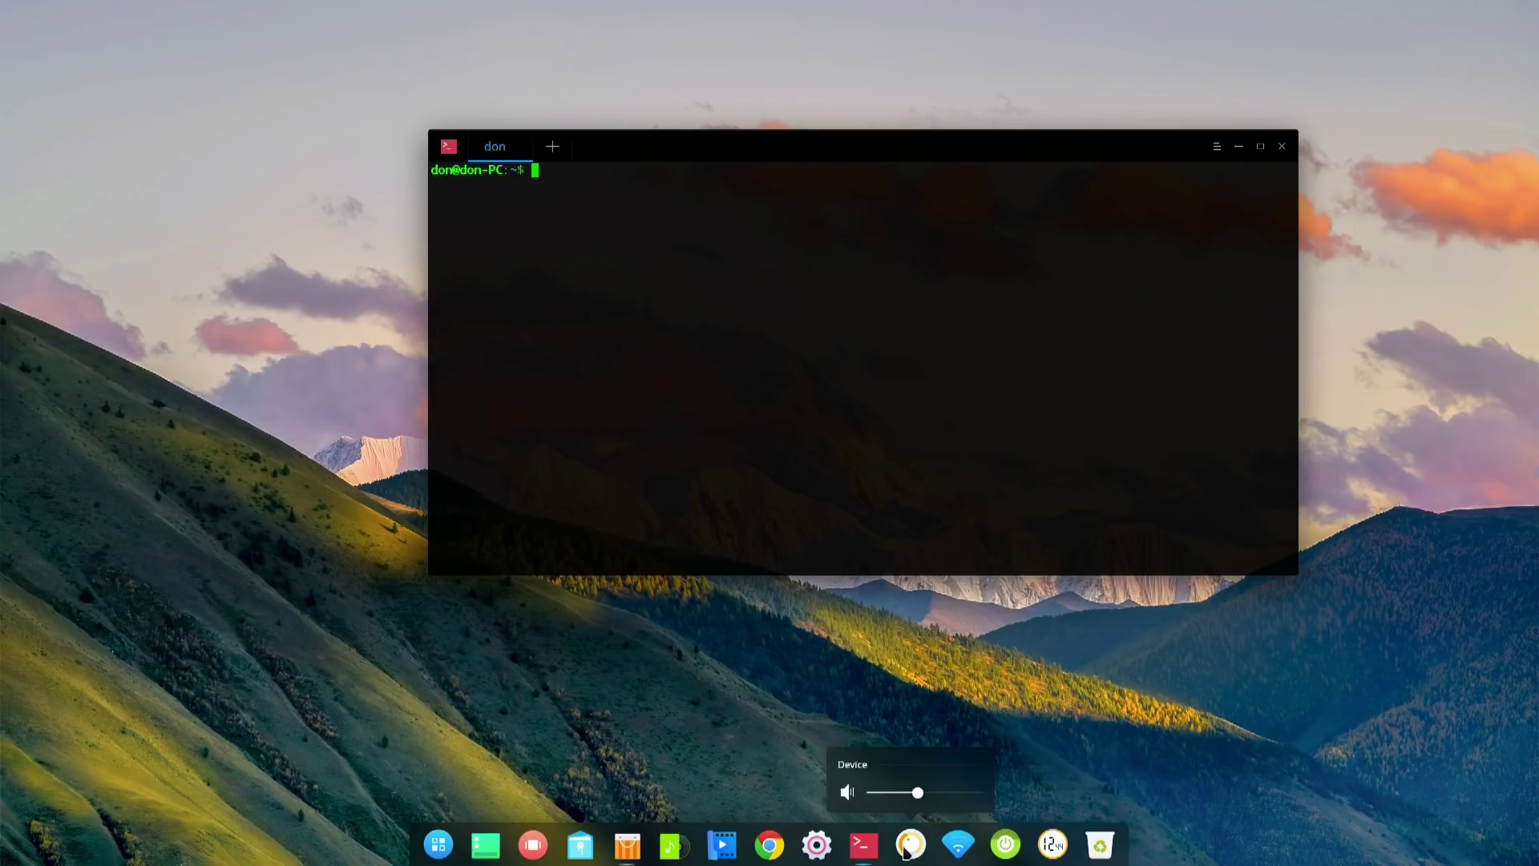
- Open Deepin System Monitor, select its own process row, and reopen the launcher
key("super")
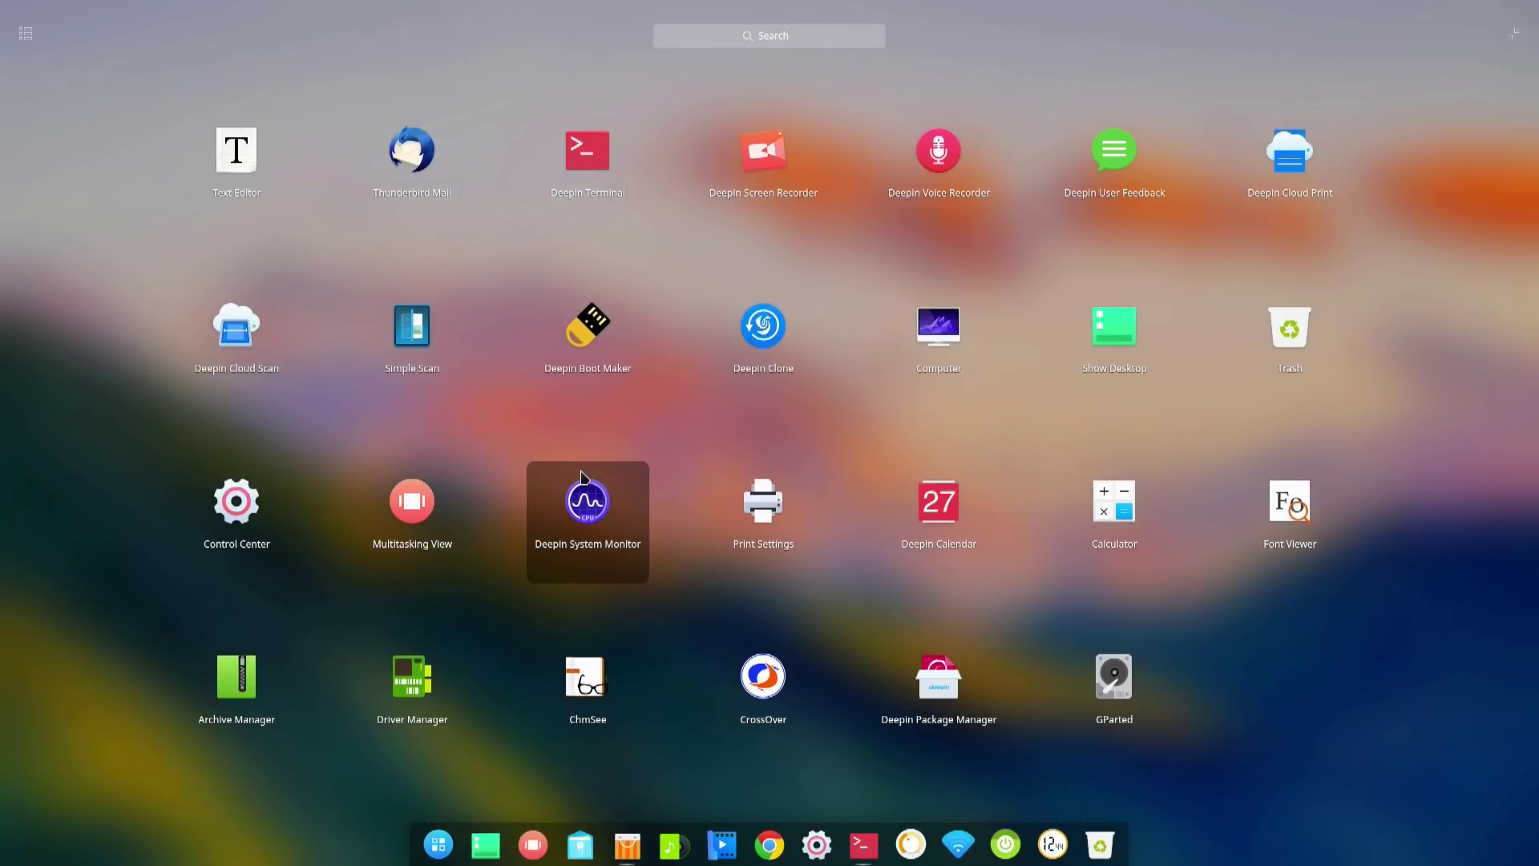
left_click(573, 533)
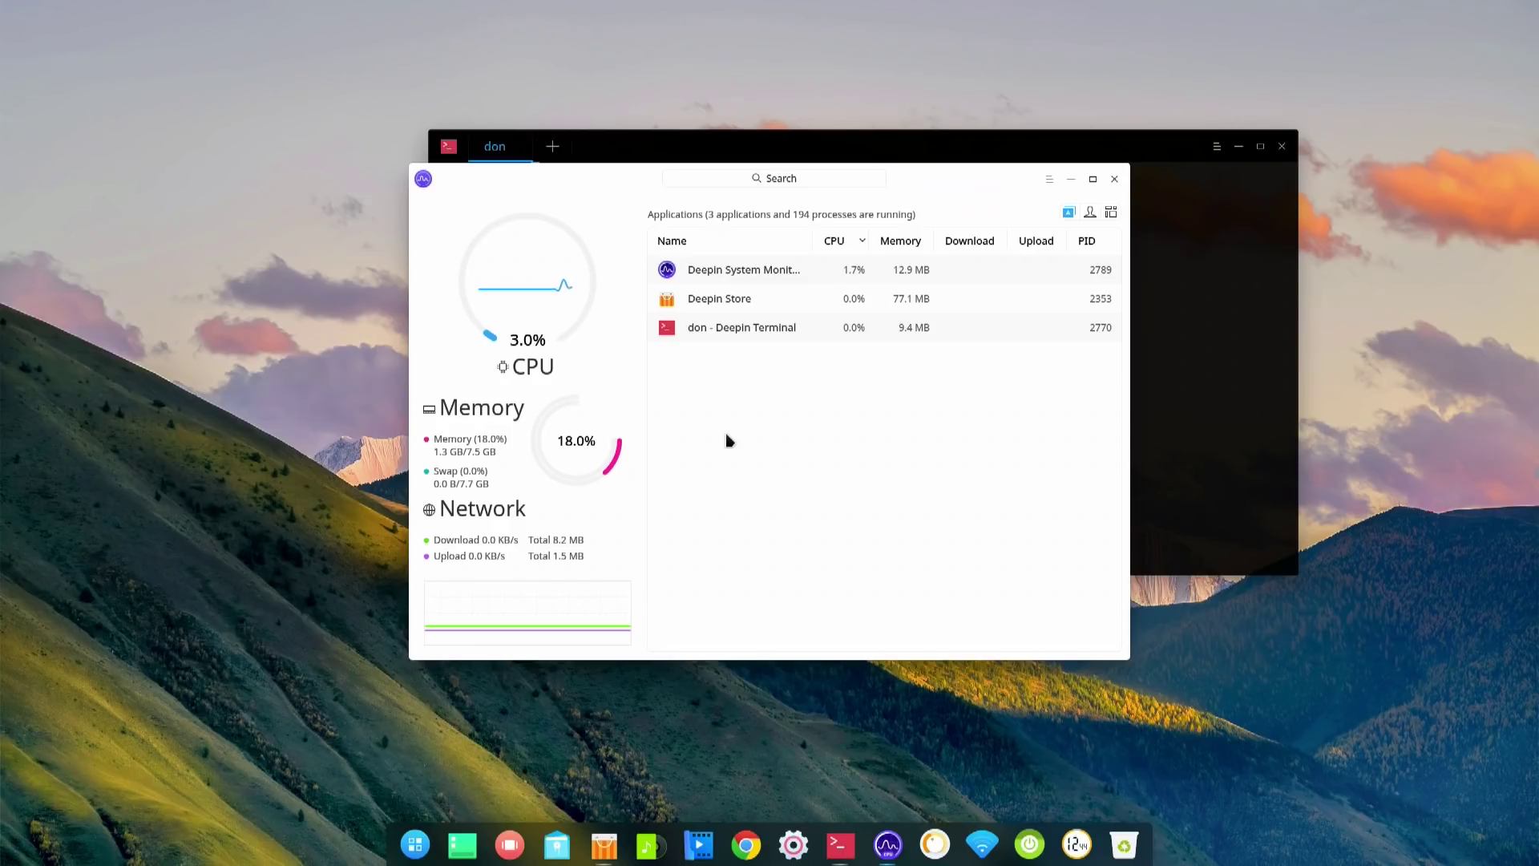
left_click(953, 272)
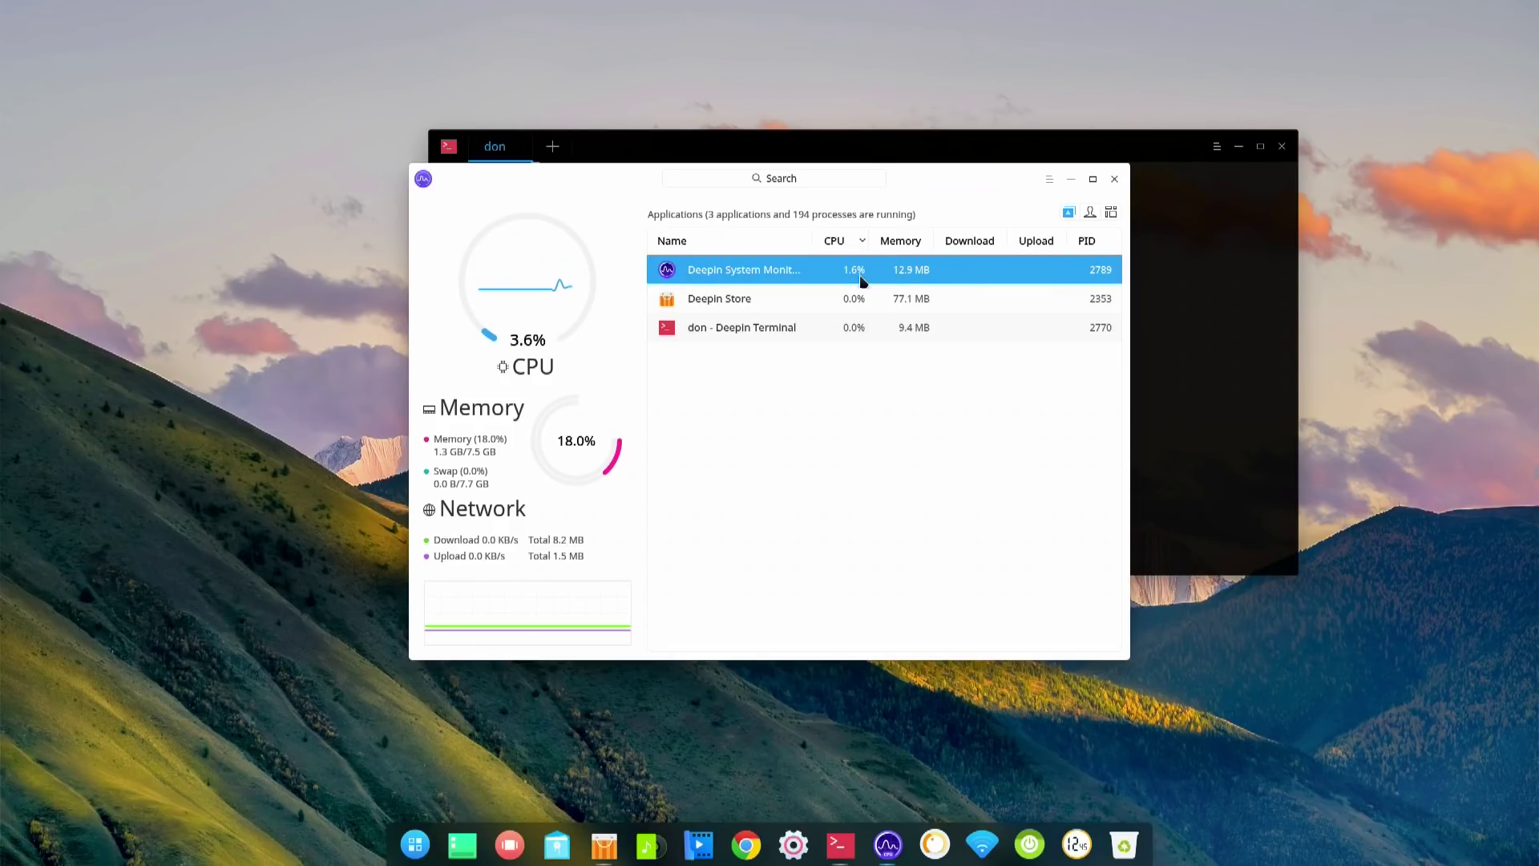
key("super")
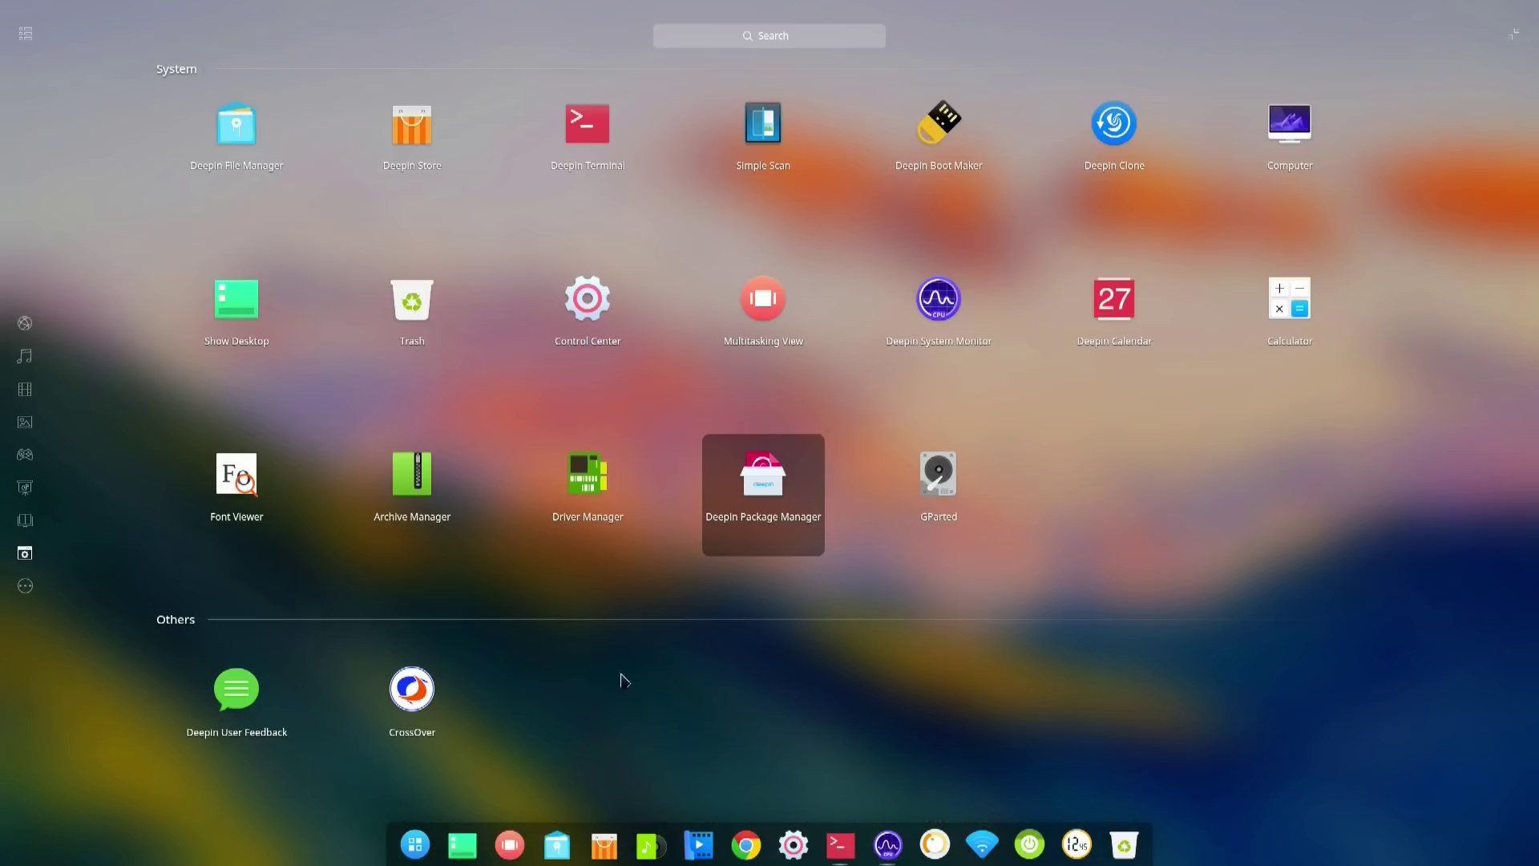
- Launch CrossOver, start Install Windows Software, and move System Monitor to the lower right
left_click(415, 728)
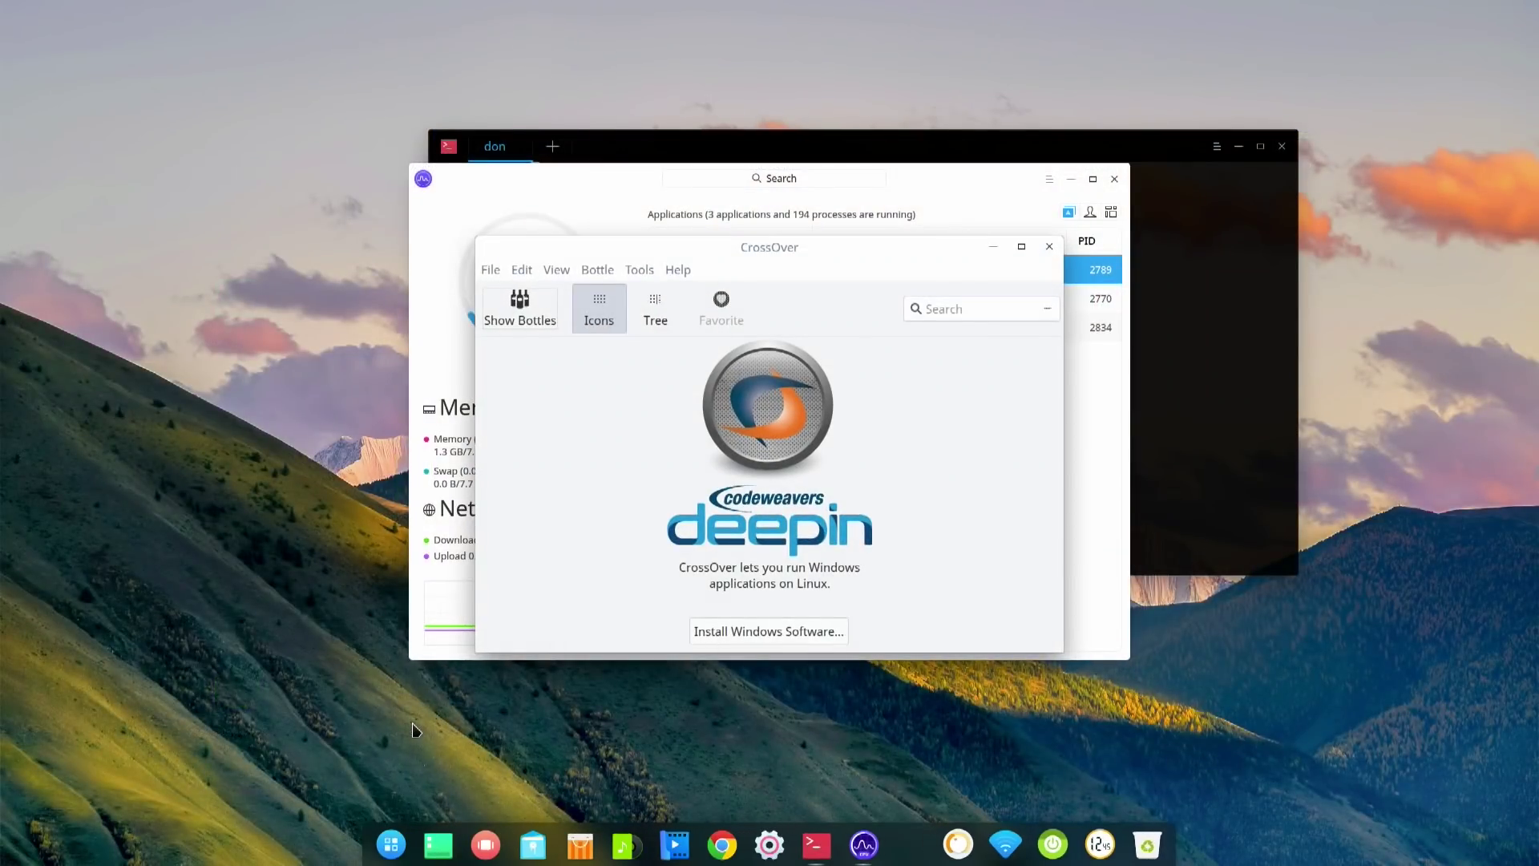
left_click_drag(778, 257, 407, 86)
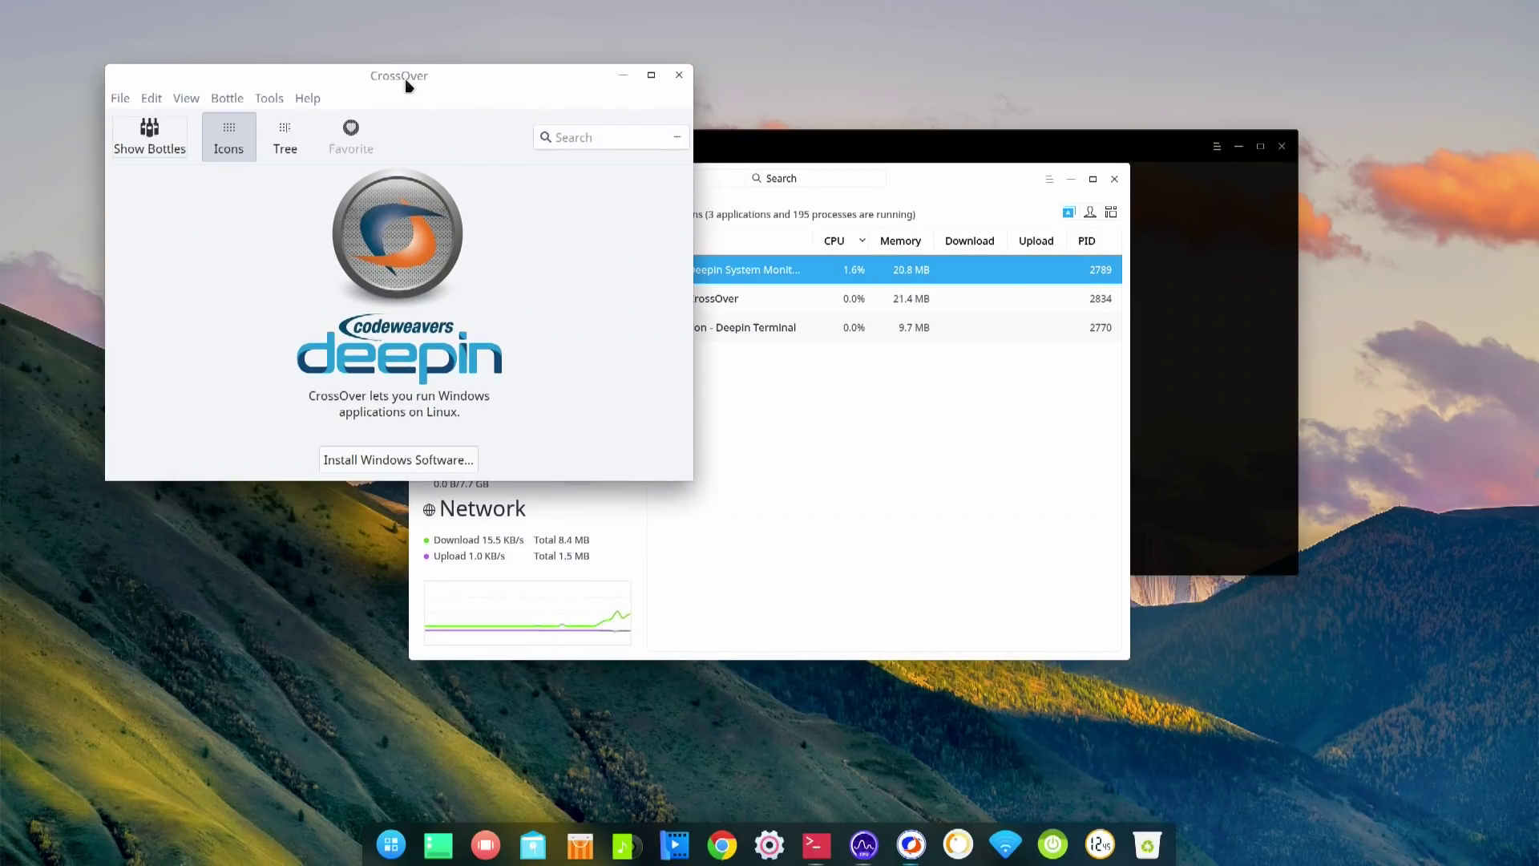
left_click(409, 461)
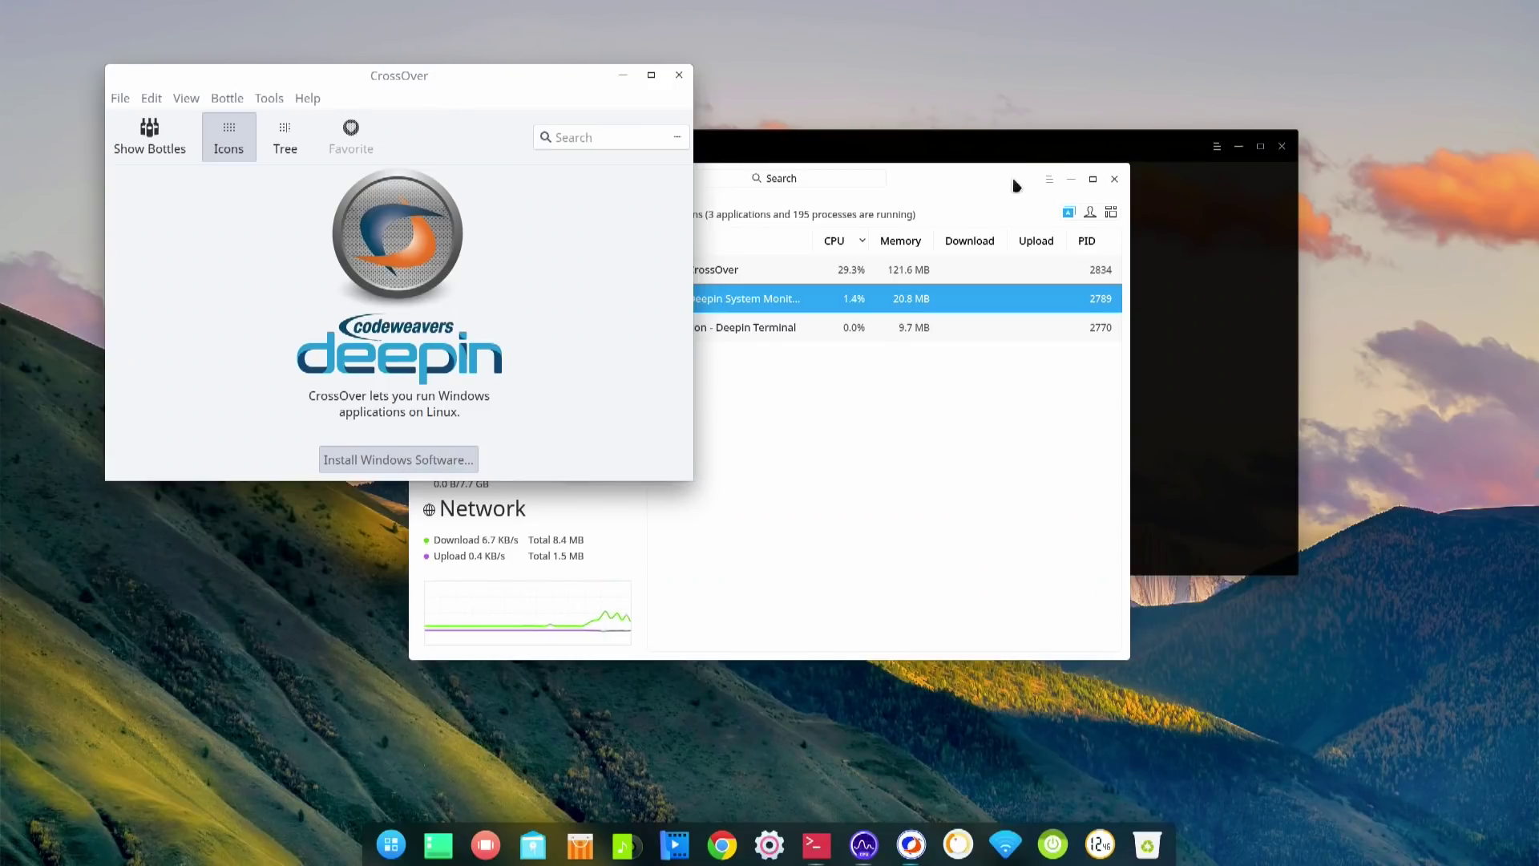
left_click_drag(970, 181, 1363, 263)
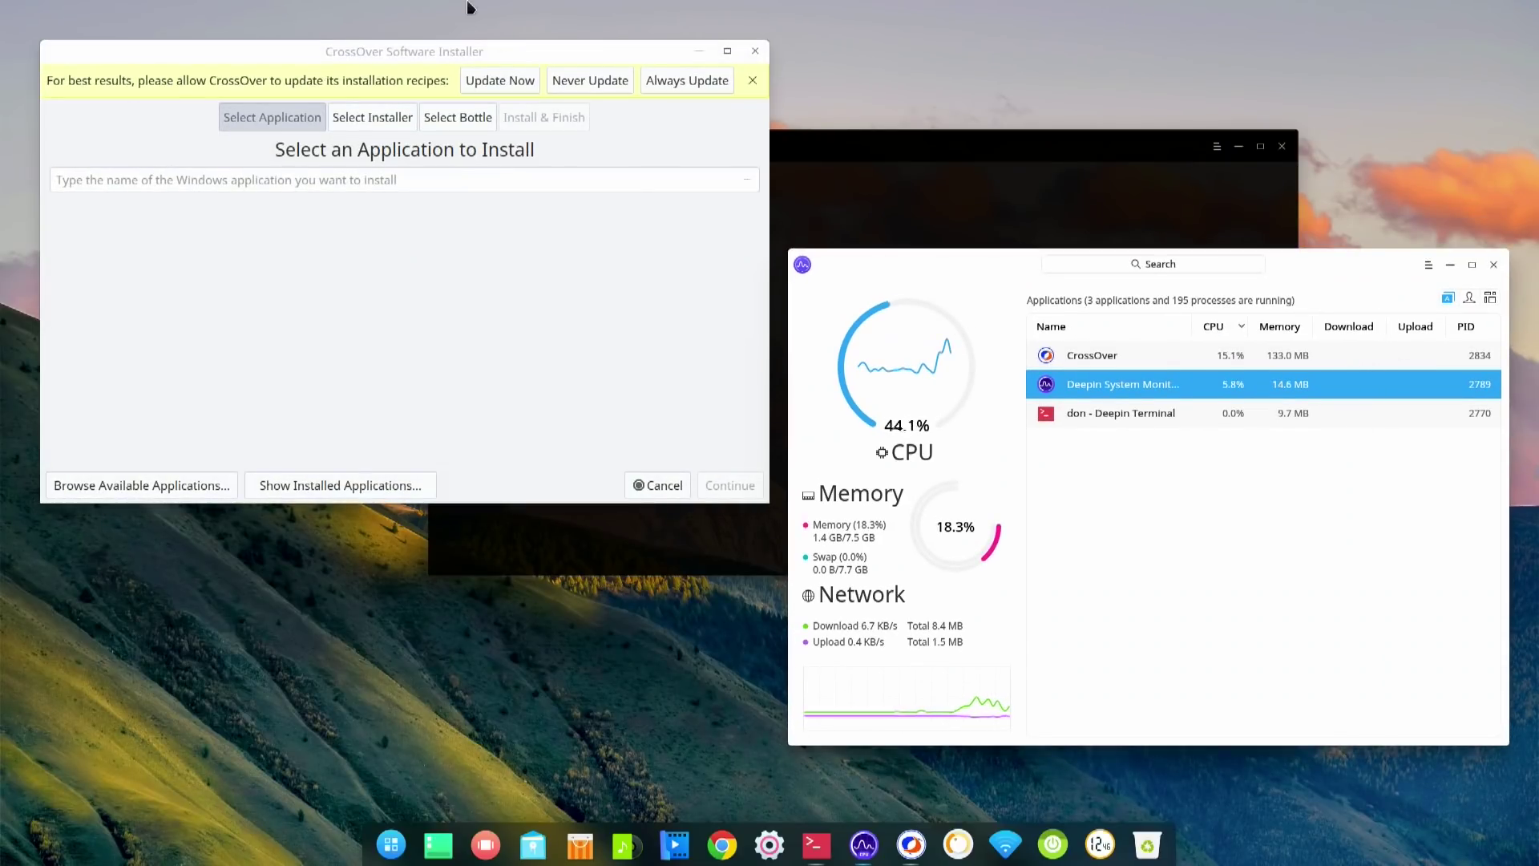
- Let CrossOver update its installation recipes and move the terminal window out of the way
left_click(494, 84)
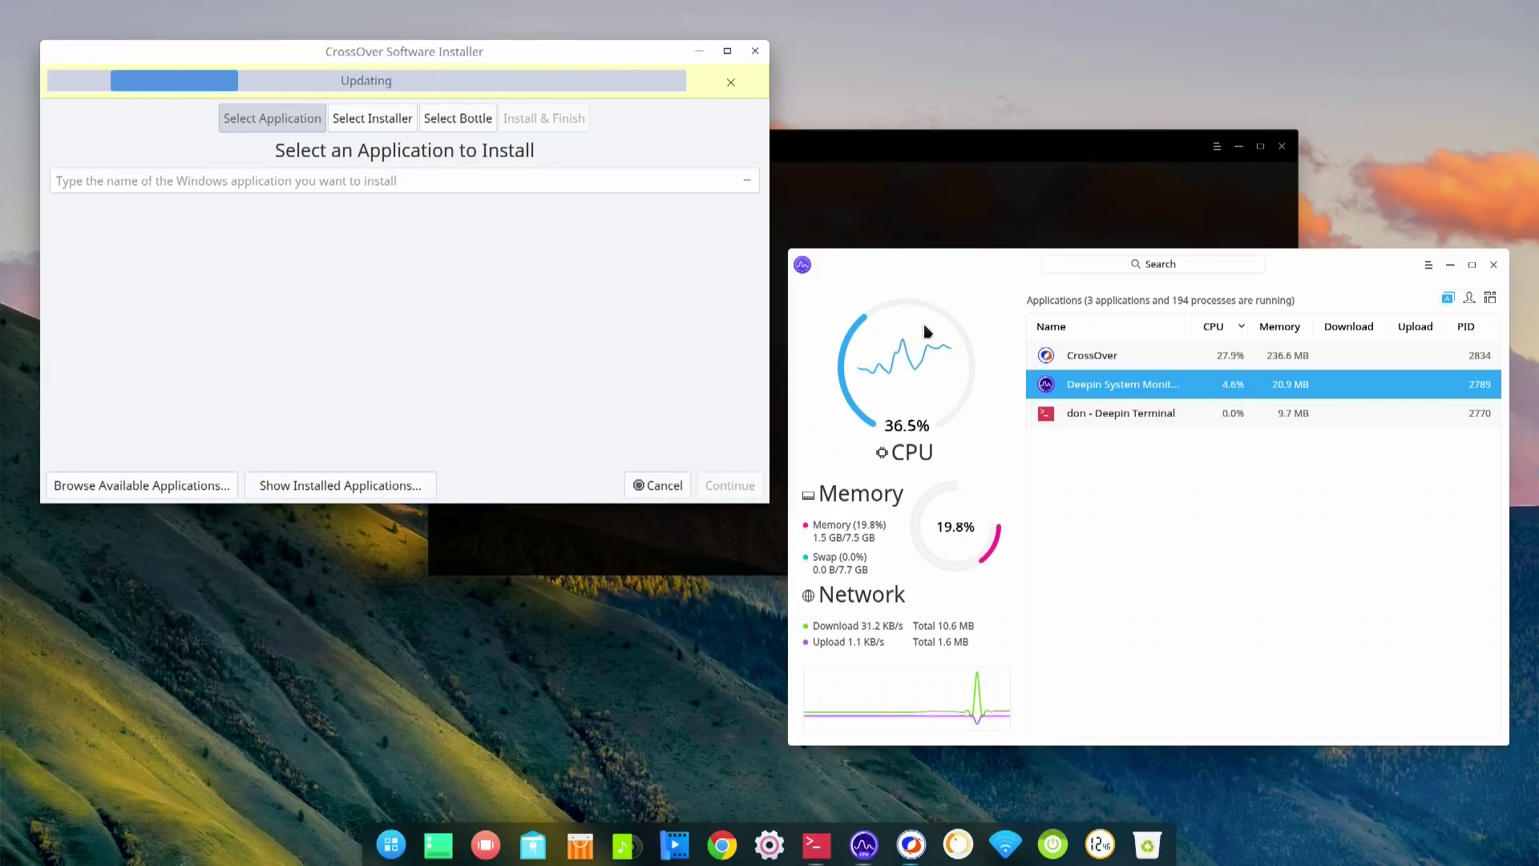
left_click(1014, 146)
left_click_drag(1014, 147, 1112, 98)
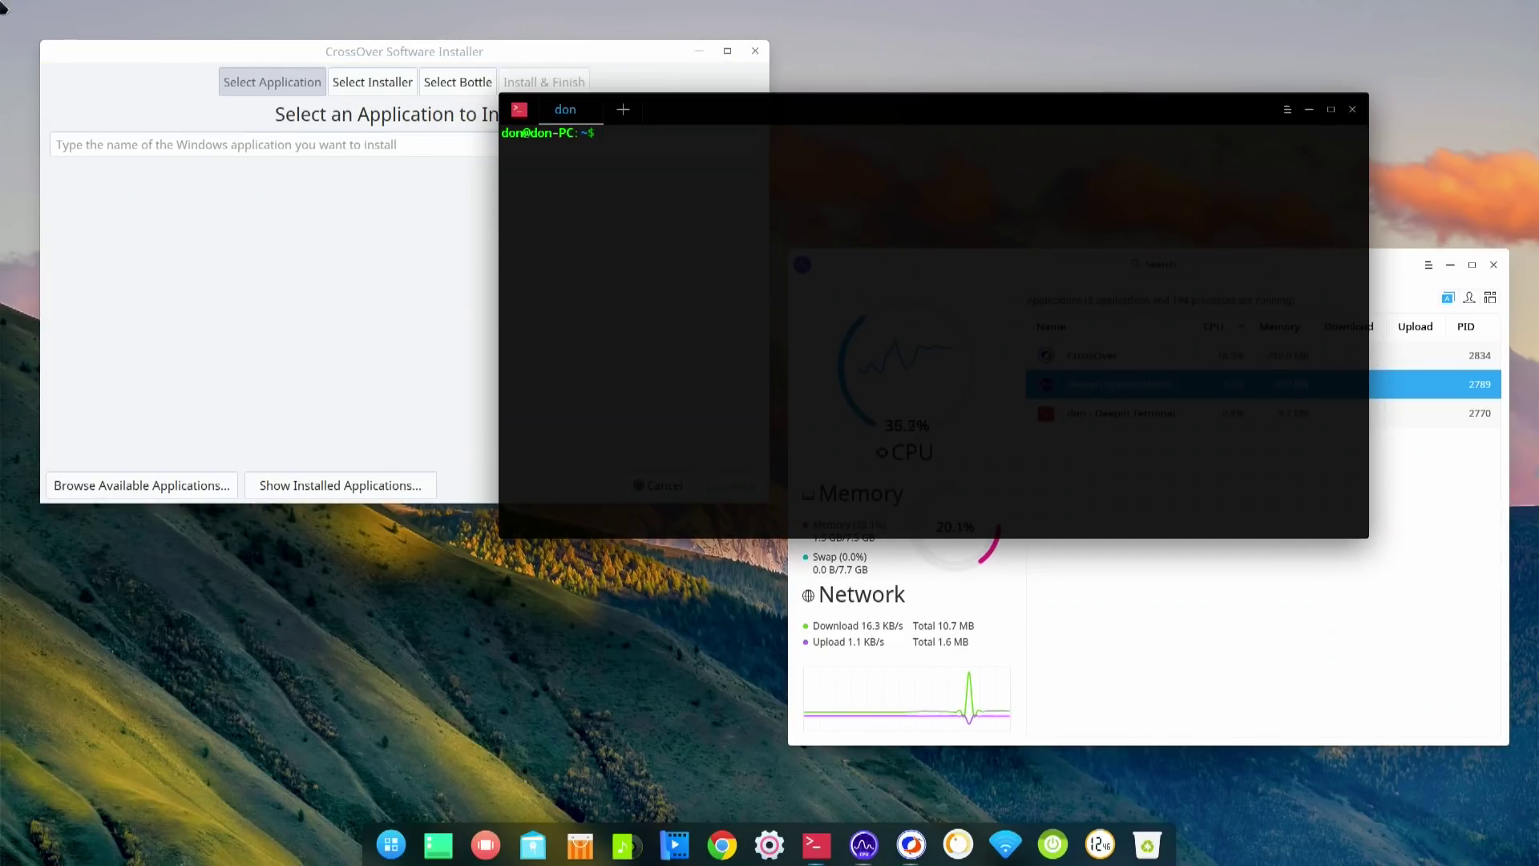
- Search 'notepad++' in the Software Installer, pick Notepad++ and continue to the install page
left_click(223, 54)
left_click(393, 147)
type("notepad++")
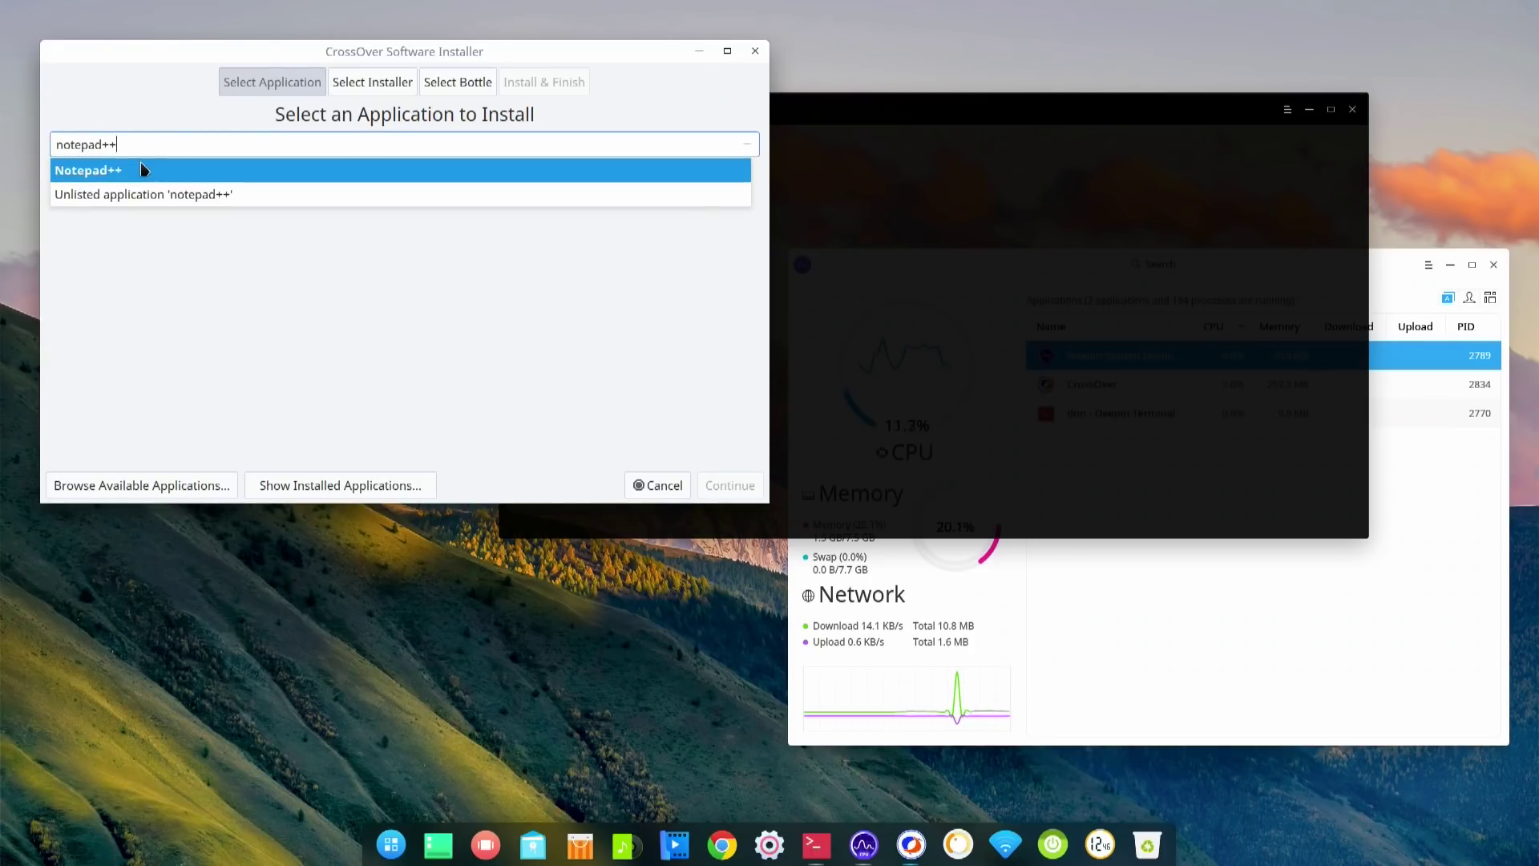
left_click(134, 169)
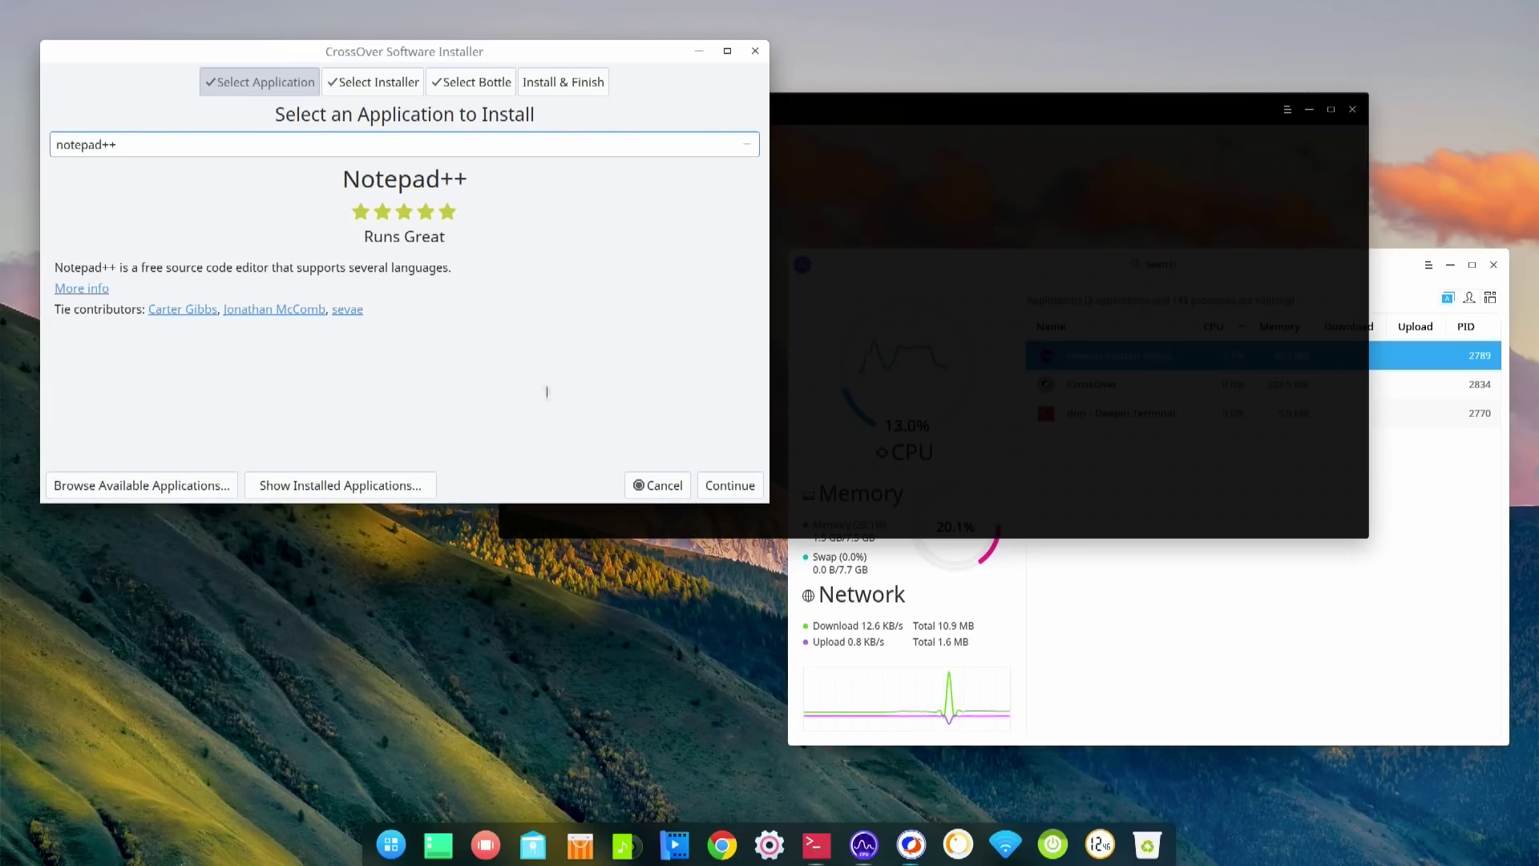
left_click(729, 487)
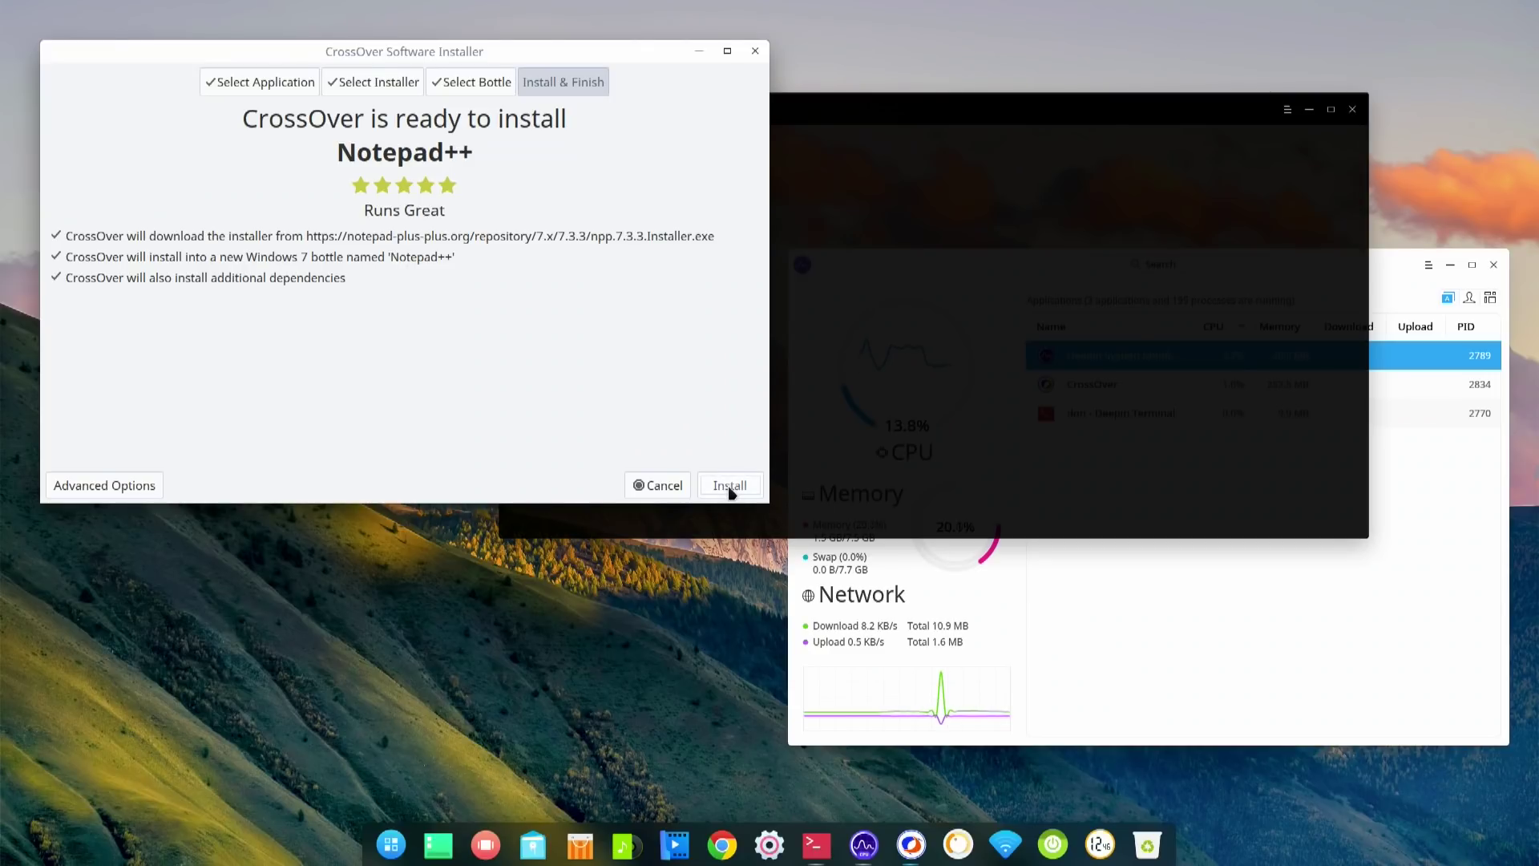
- Start the Notepad++ installation and move the terminal aside to reveal installer progress
left_click(729, 487)
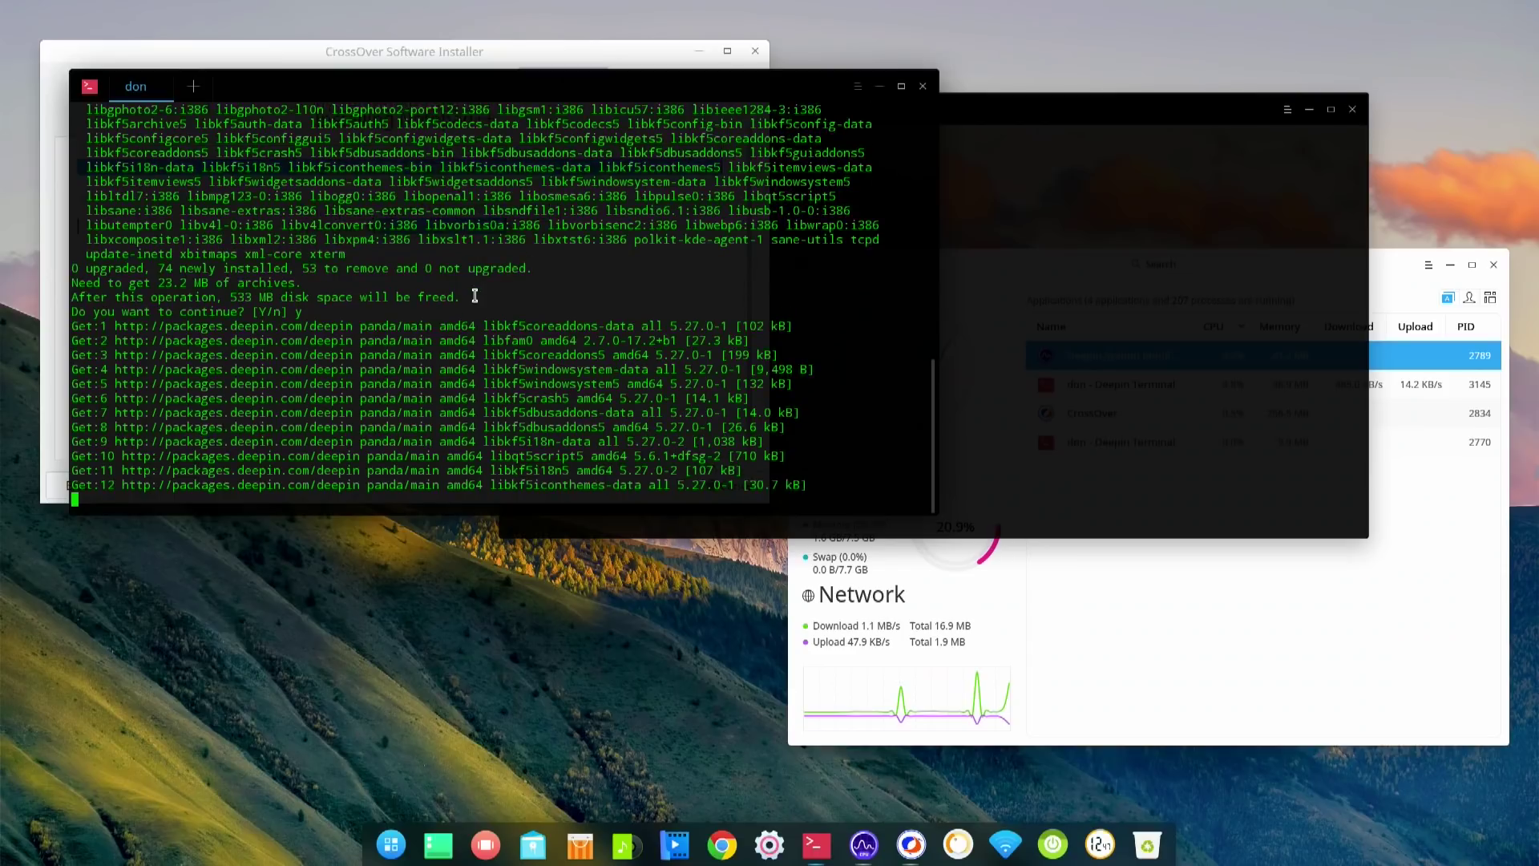
left_click_drag(444, 86, 493, 259)
left_click(415, 50)
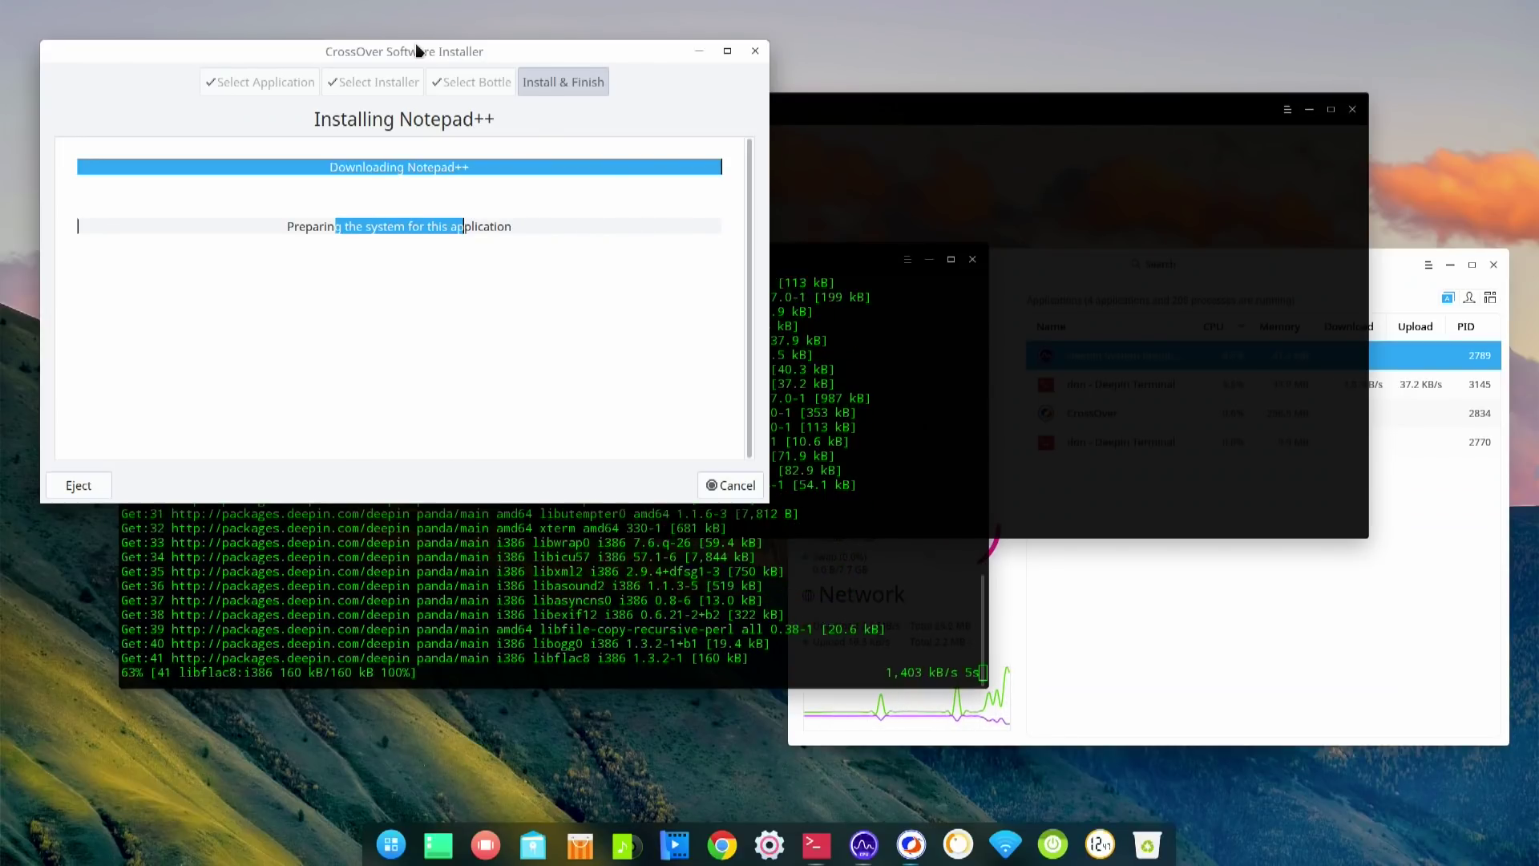
- Raise the system monitor, then open Multitasking View with Super+S
left_click(953, 442)
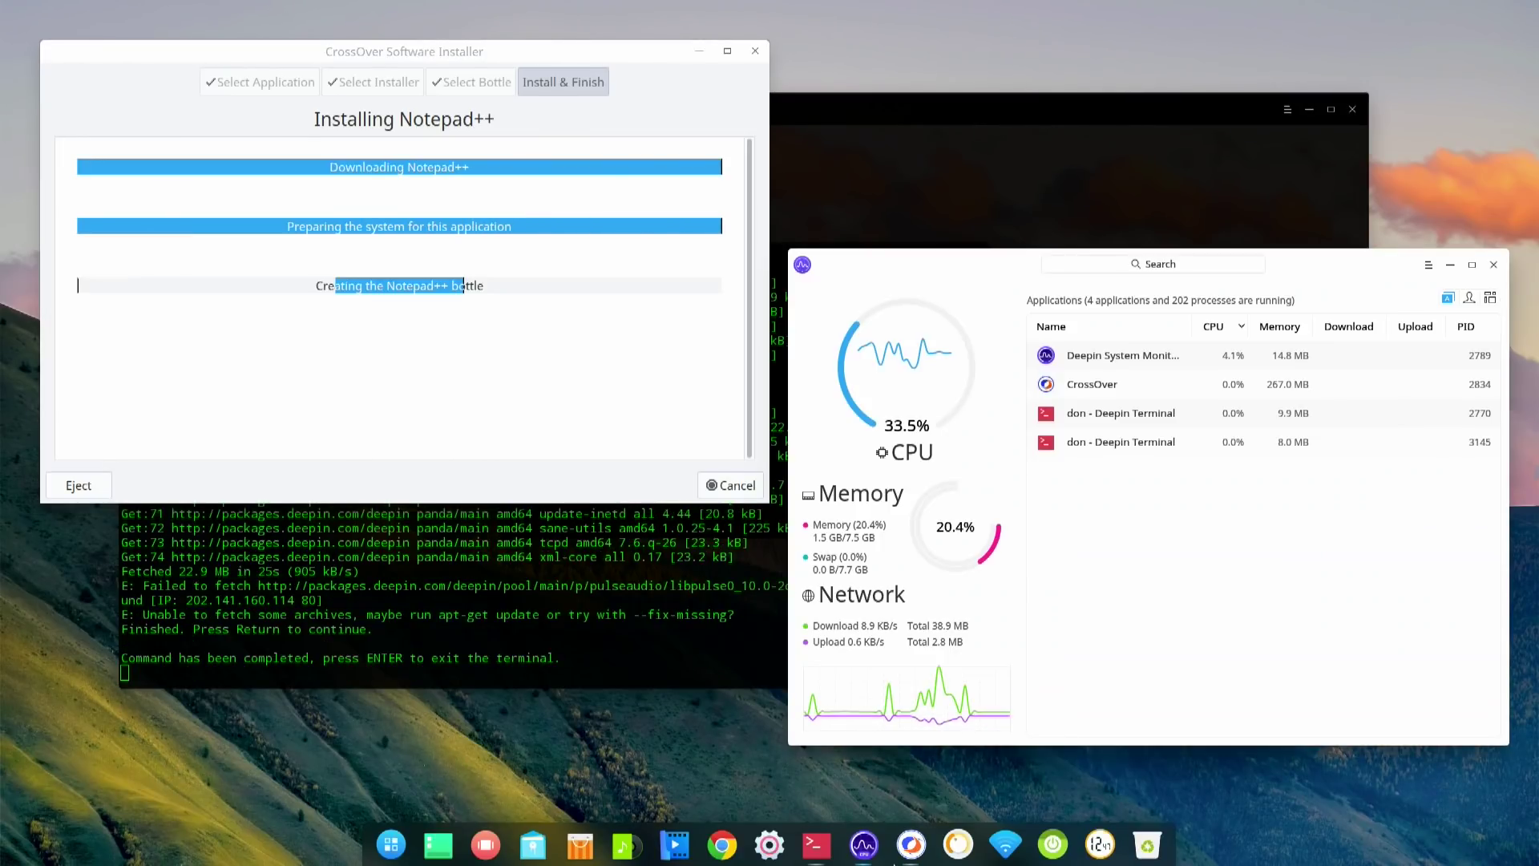
mouse_move(894, 863)
key("super+s")
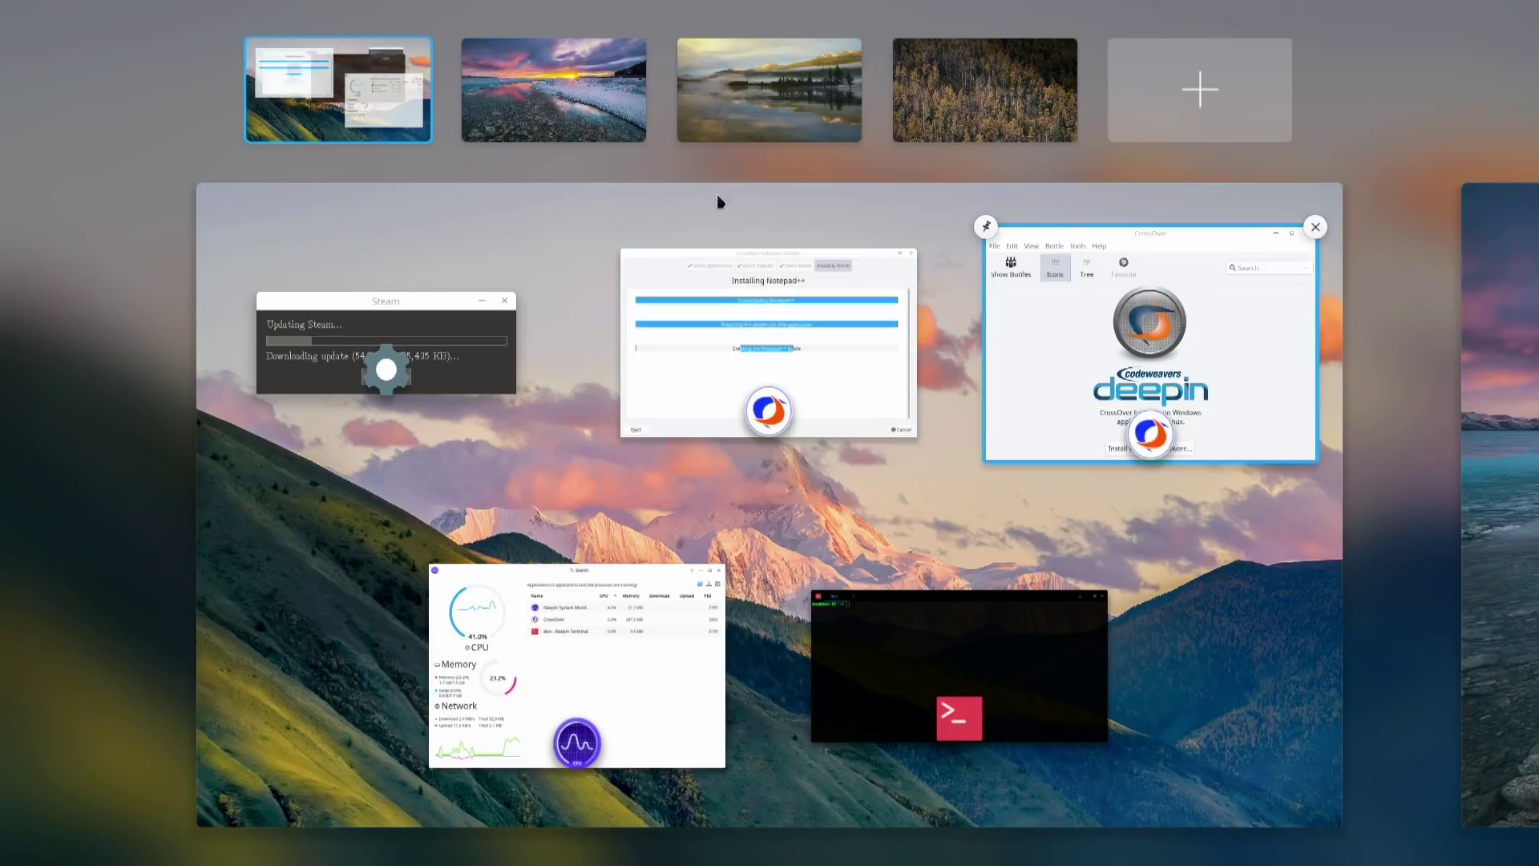
- Visit workspaces 2 and 3, add then remove a workspace, and return to workspace 1
left_click(592, 122)
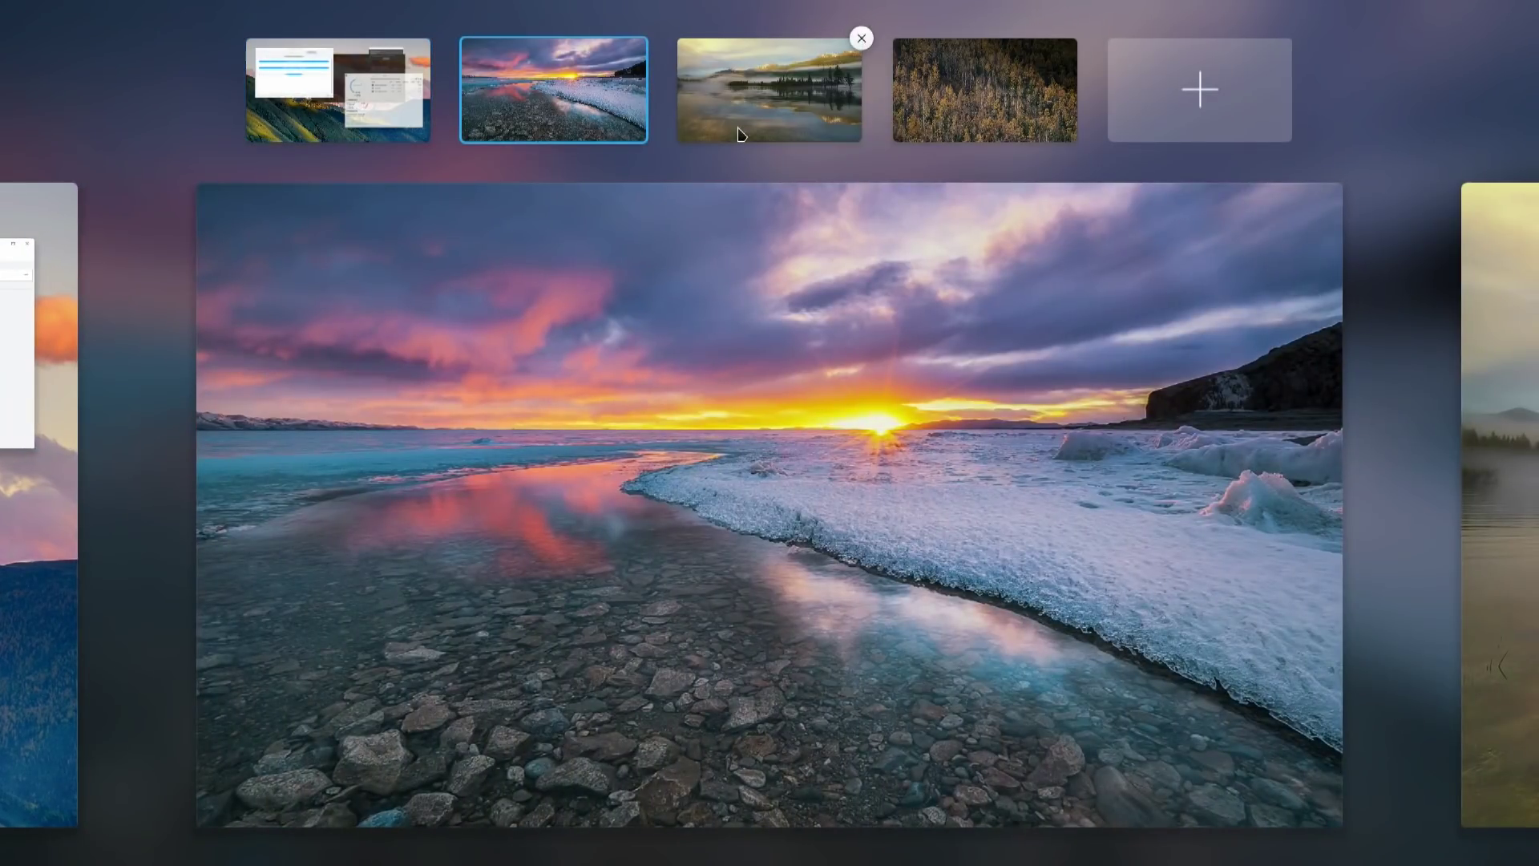
left_click(785, 112)
left_click(1164, 102)
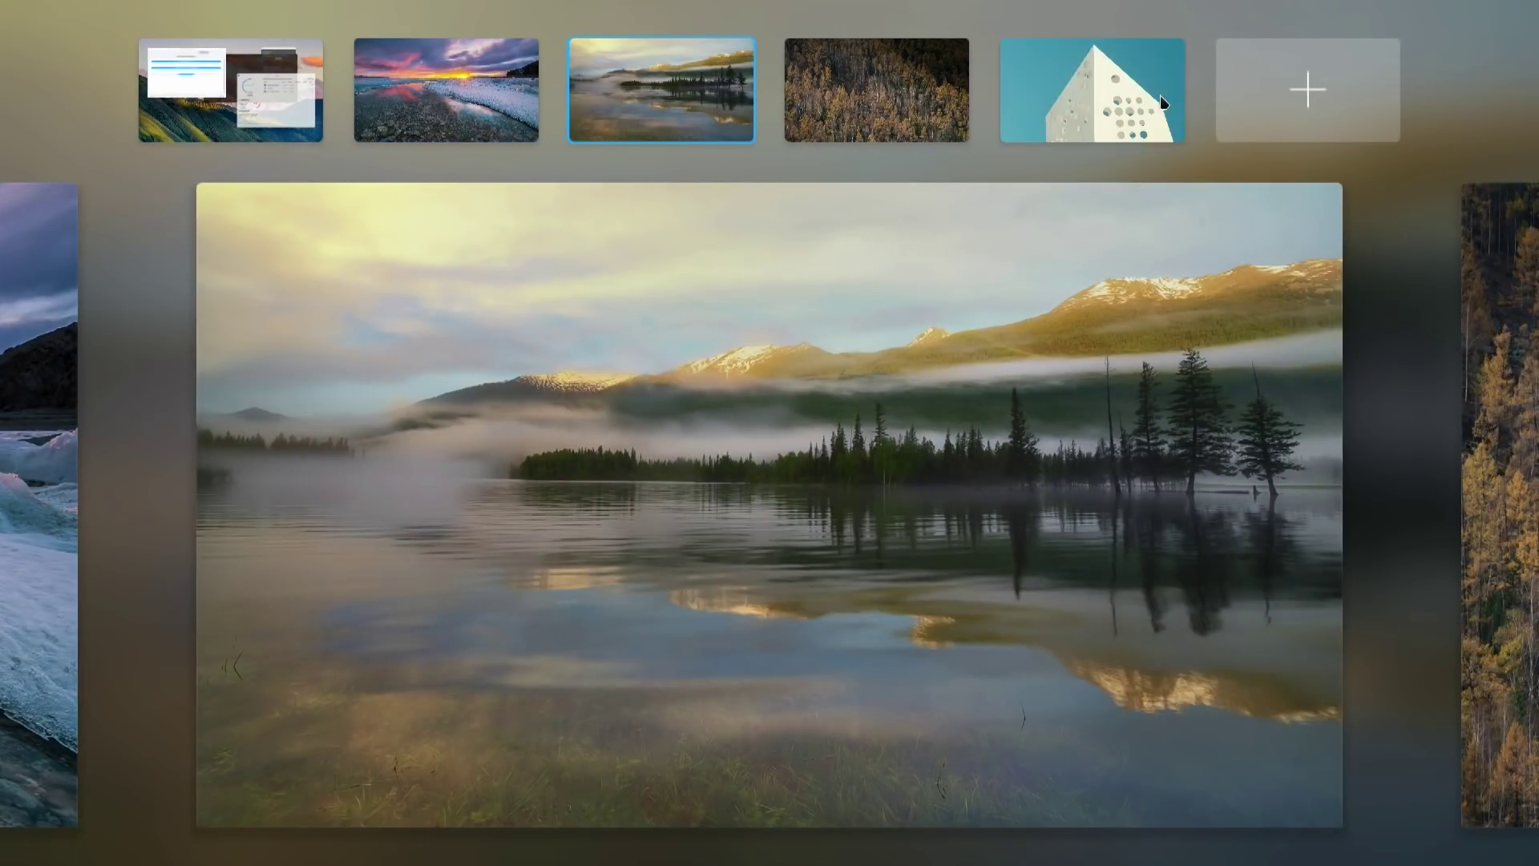
left_click(1184, 40)
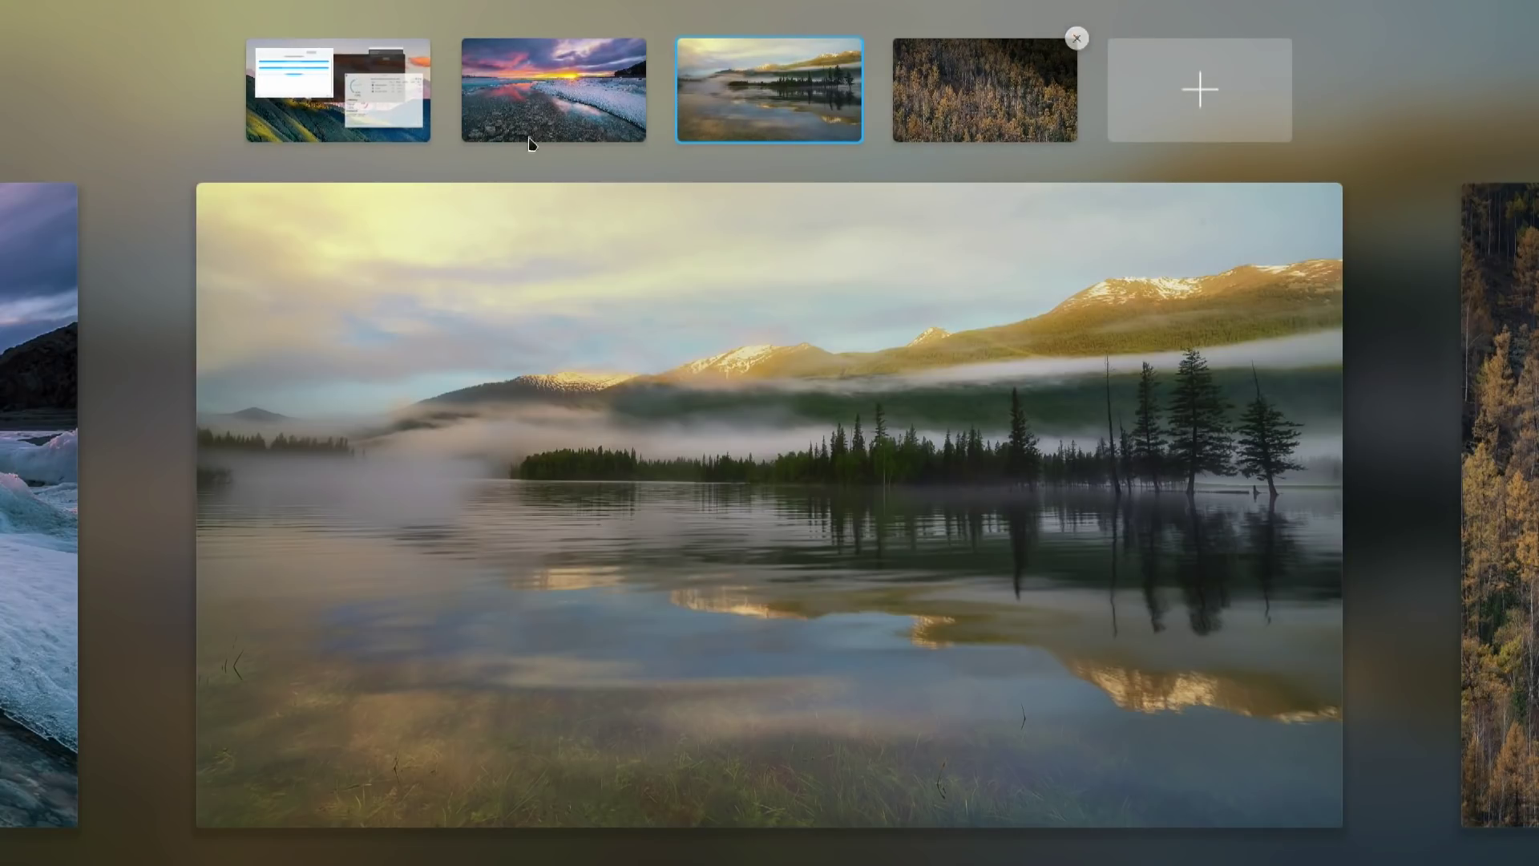
left_click(412, 102)
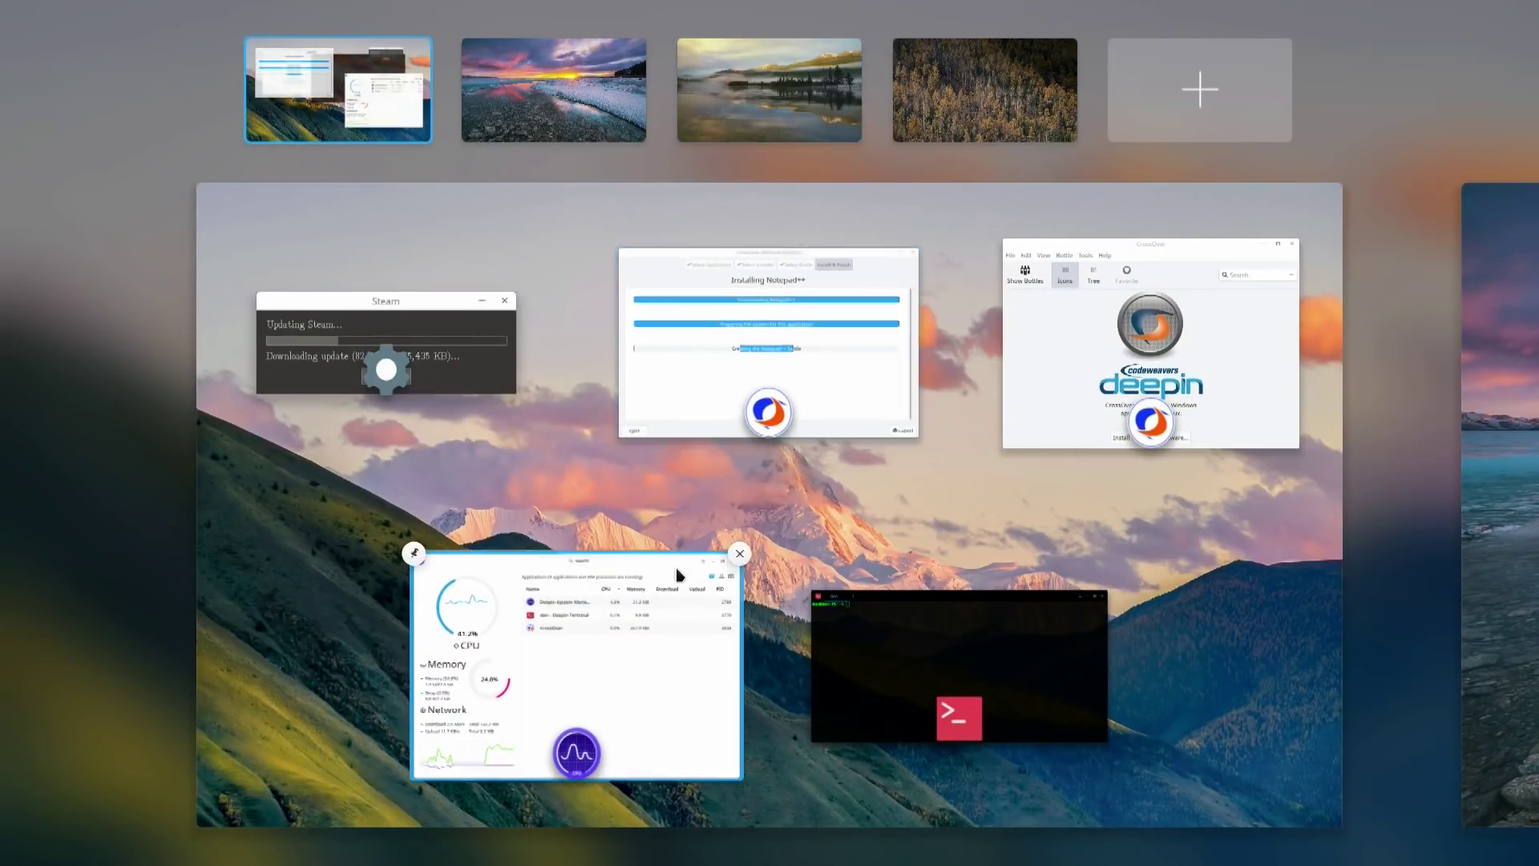
left_click(761, 511)
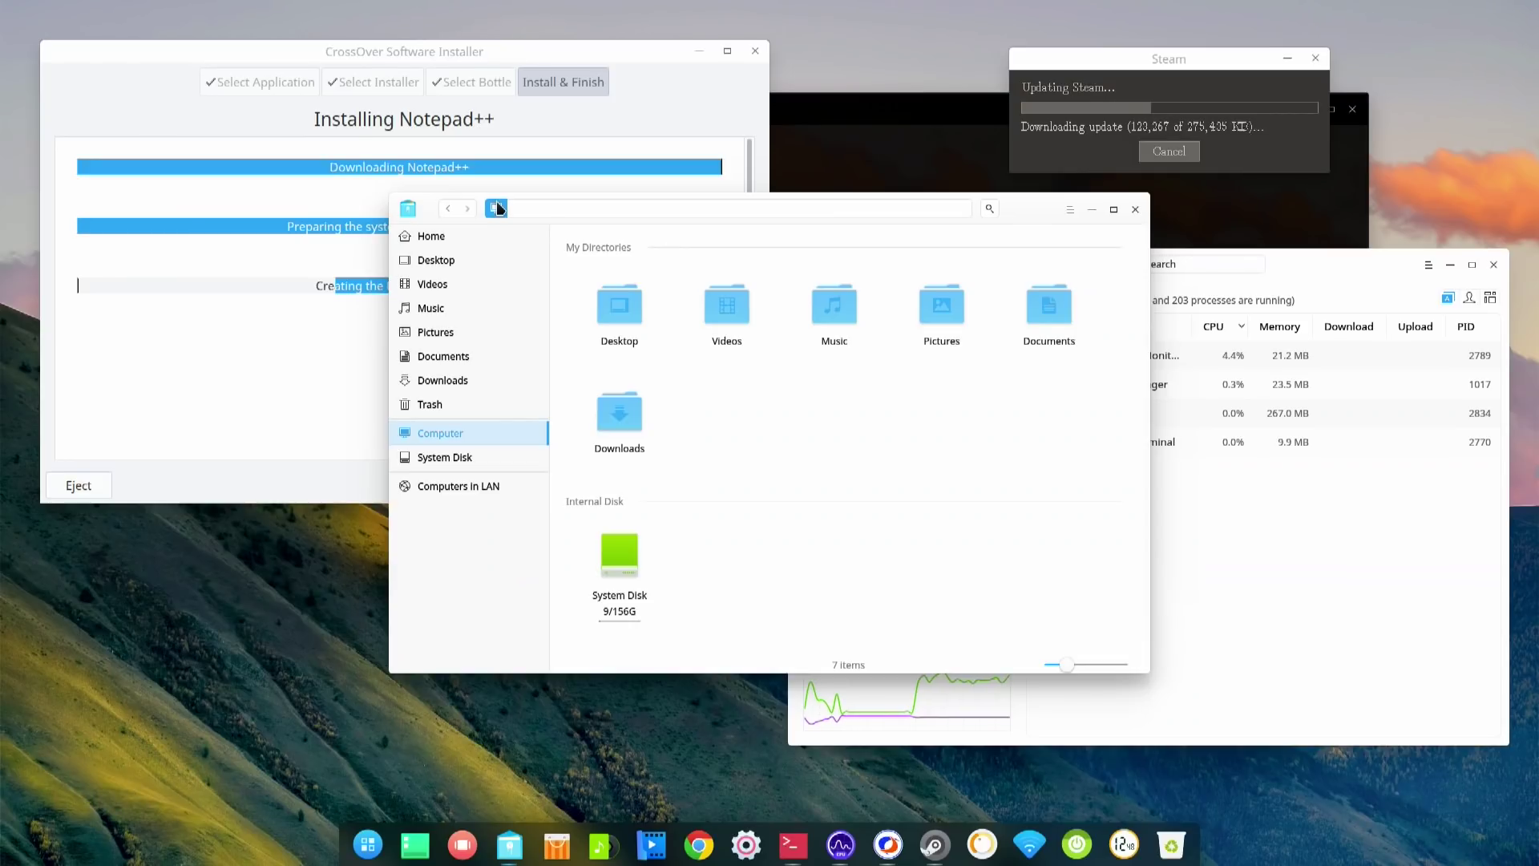
- Browse Computers in LAN and the Home folder, then close the file manager
left_click(492, 497)
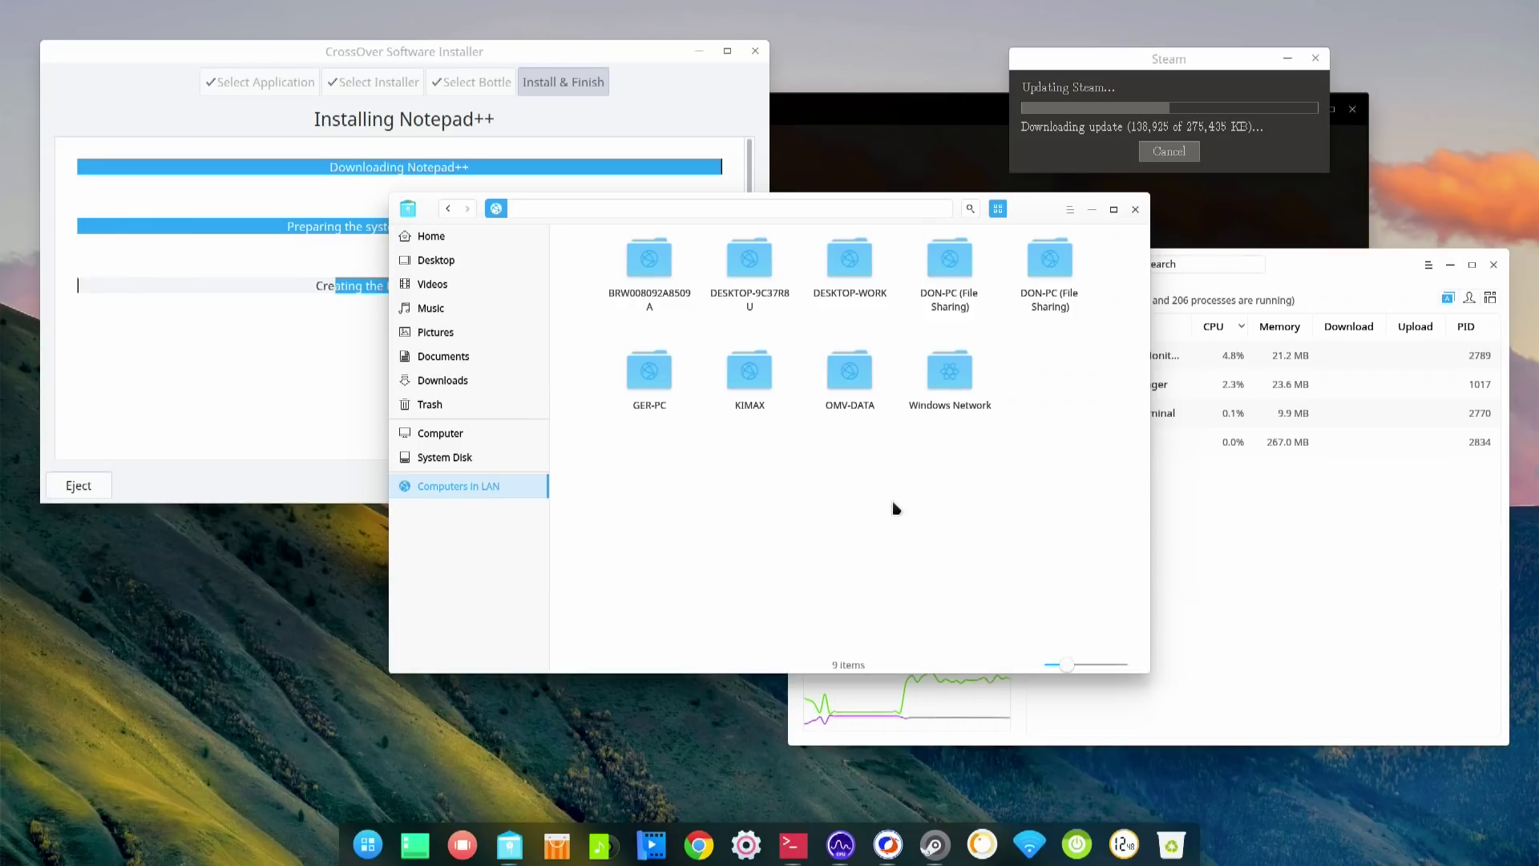
left_click(453, 240)
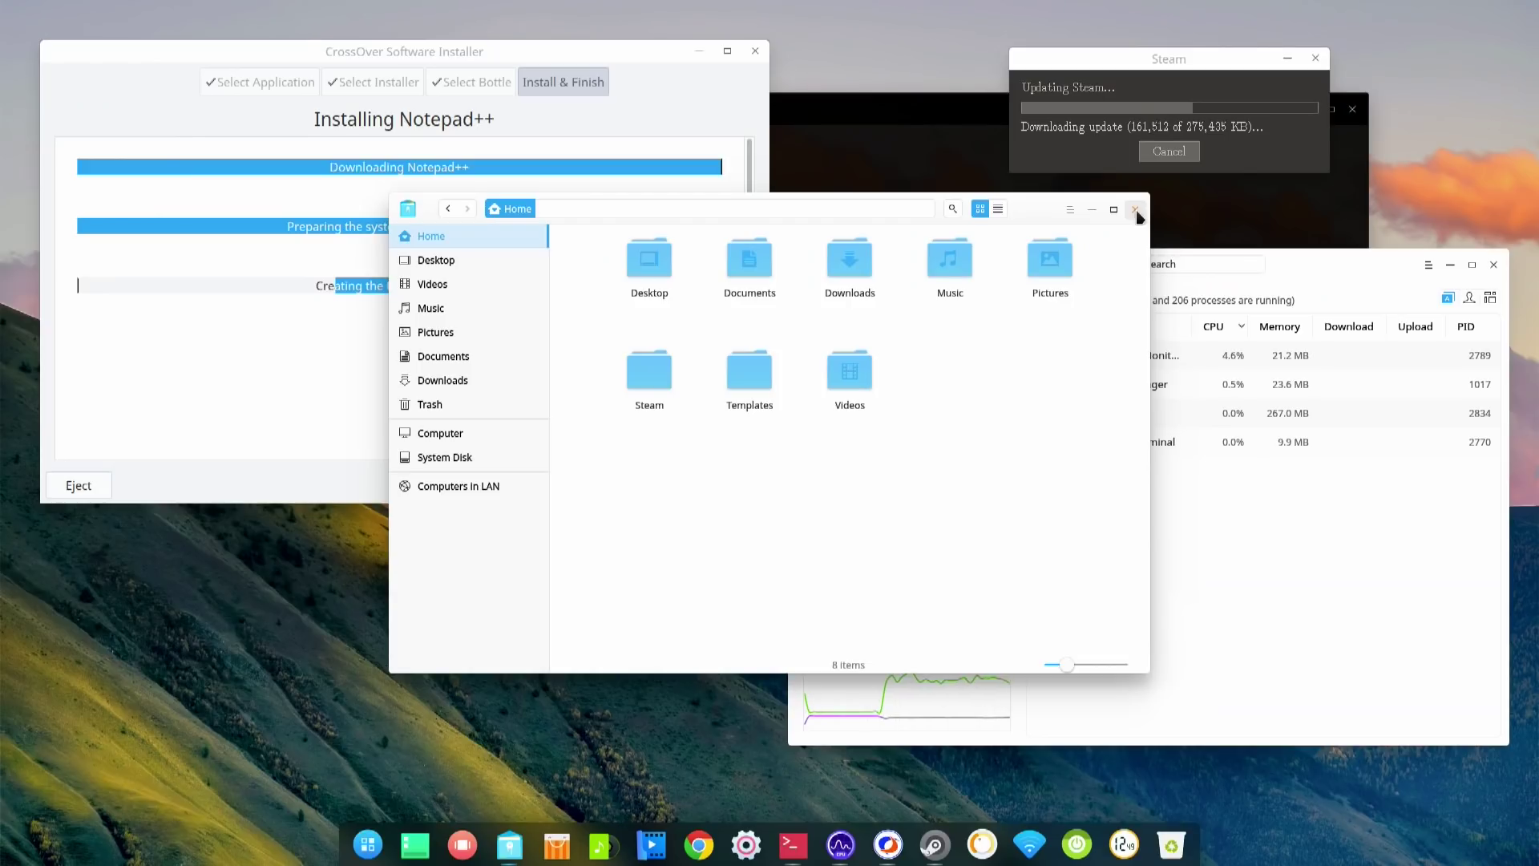
left_click(1136, 210)
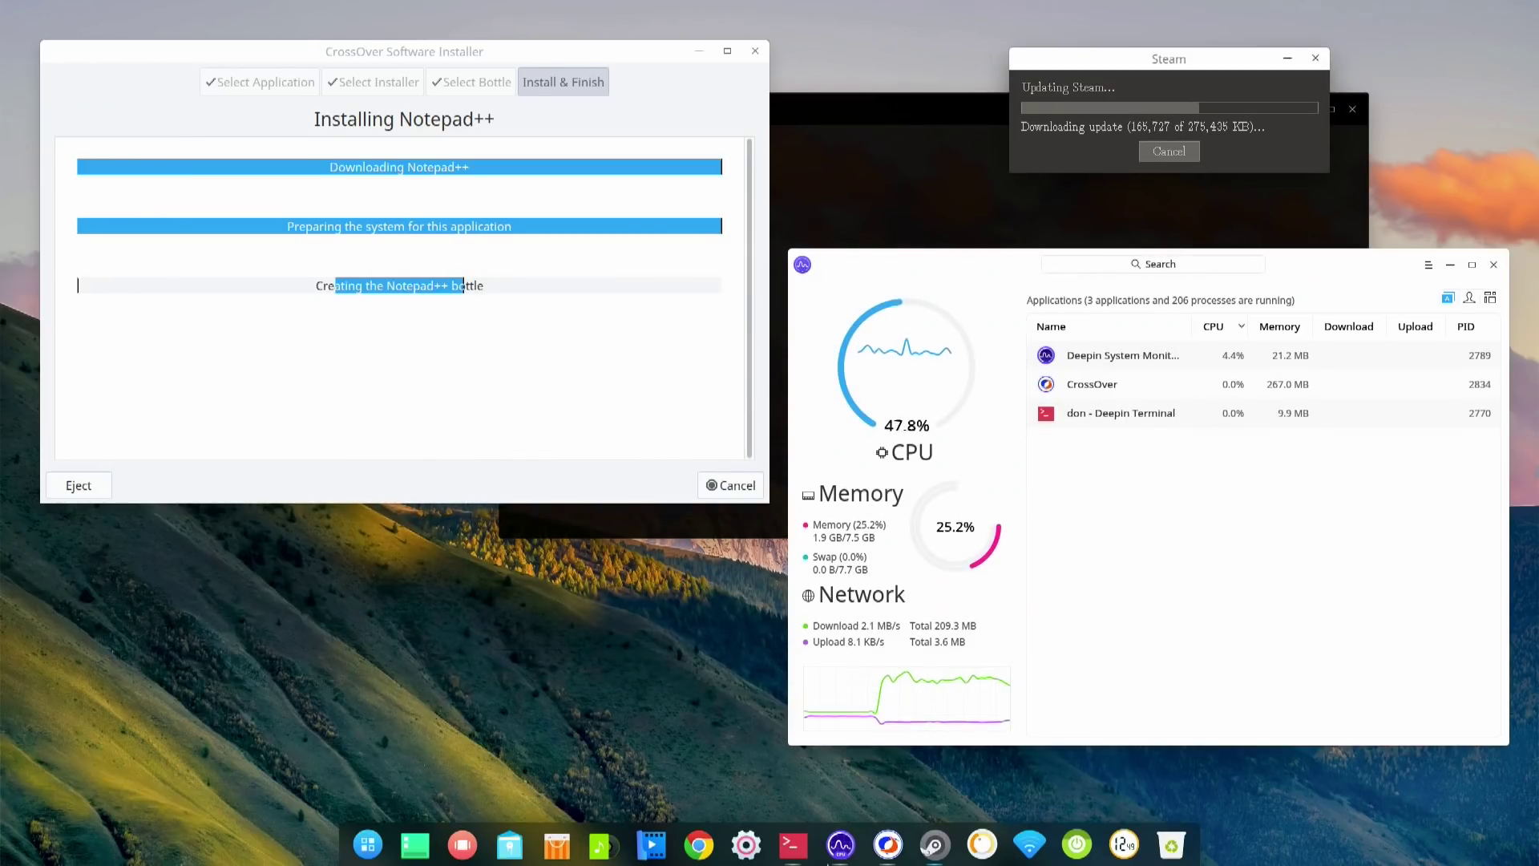
- Open the launcher, view the Office category, then dismiss it back to the desktop
left_click(368, 844)
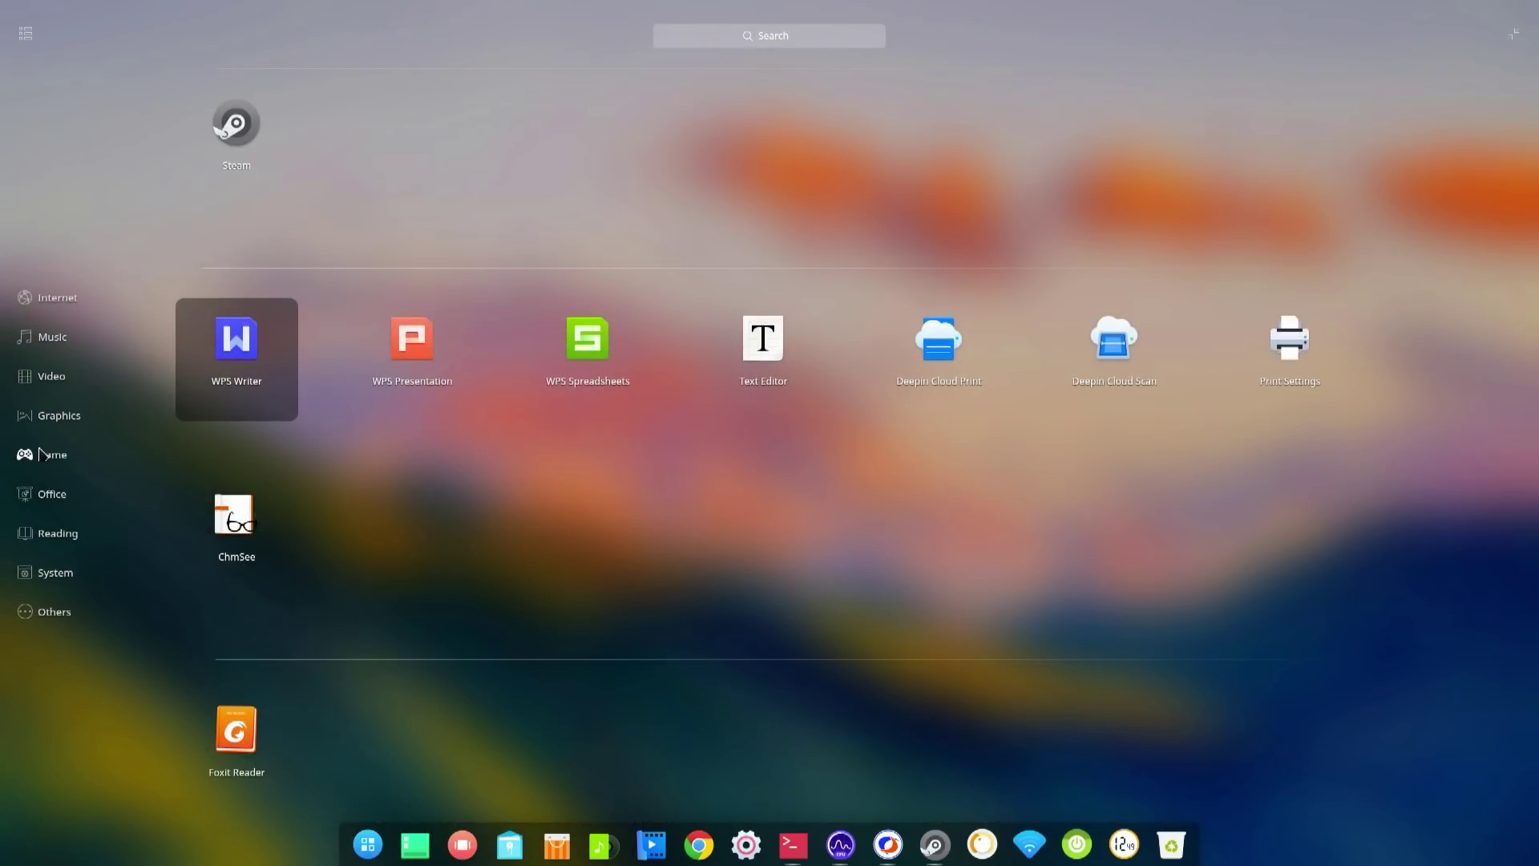
left_click(53, 499)
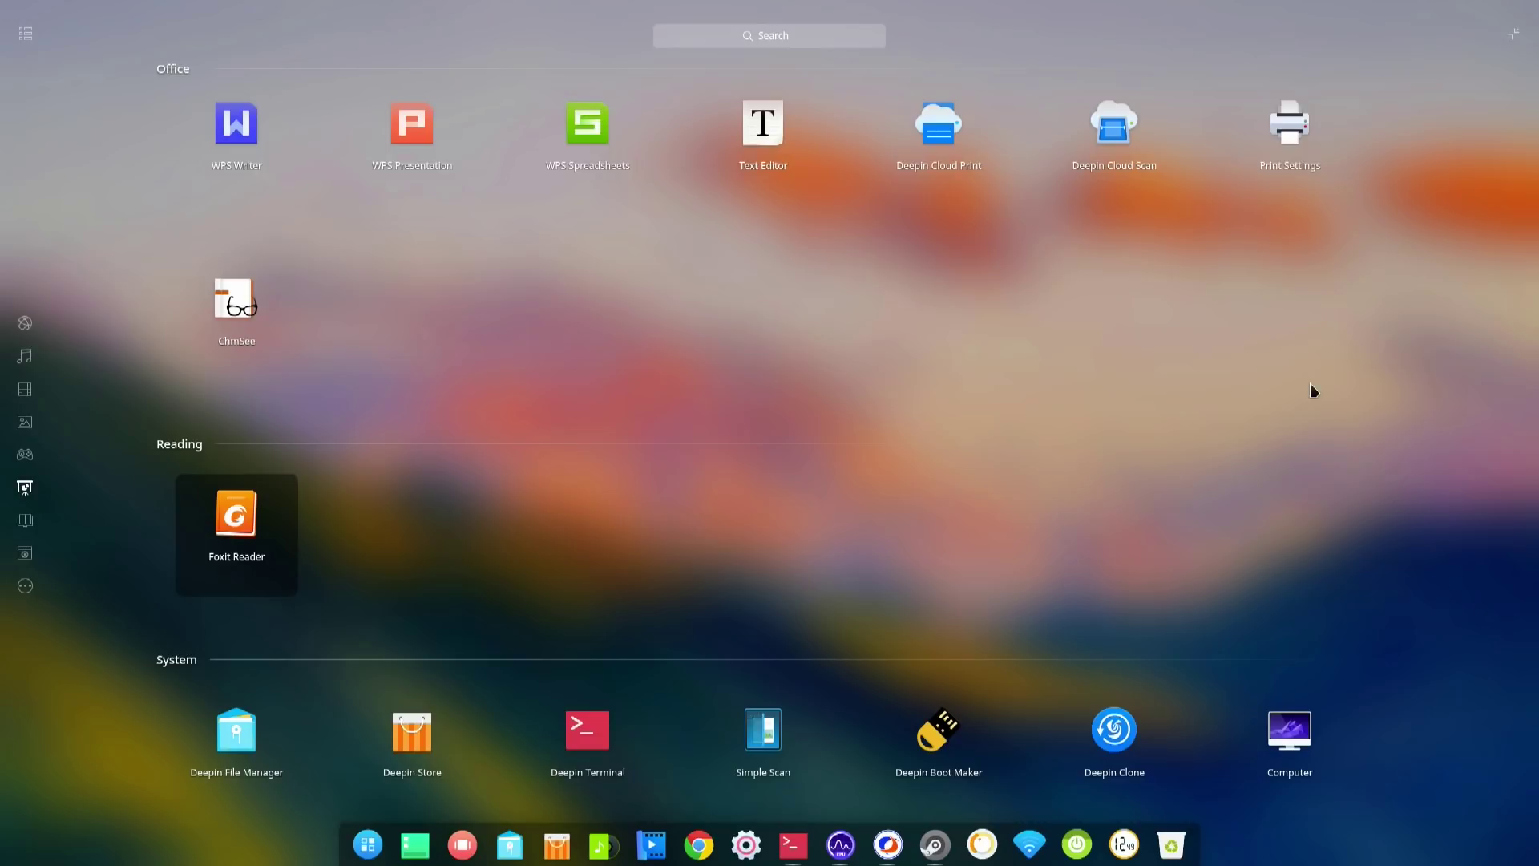
left_click(1517, 55)
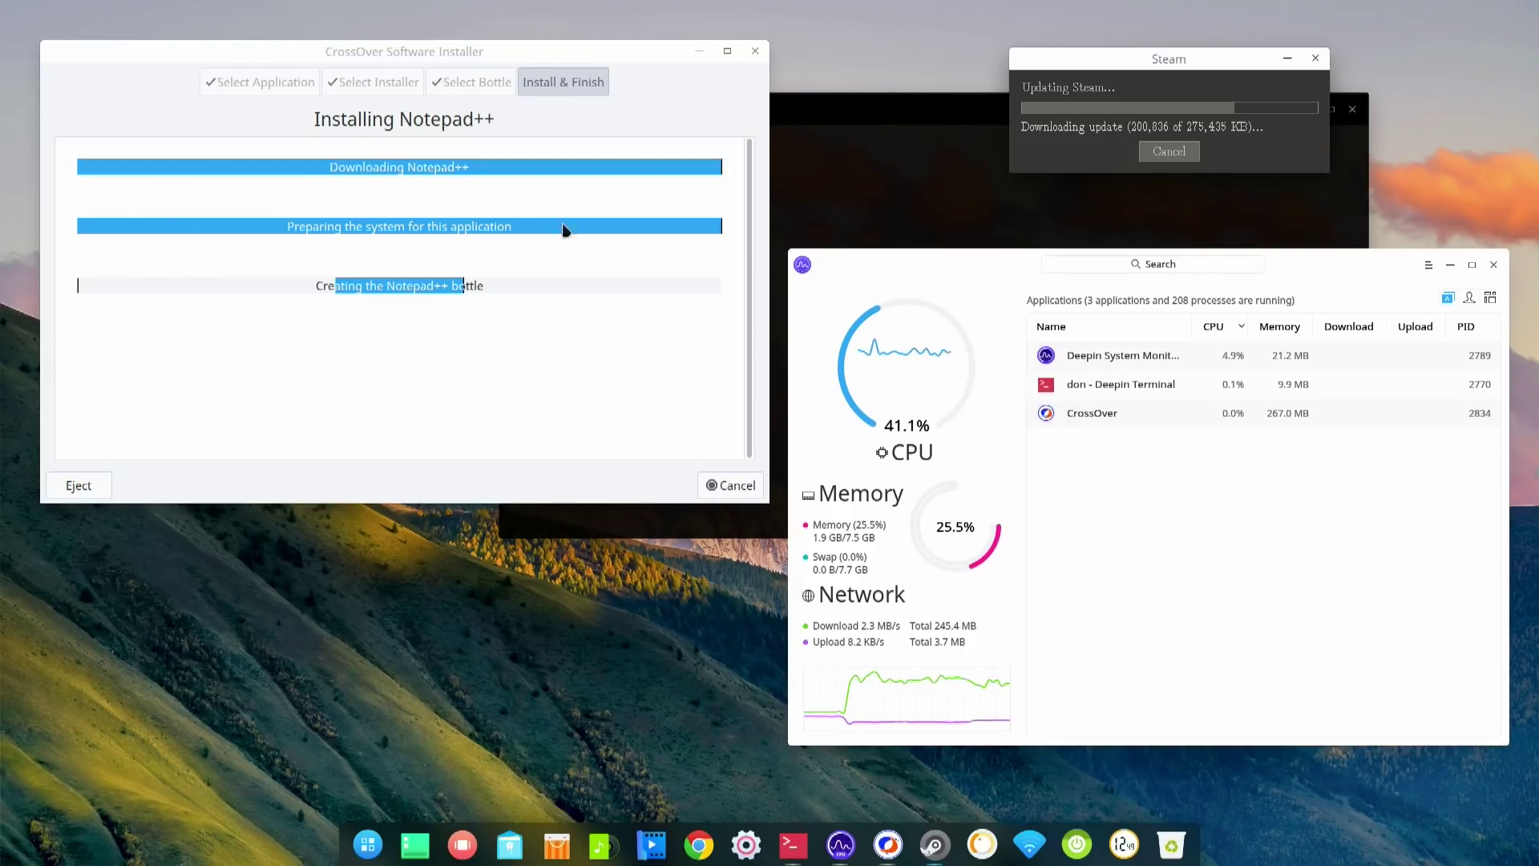
mouse_move(866, 858)
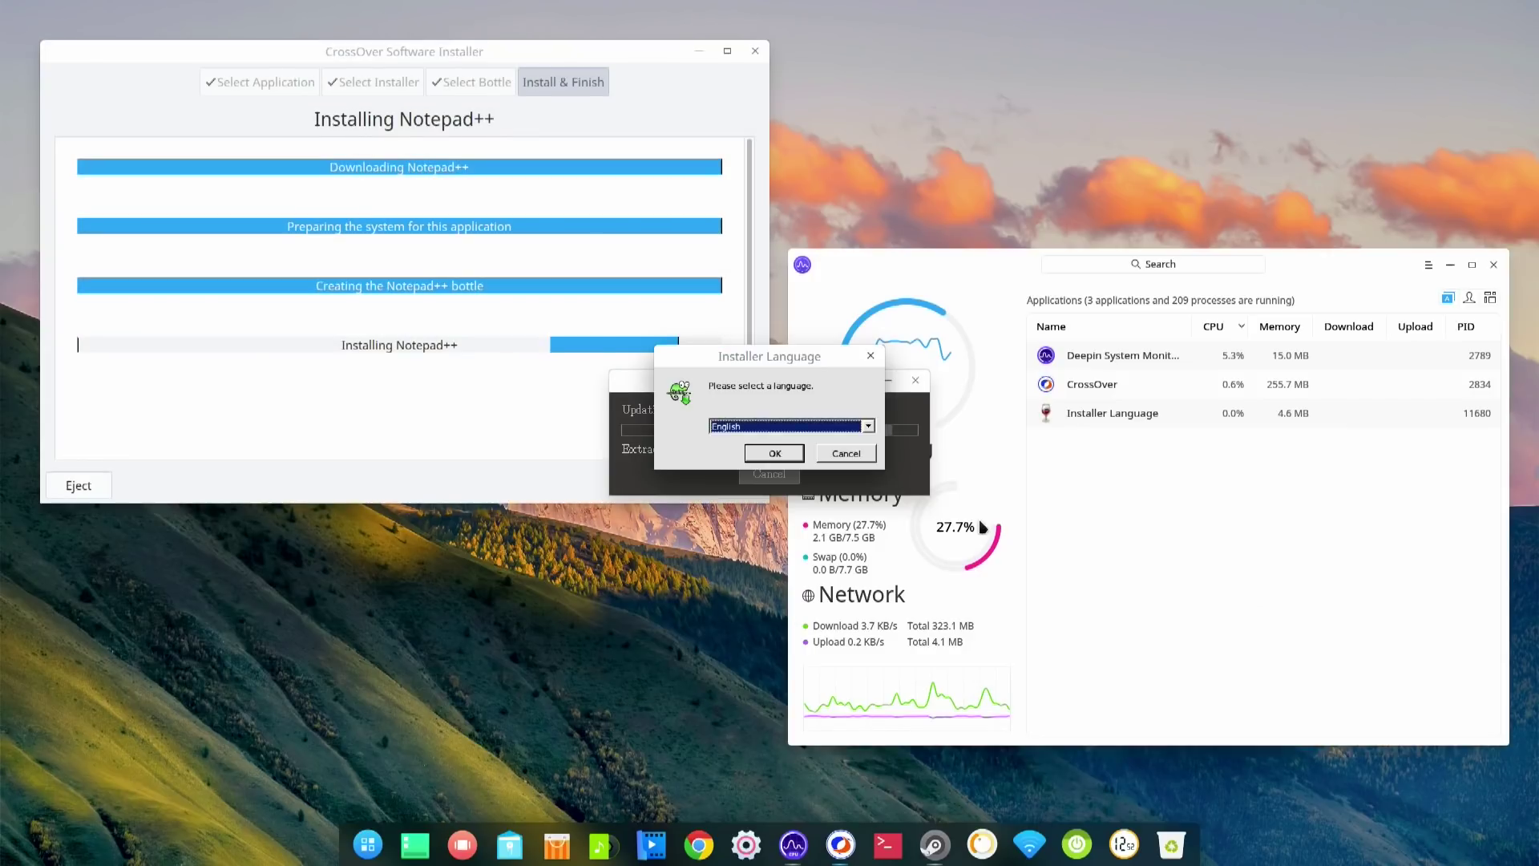
- Run Notepad++ setup in English, accepting the licence and defaults, finishing with Run Notepad++ checked
left_click(784, 455)
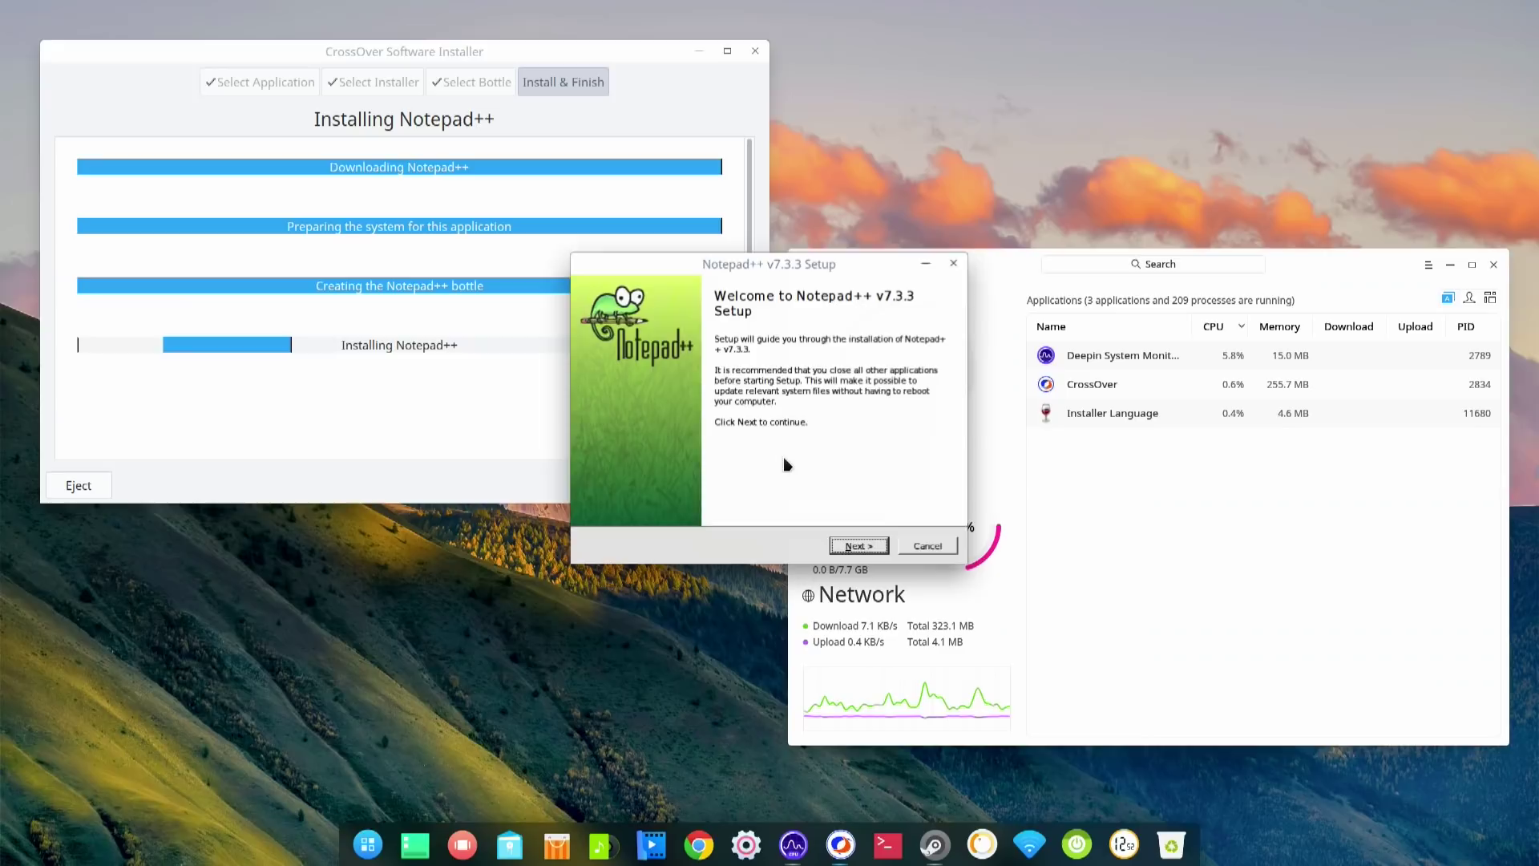
left_click(862, 547)
left_click(858, 545)
left_click(858, 545)
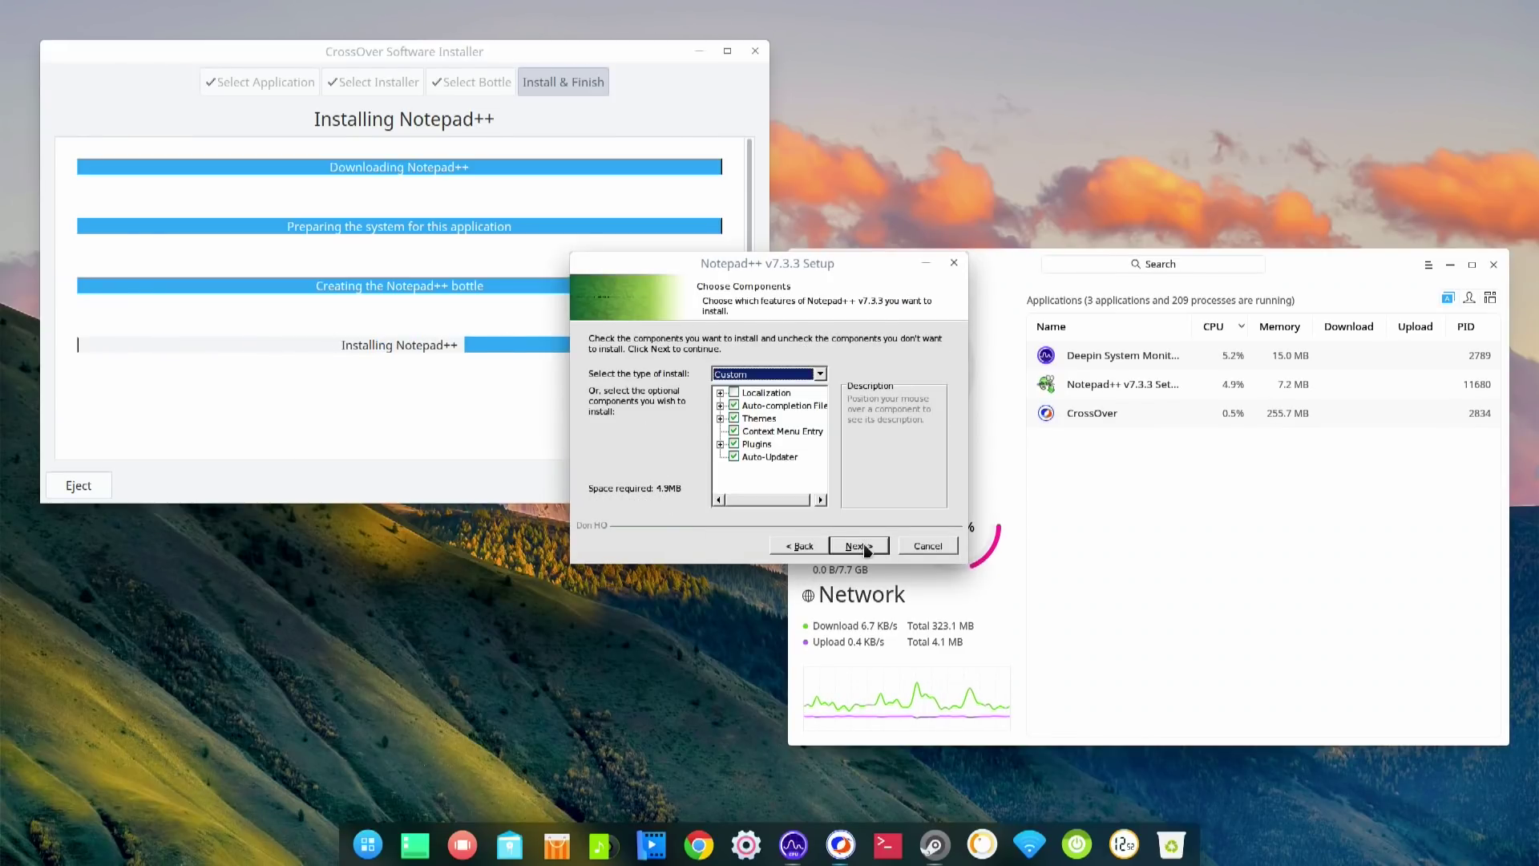
left_click(858, 546)
left_click(858, 546)
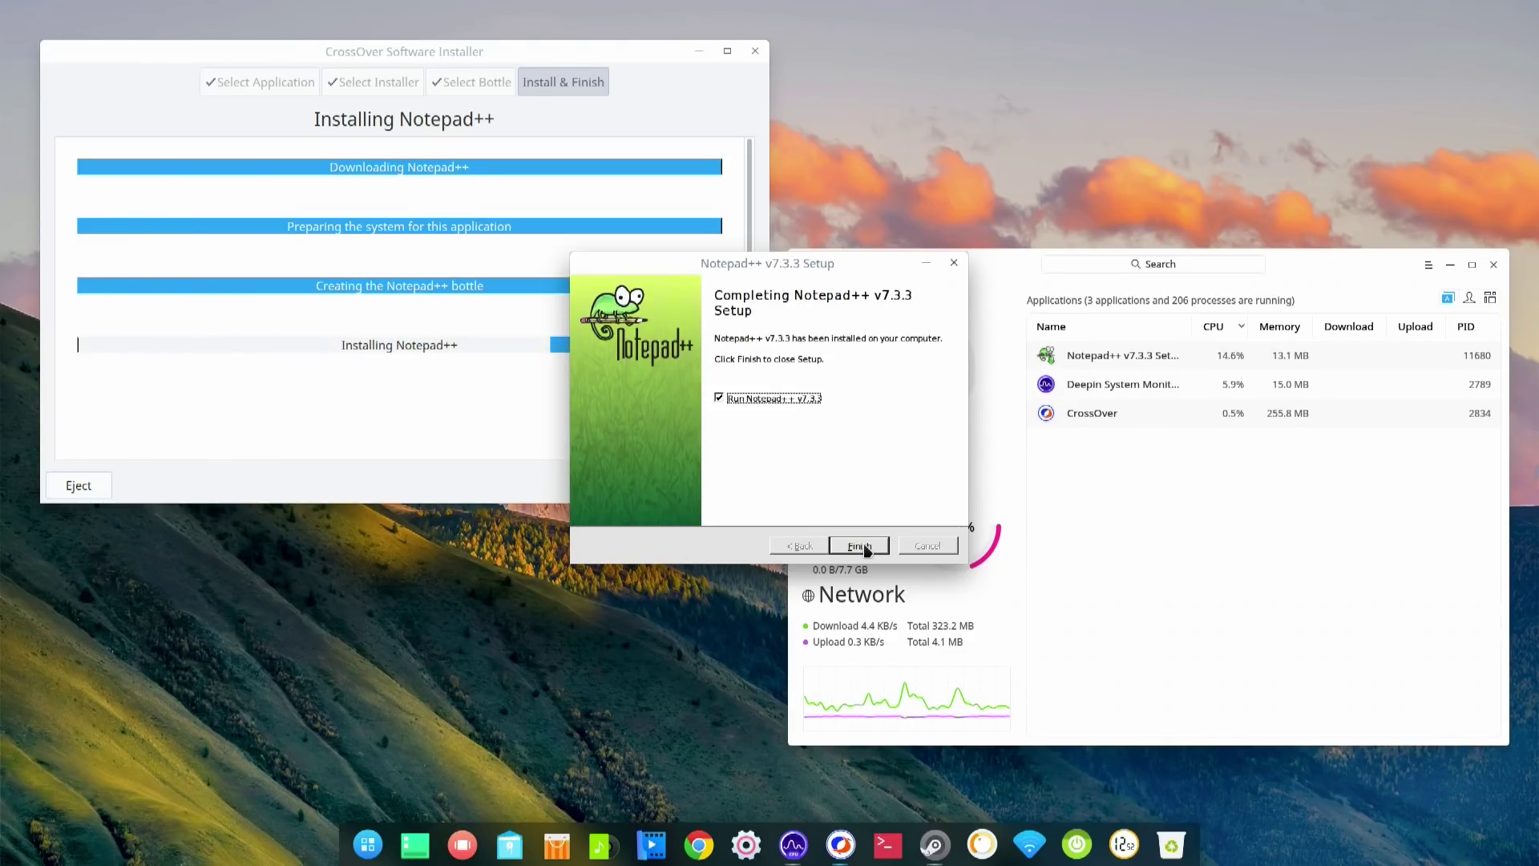
left_click(864, 548)
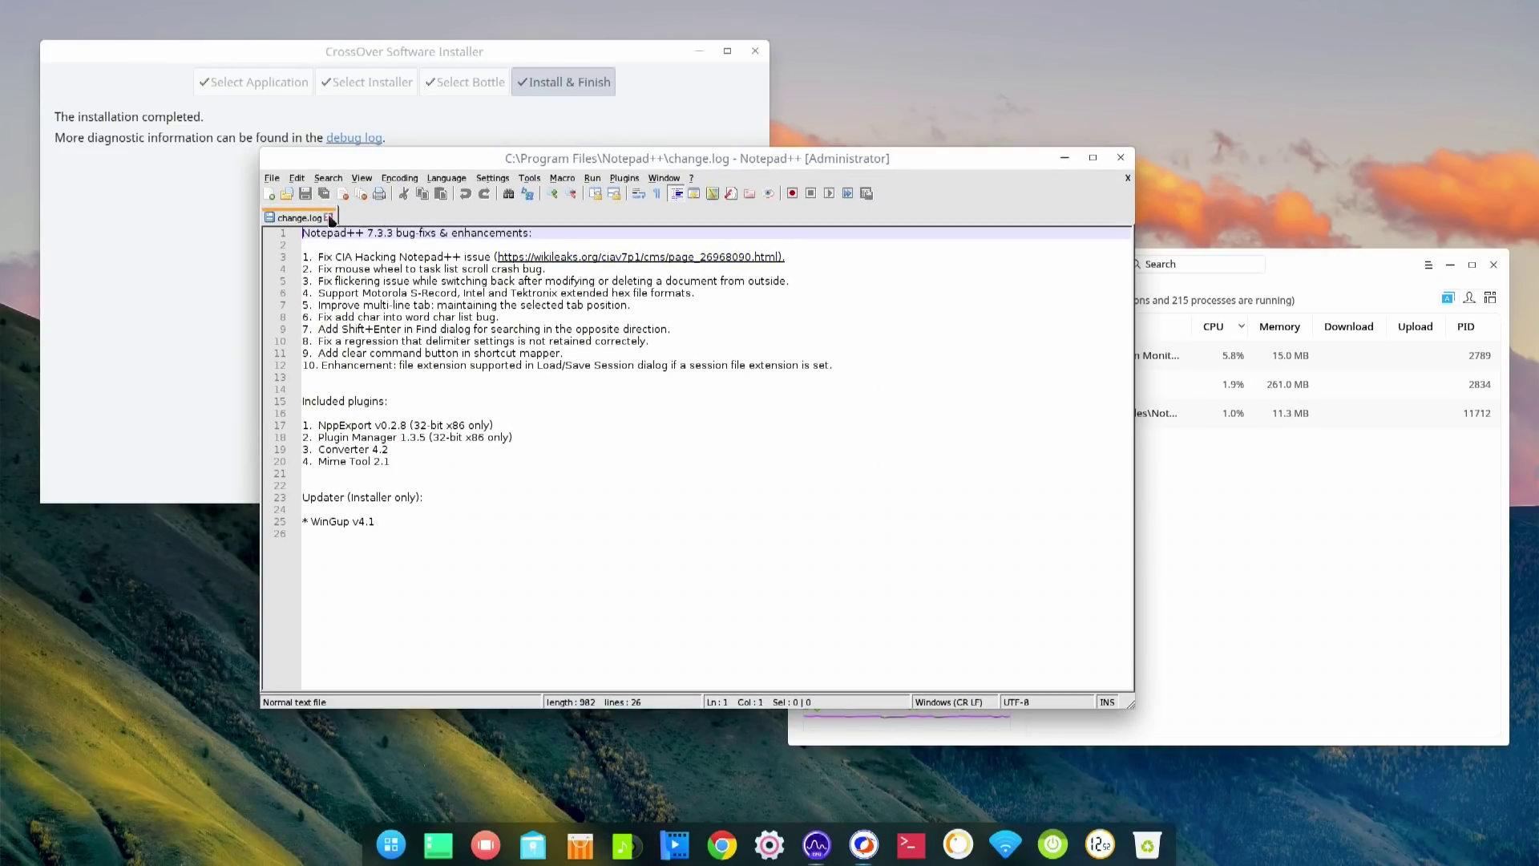
- Open a new Notepad++ document, move the Steam window aside, and close the finished installer
left_click(270, 195)
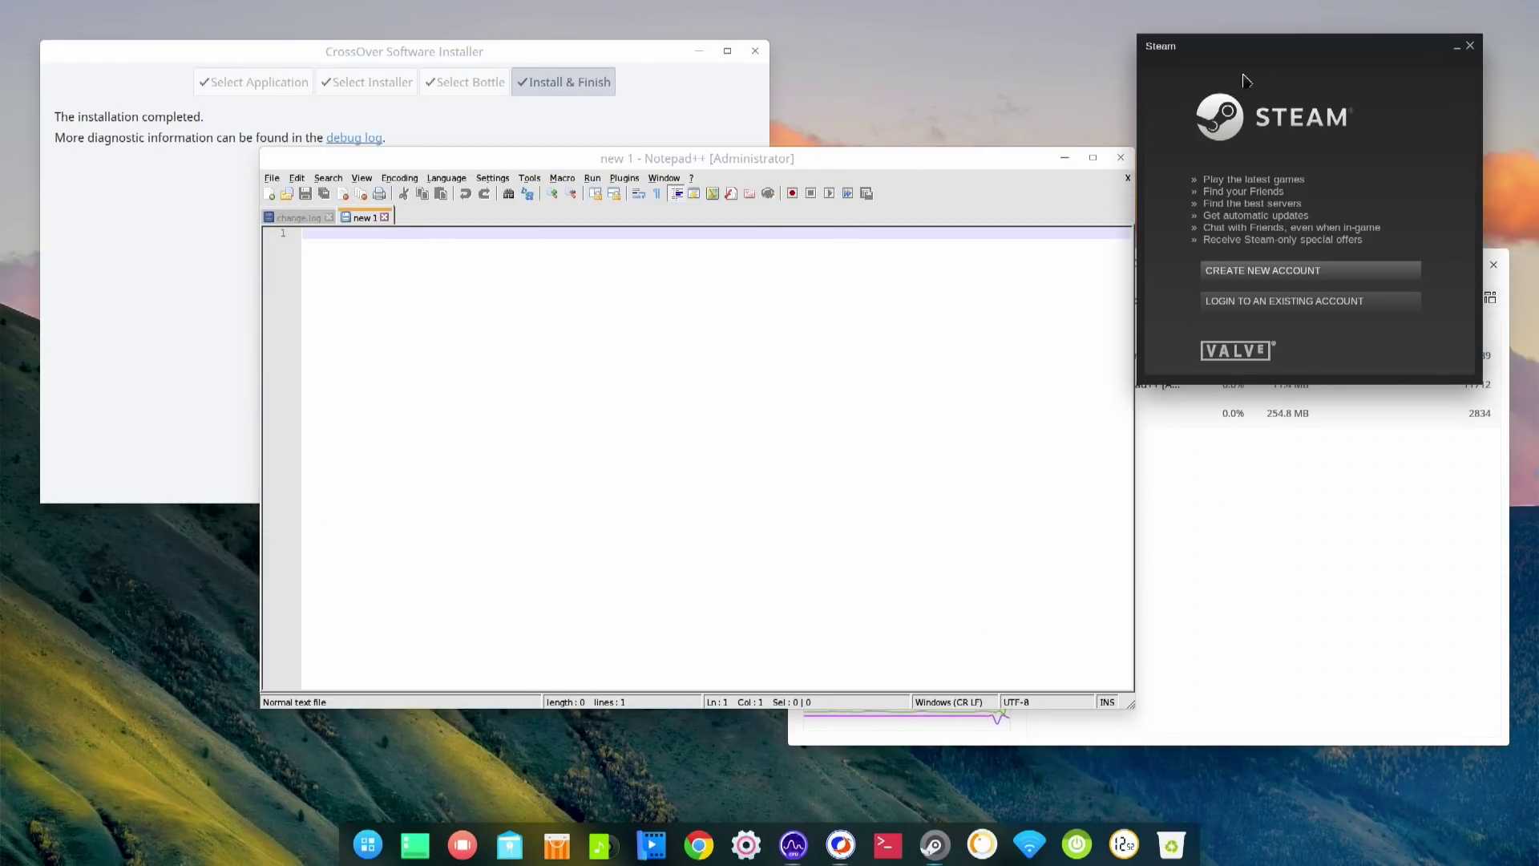
left_click_drag(1300, 55, 1334, 7)
left_click(739, 503)
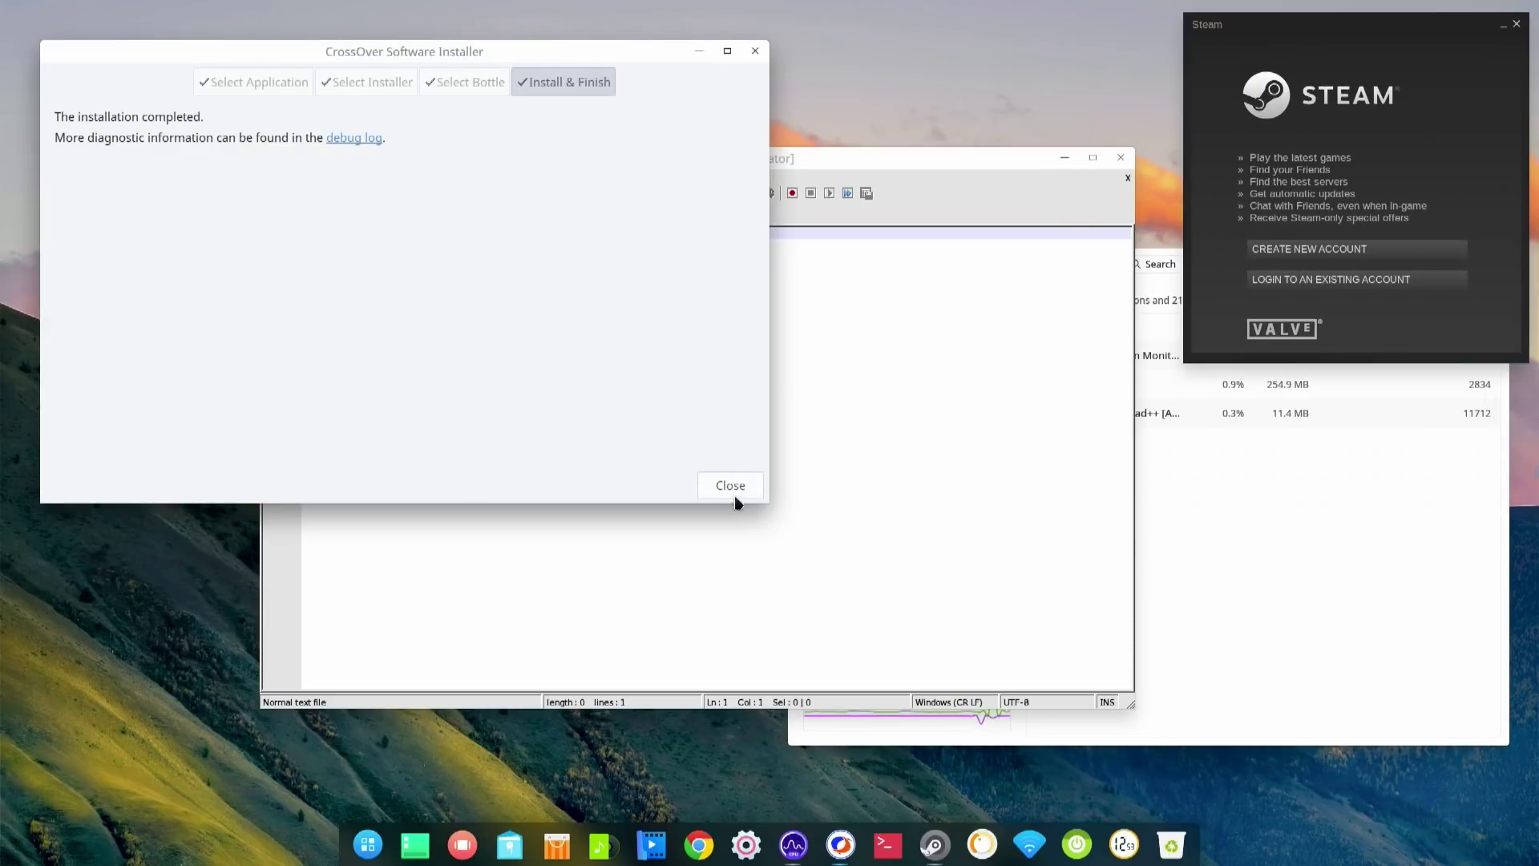
left_click(730, 486)
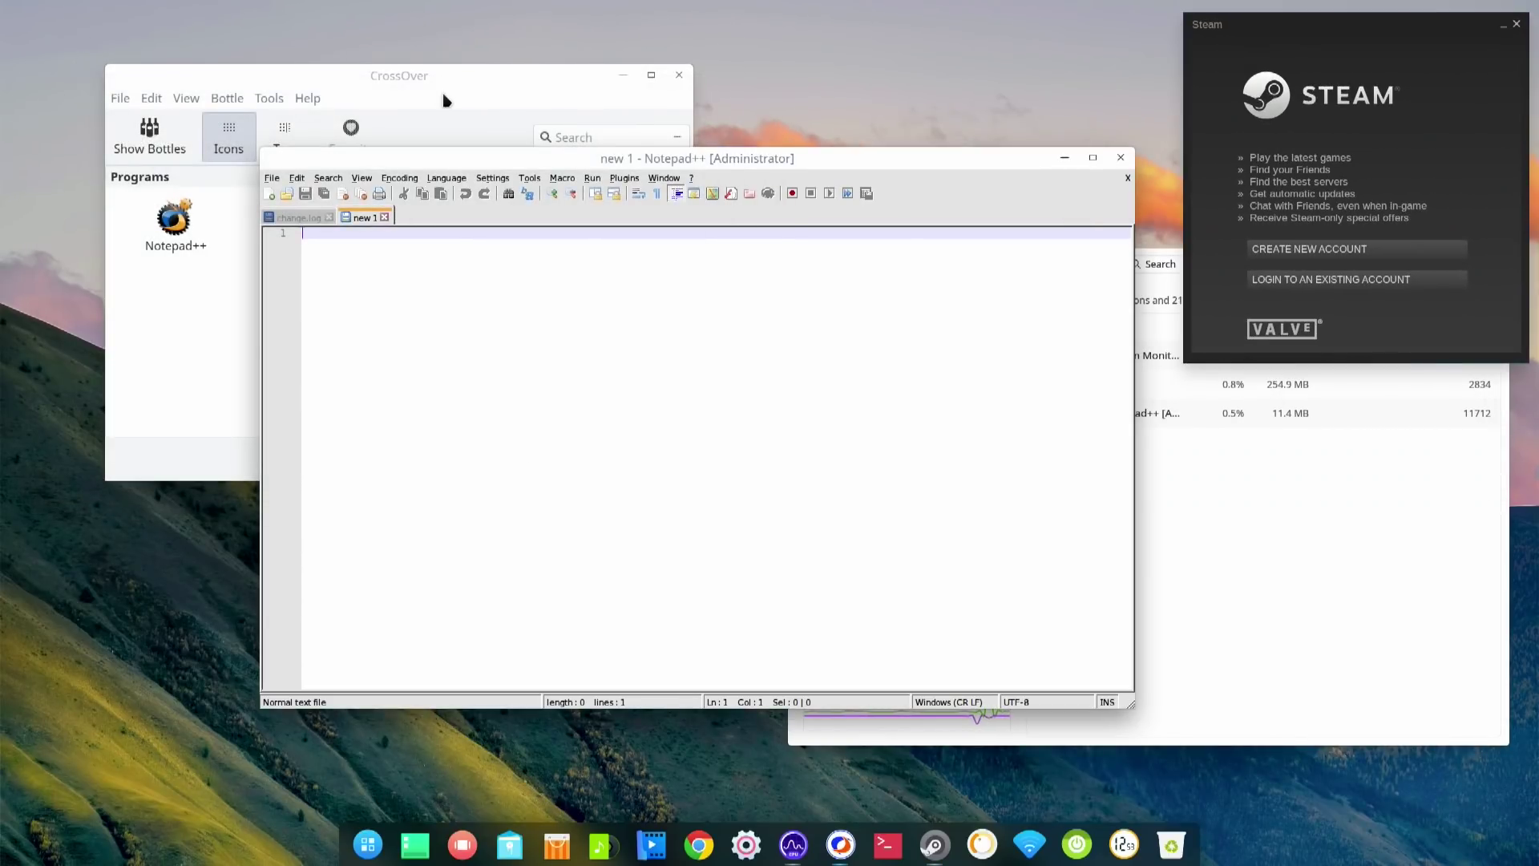
- Close Notepad++ and then the CrossOver main window
left_click(446, 100)
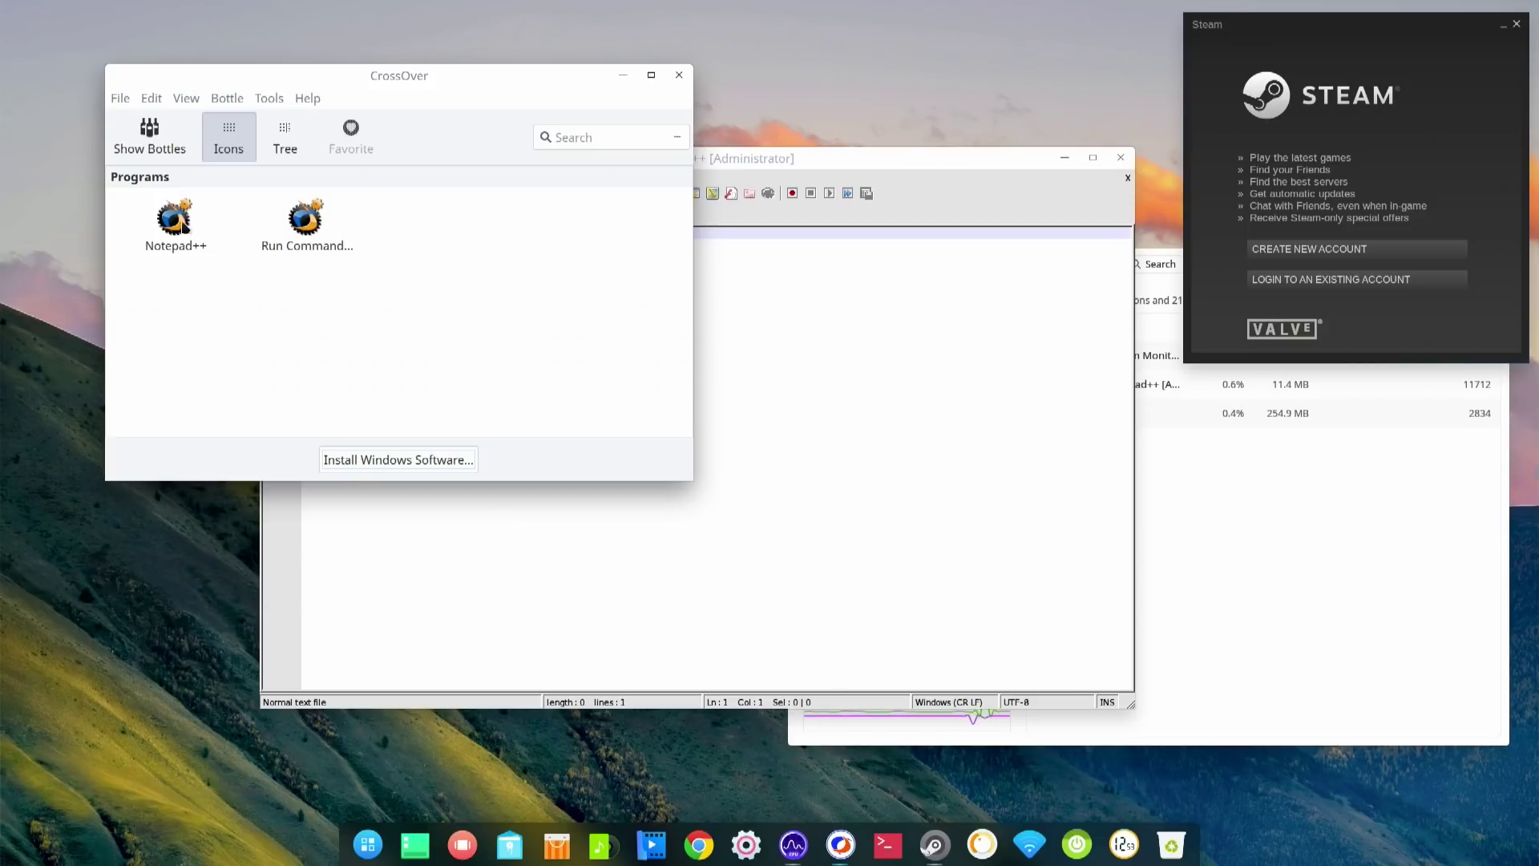
left_click(774, 366)
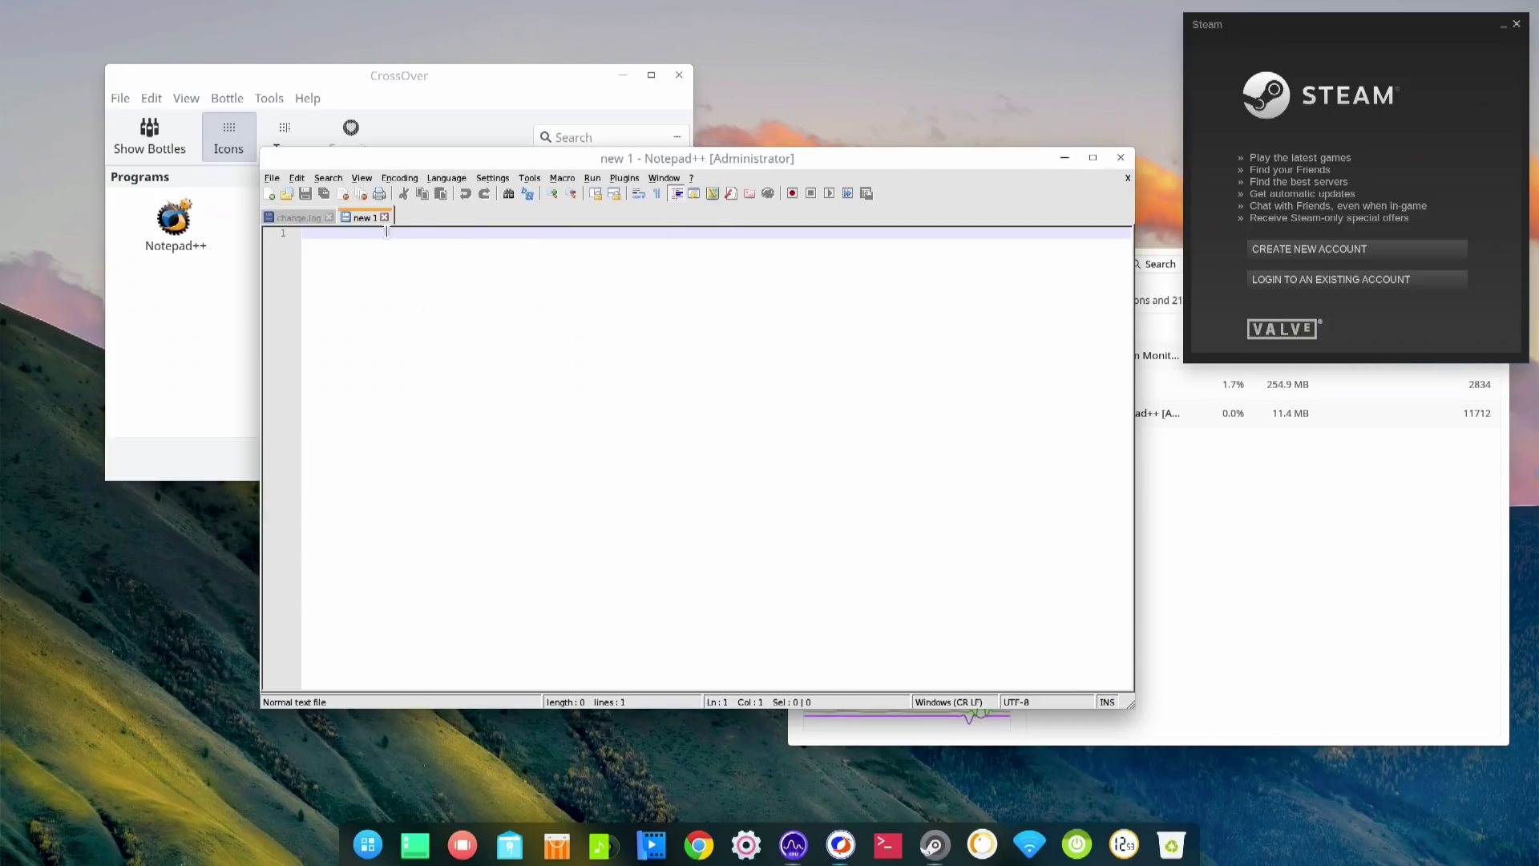
left_click(1052, 64)
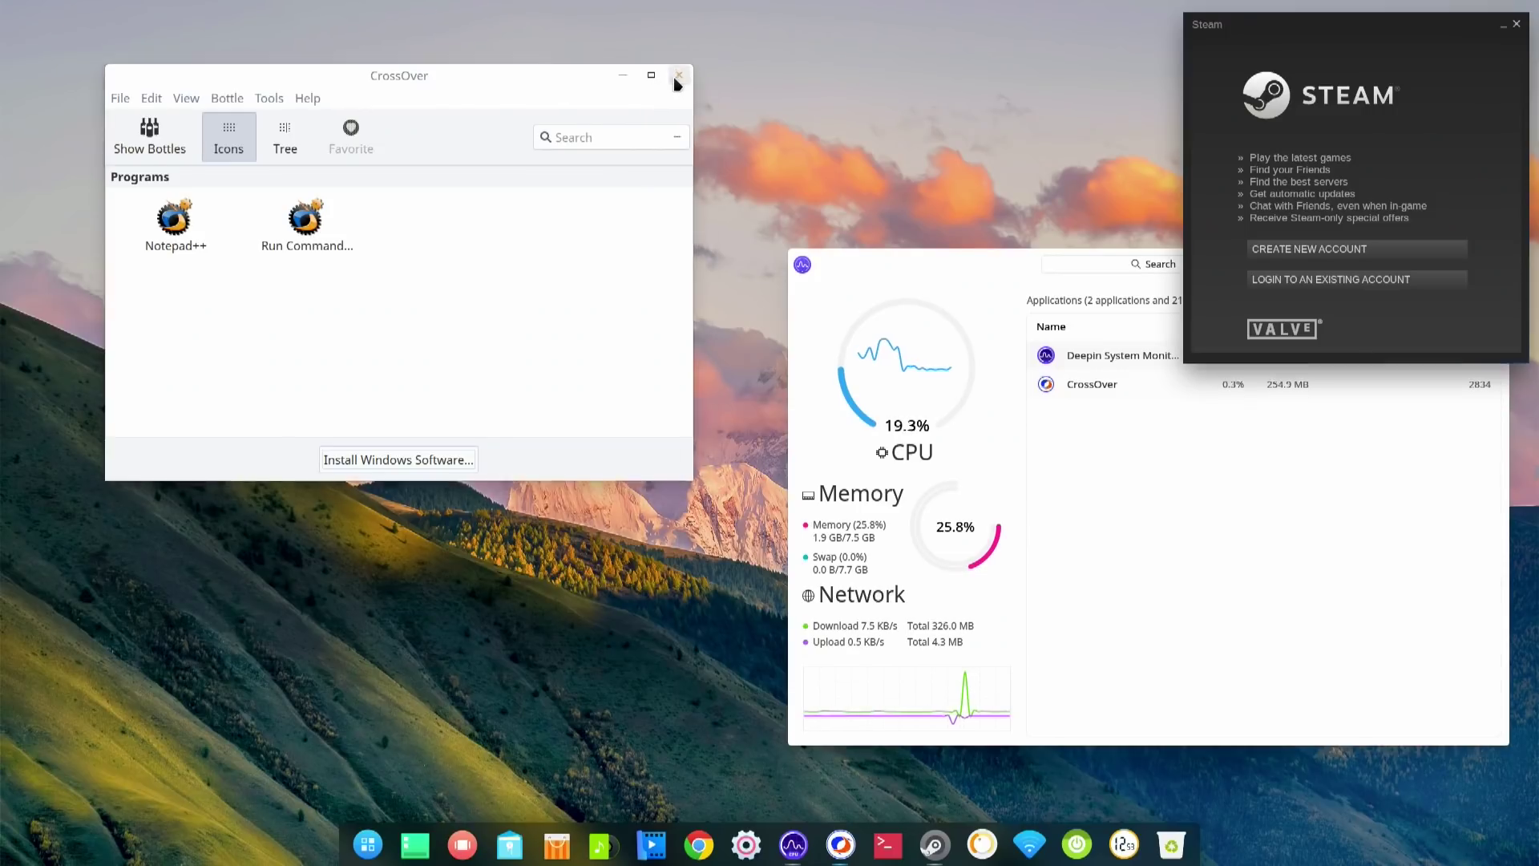
left_click(677, 76)
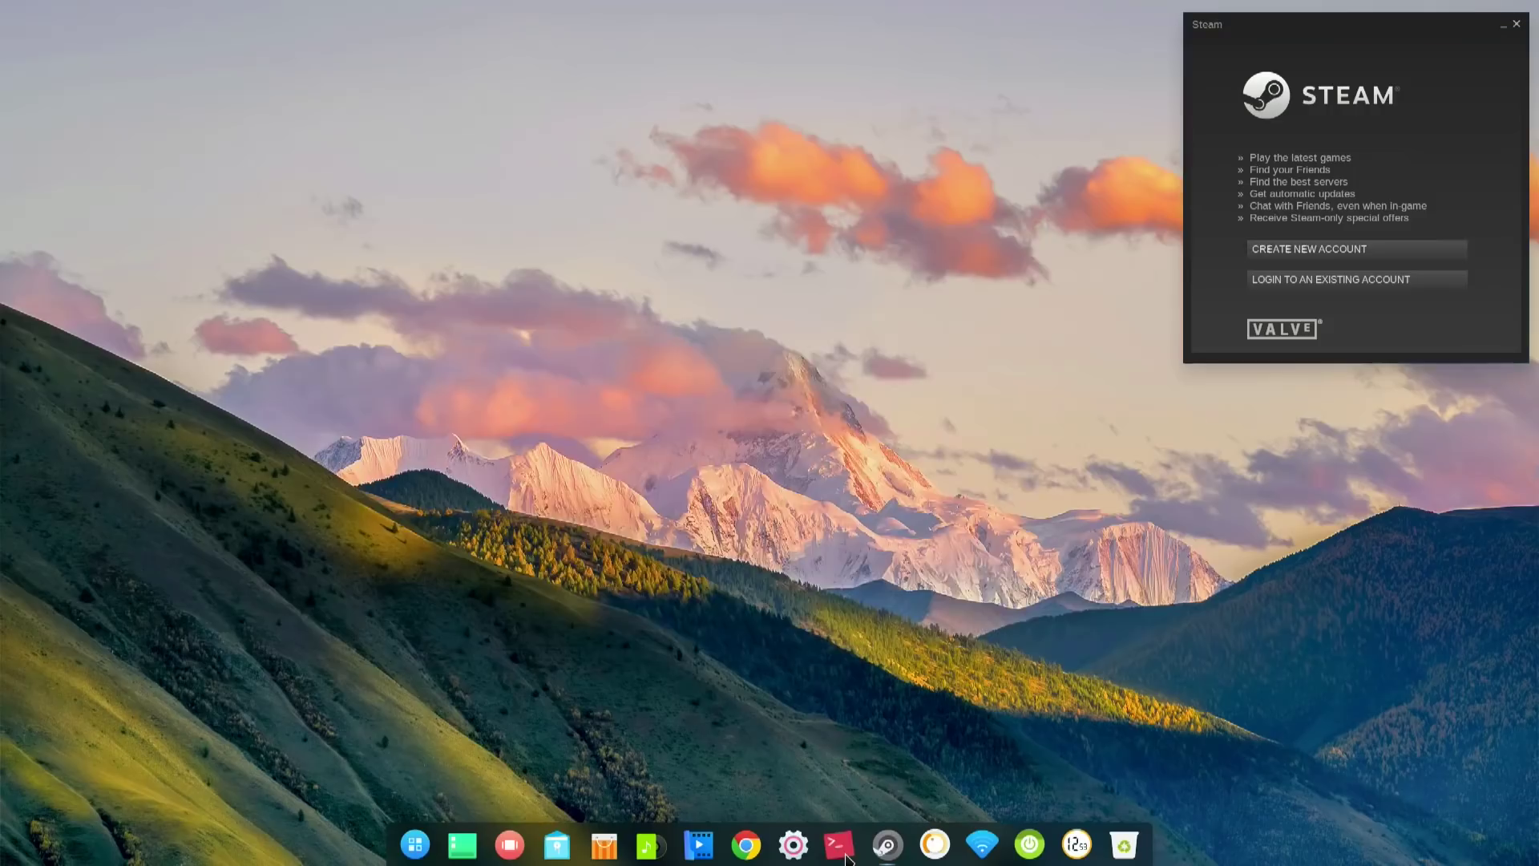
- Launch a new Deepin Terminal from the dock
left_click(840, 844)
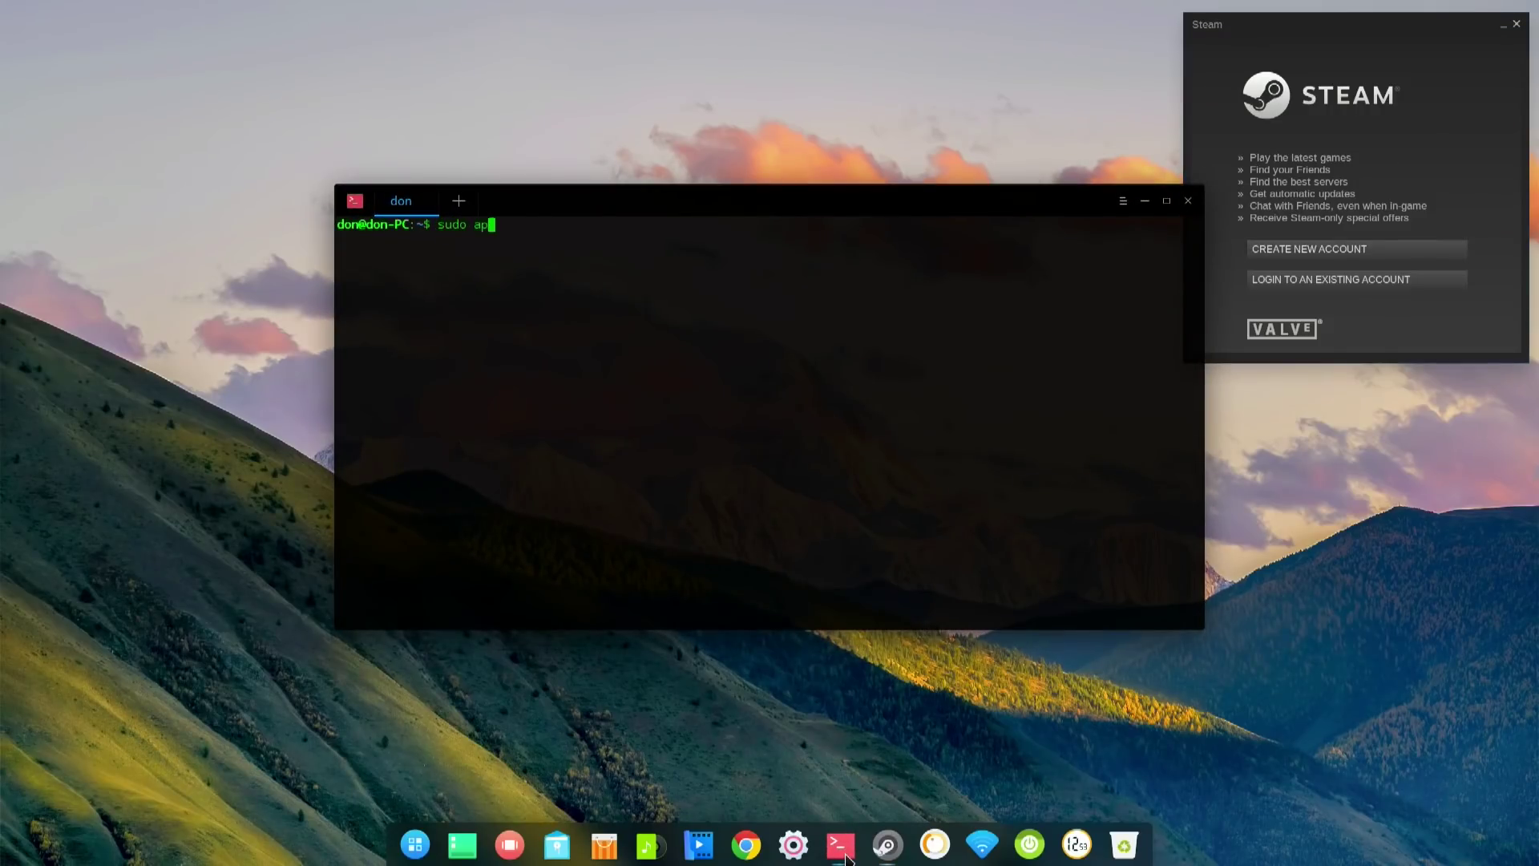